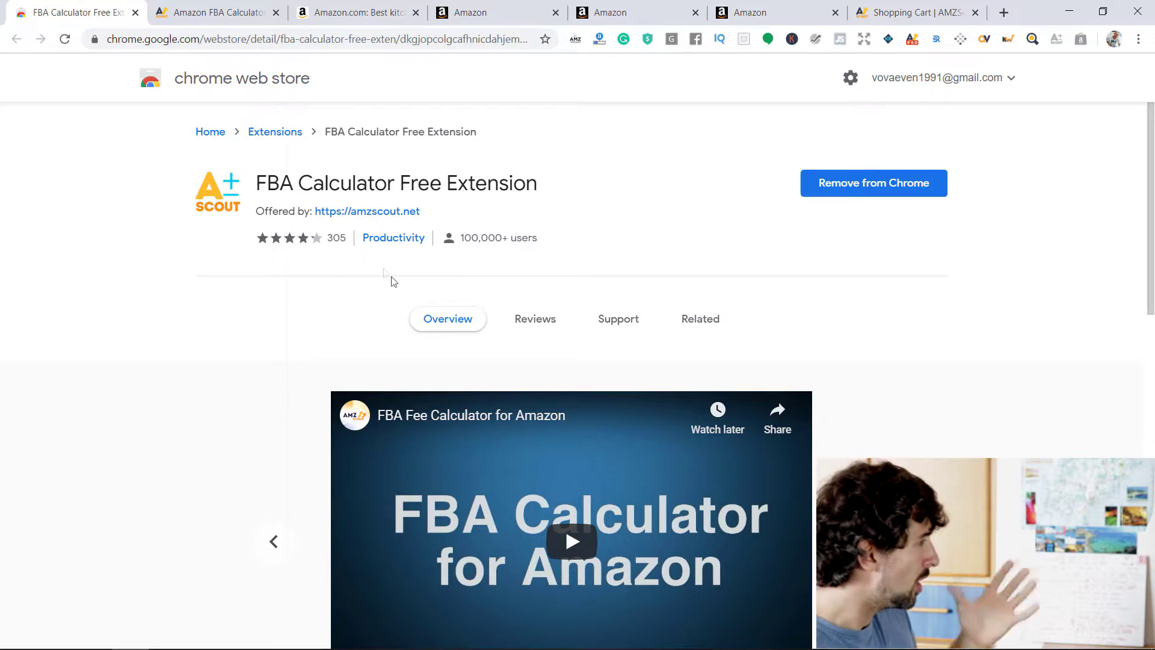
Review the FBA Calculator Free Extension's store listing, including its user count and all the preview slides
scroll(440, 216, down, 3)
scroll(440, 182, up, 3)
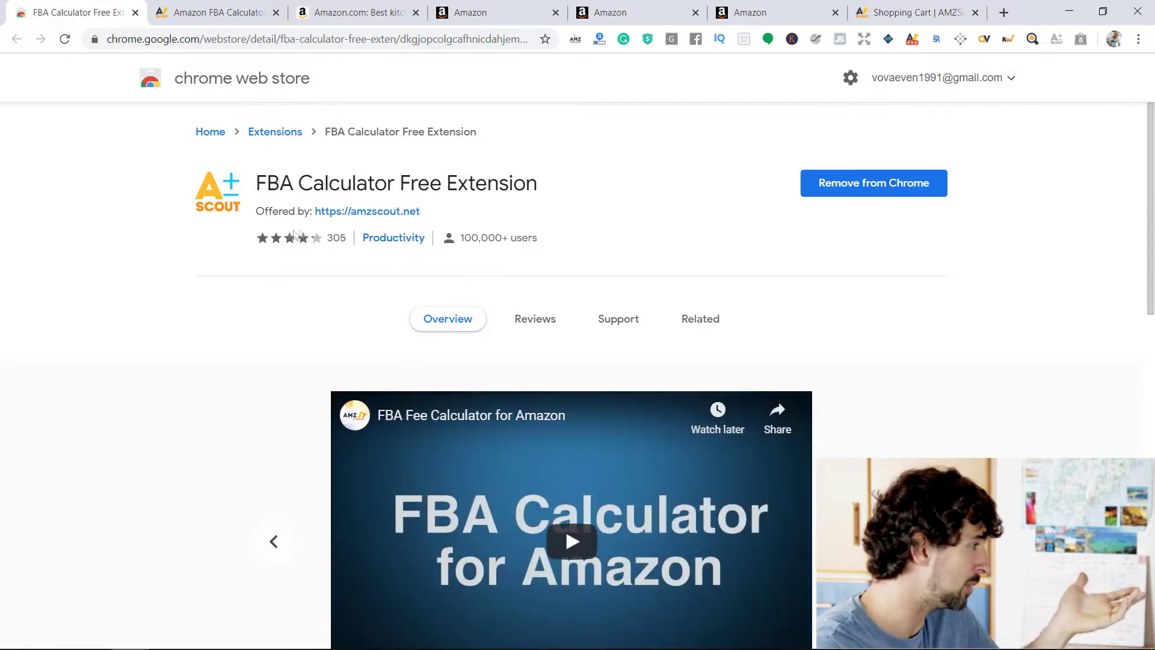
drag(441, 243, 542, 240)
scroll(541, 240, down, 3)
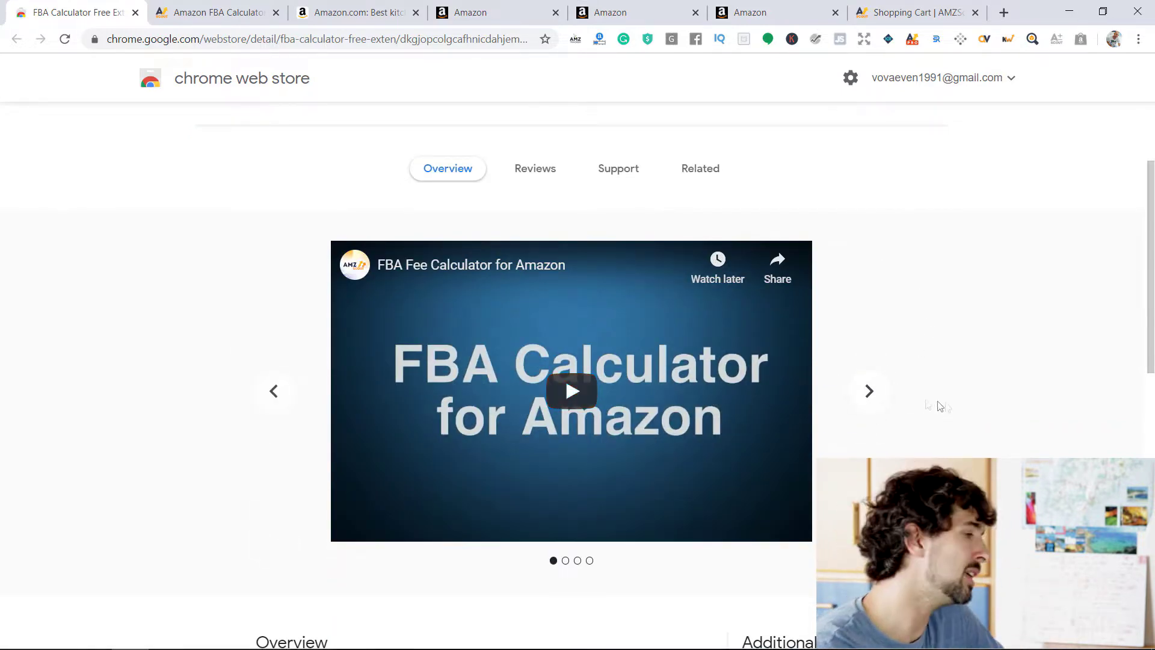
click(870, 394)
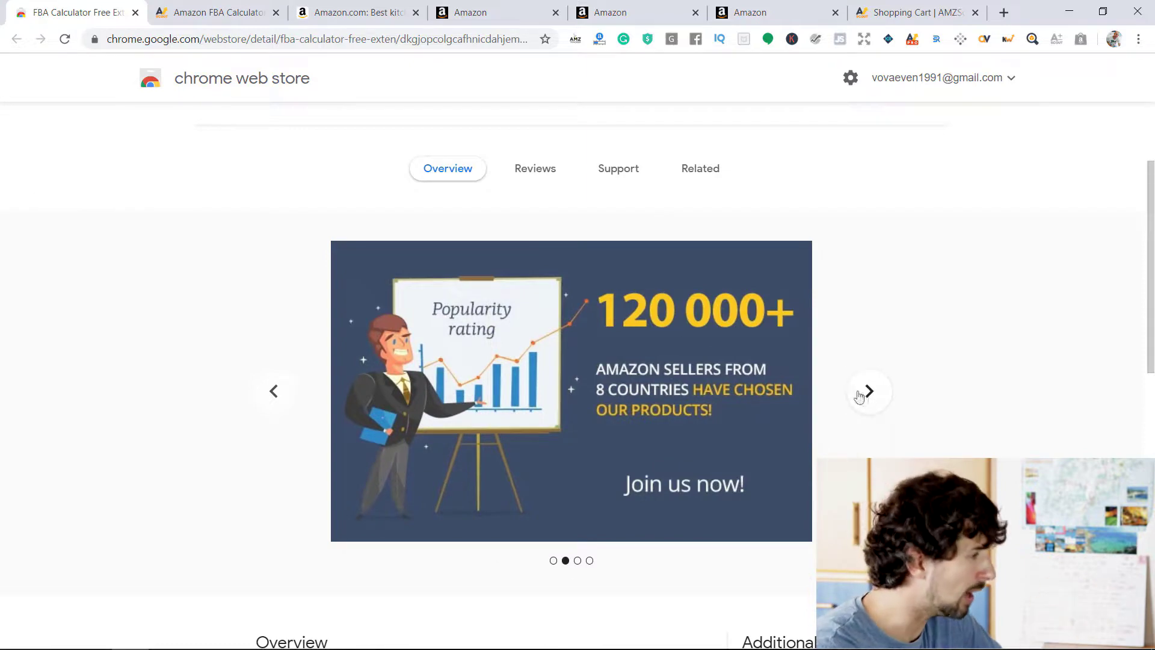
click(873, 393)
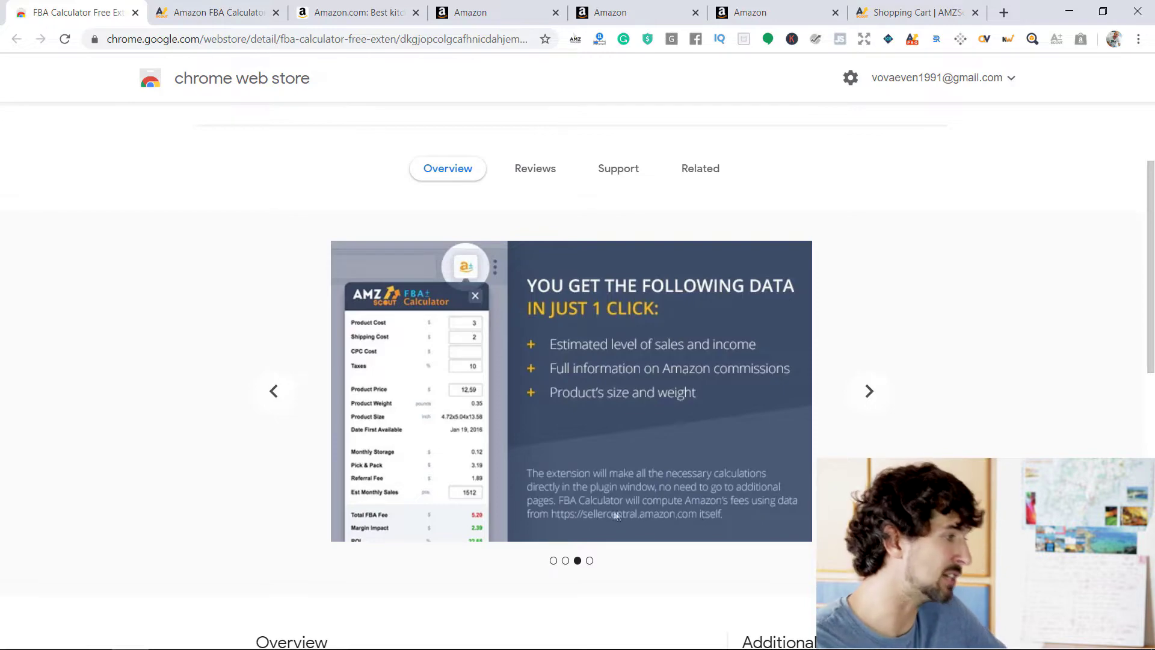
click(870, 391)
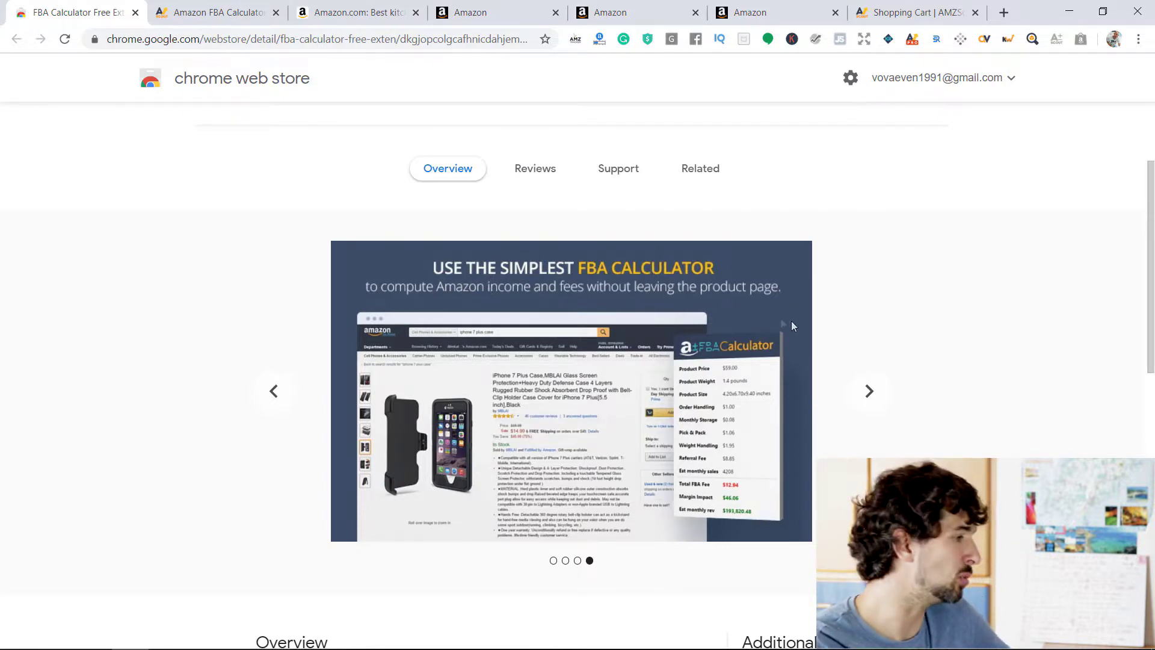
Look through AMZScout's FBA fee calculator web page, from its table of contents to the section on selling costs
click(220, 12)
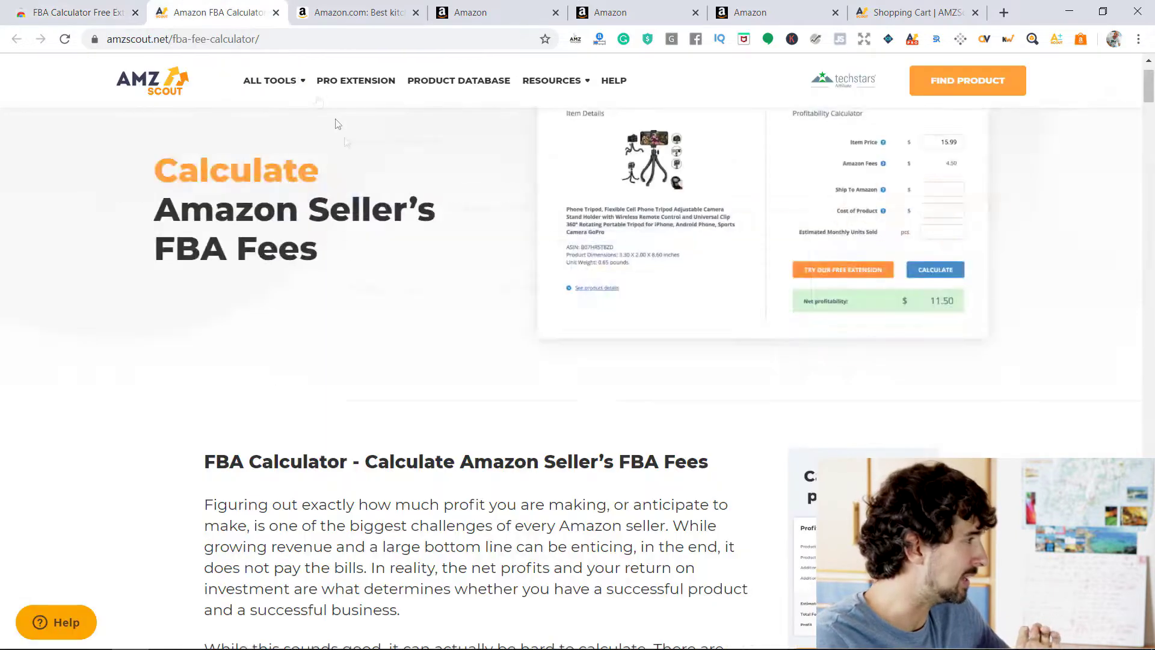
mouse_move(265, 63)
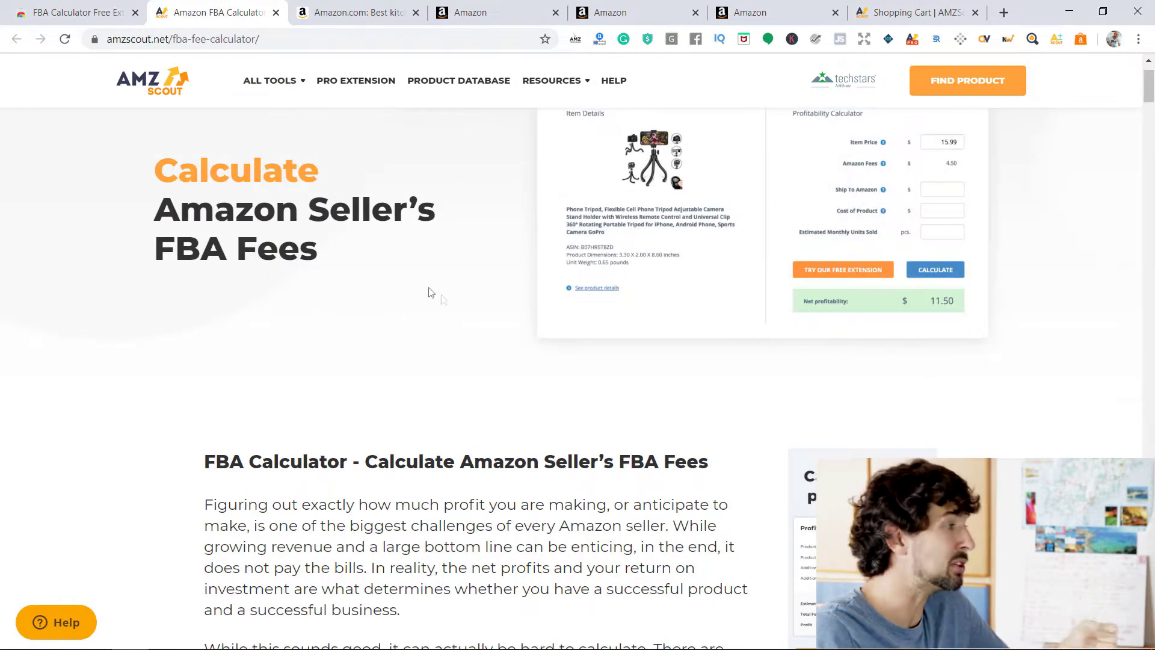
scroll(385, 301, down, 1)
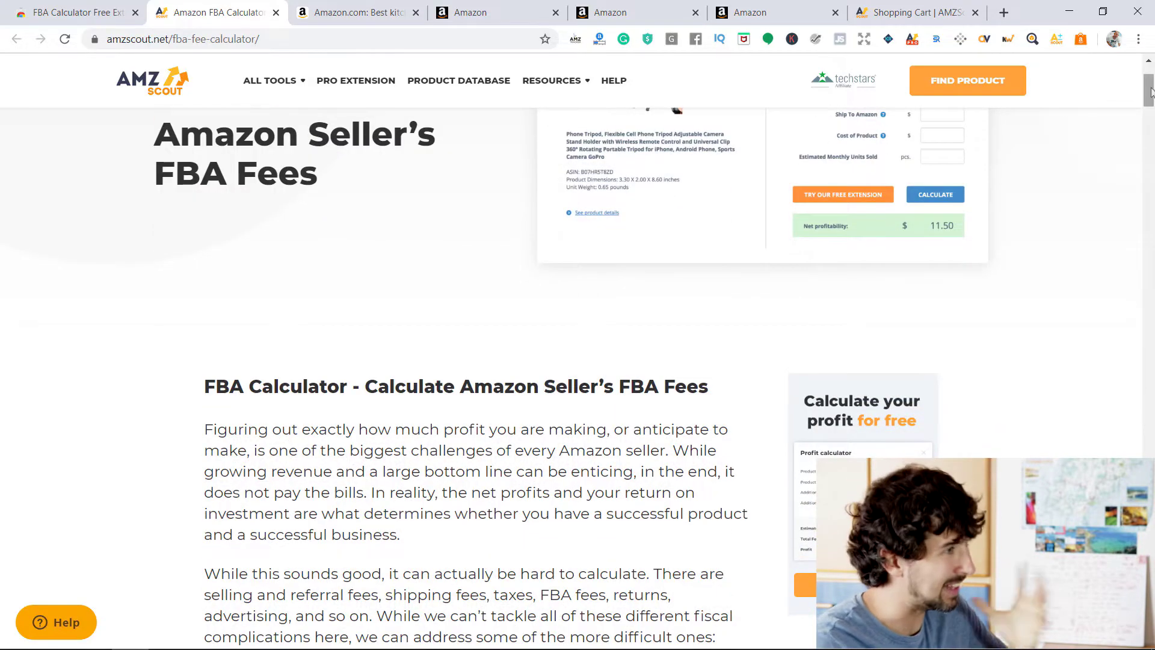
drag(1148, 92, 1149, 107)
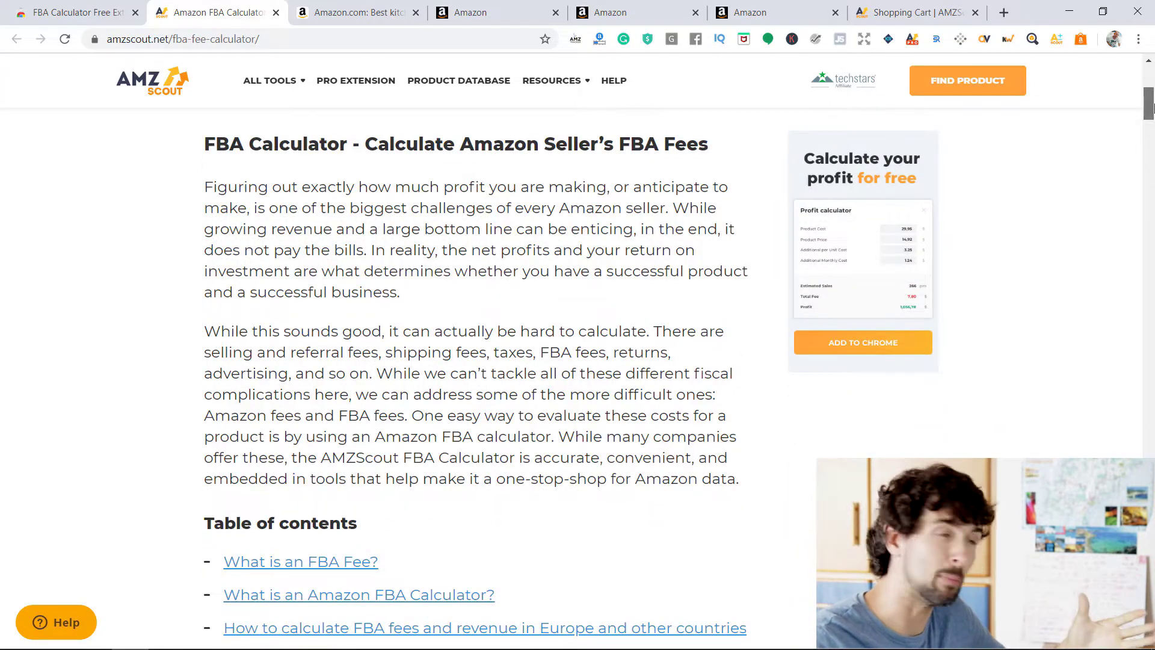
scroll(776, 138, down, 6)
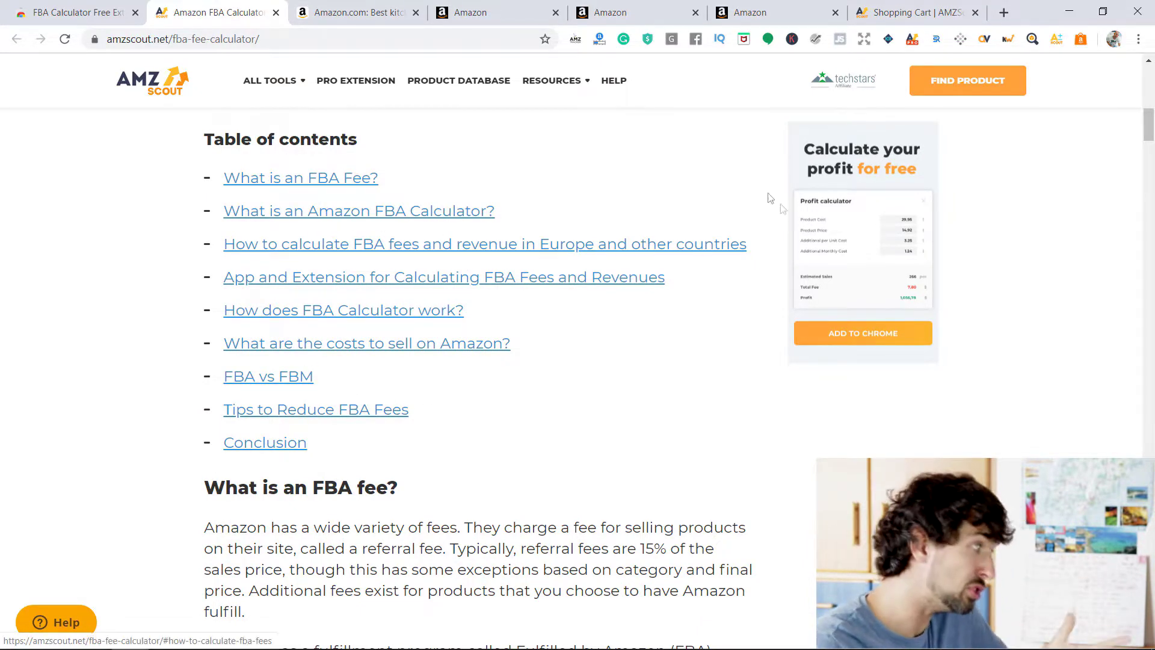
scroll(1052, 223, down, 20)
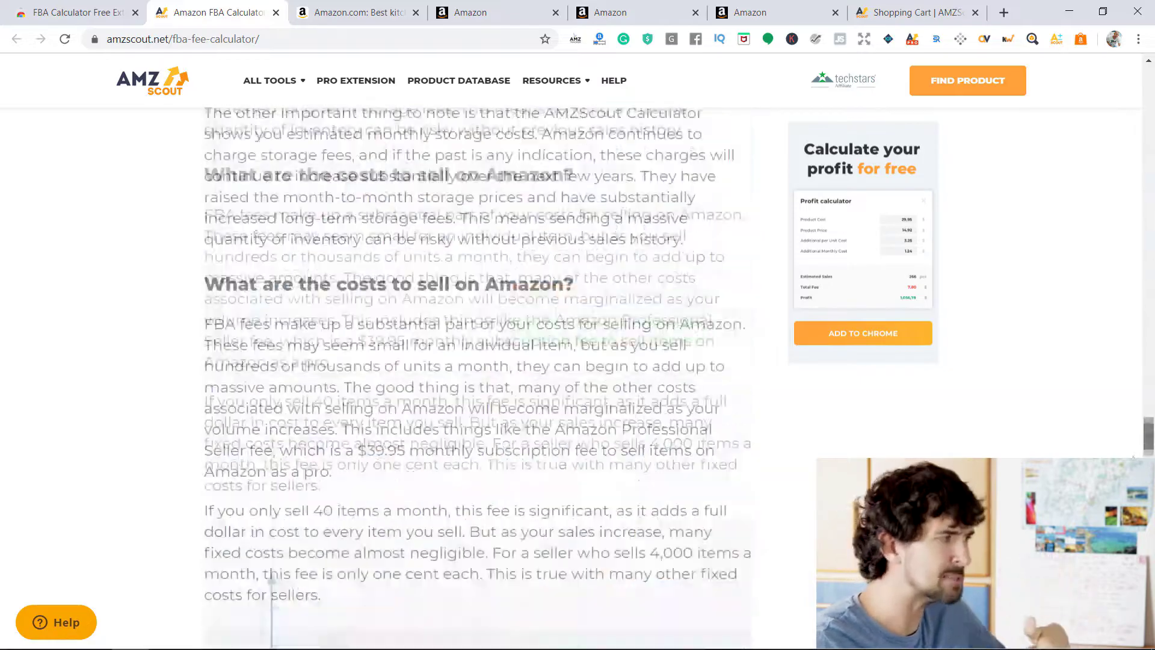
scroll(1133, 455, up, 15)
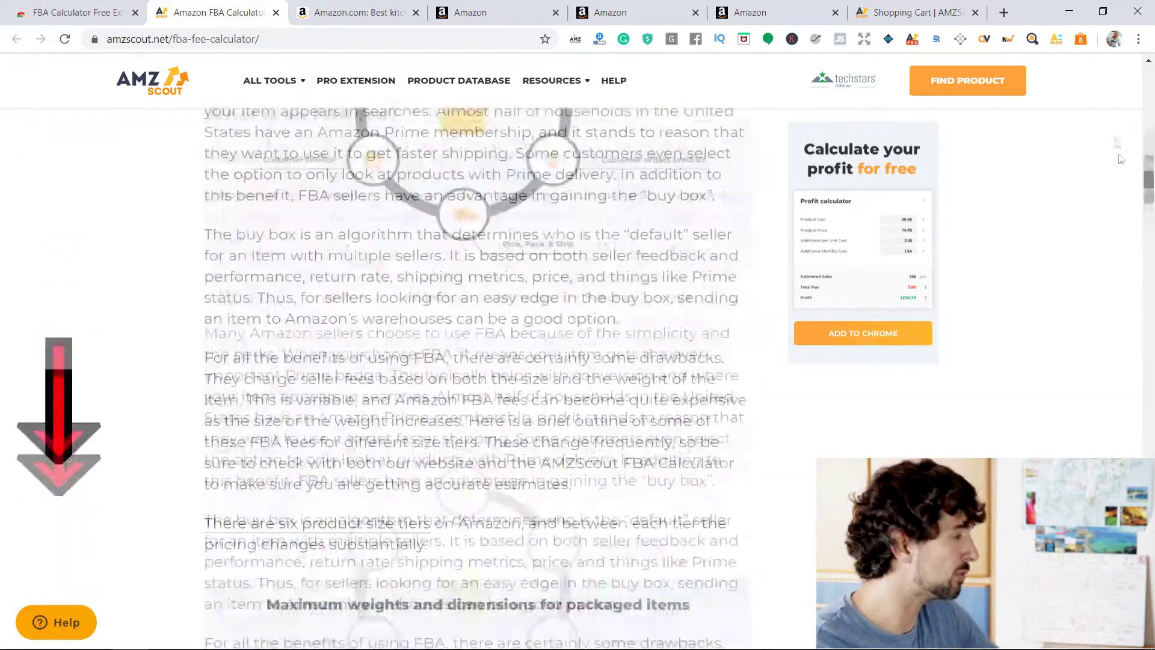
scroll(1120, 158, up, 10)
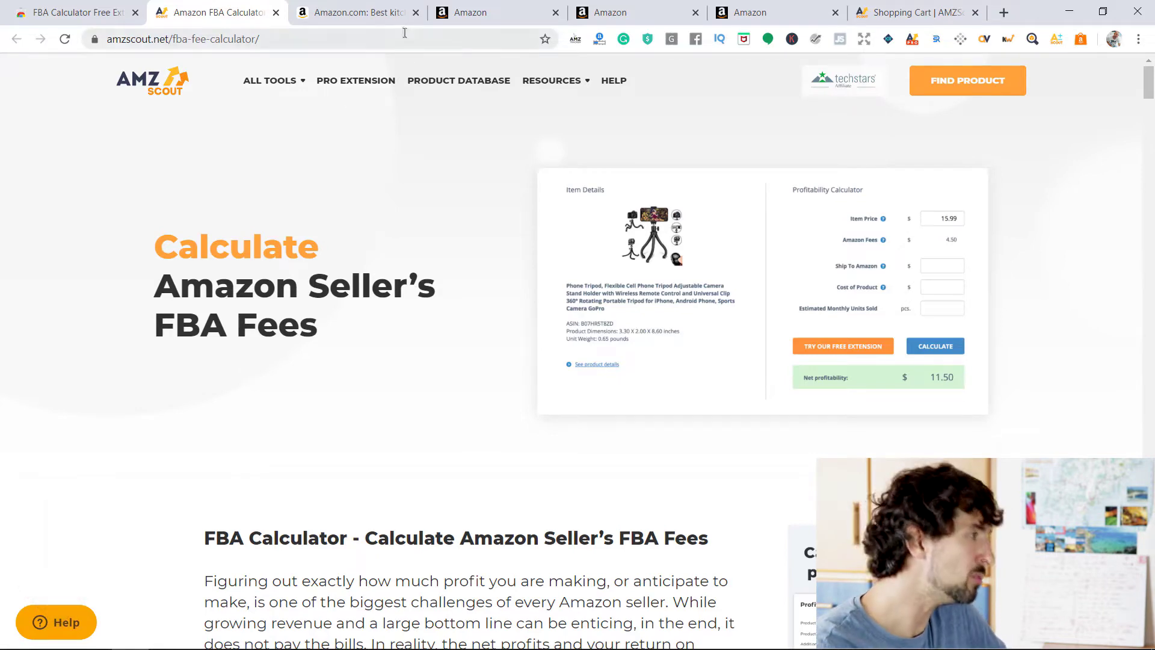
Run the AMZScout Calculator on the Best kitchen cooking scissors product page on Amazon
click(340, 14)
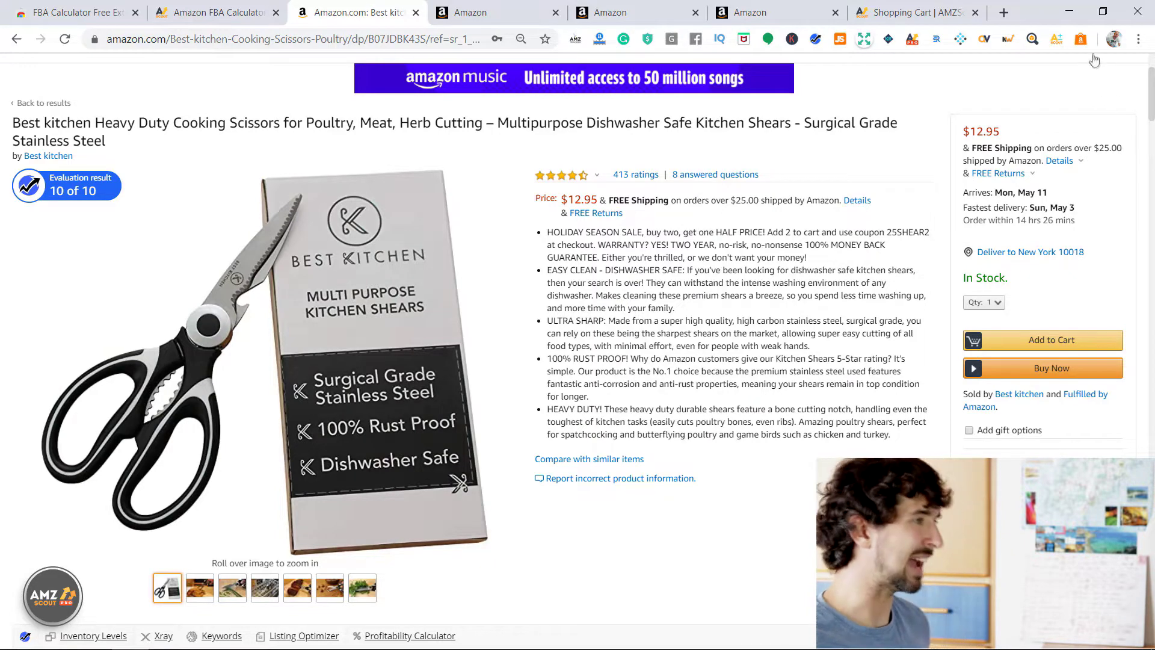
click(1055, 42)
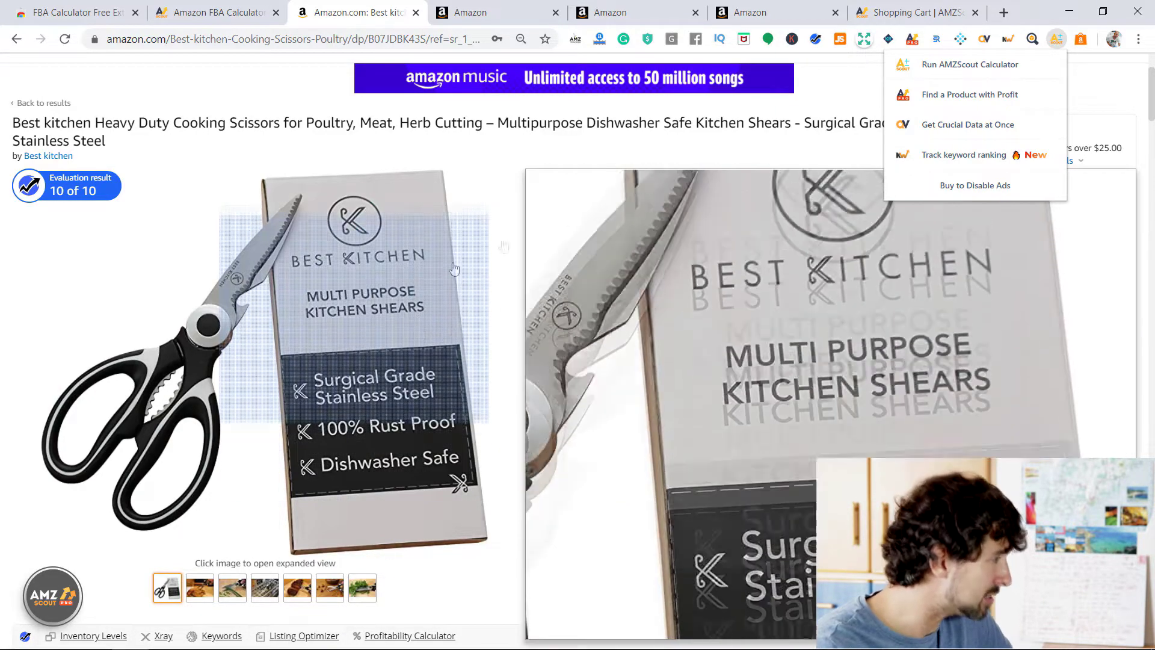
click(730, 338)
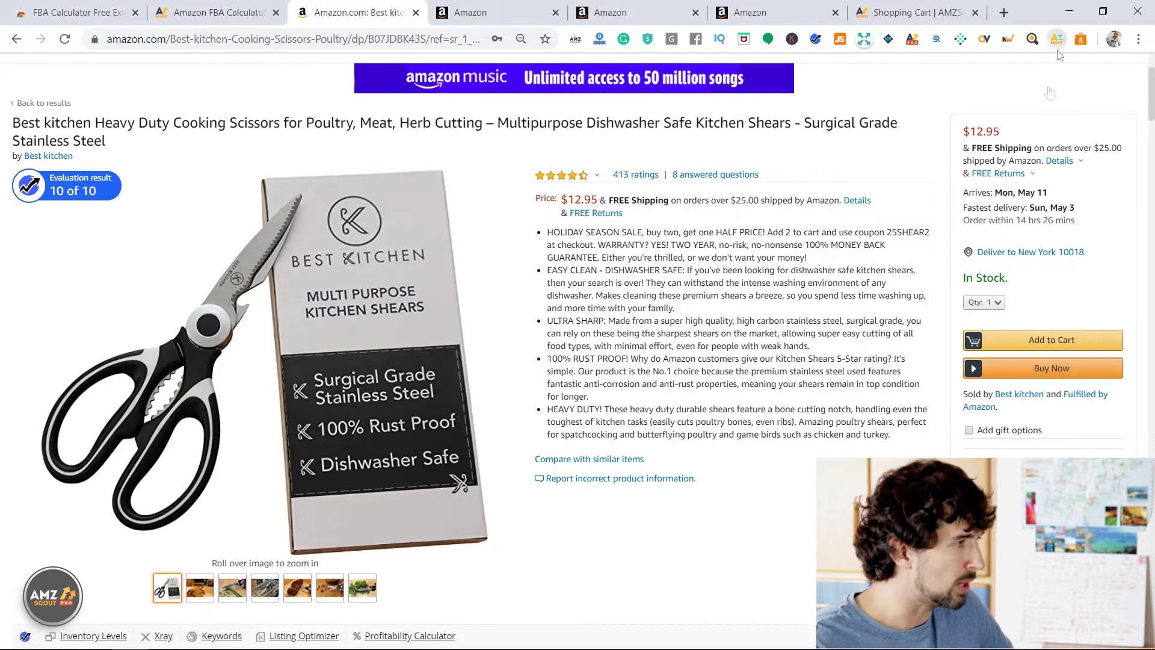
click(1060, 40)
click(956, 82)
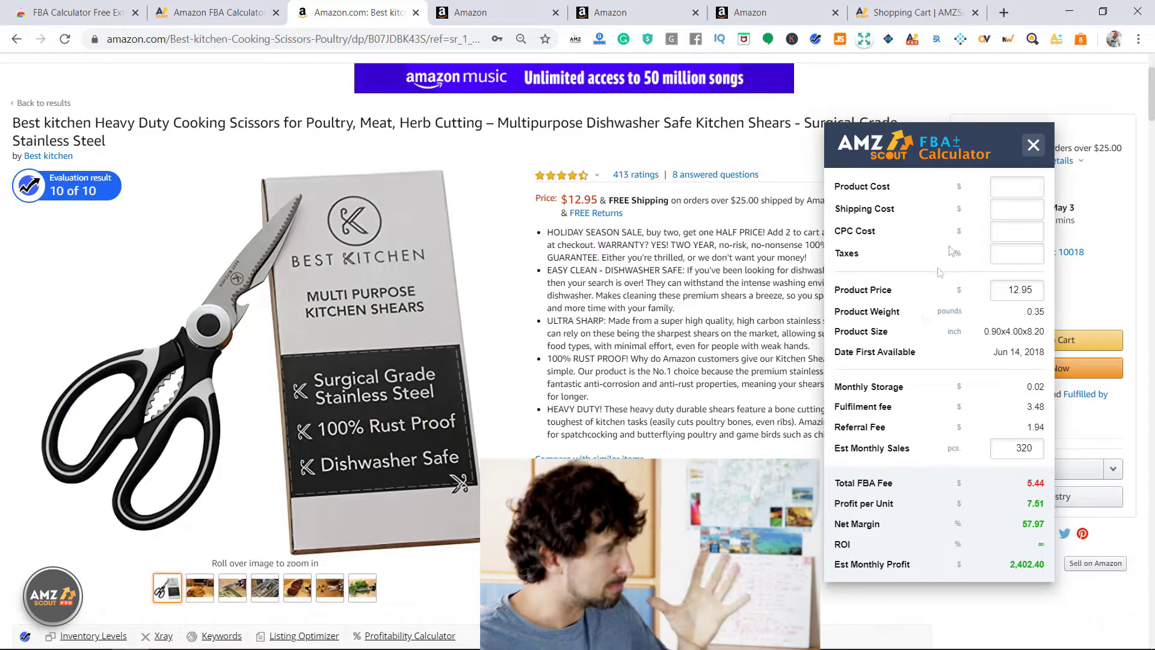
Go over the calculator's cost entry fields, product details, and storage, fulfilment and referral fee lines
click(1010, 222)
click(1017, 209)
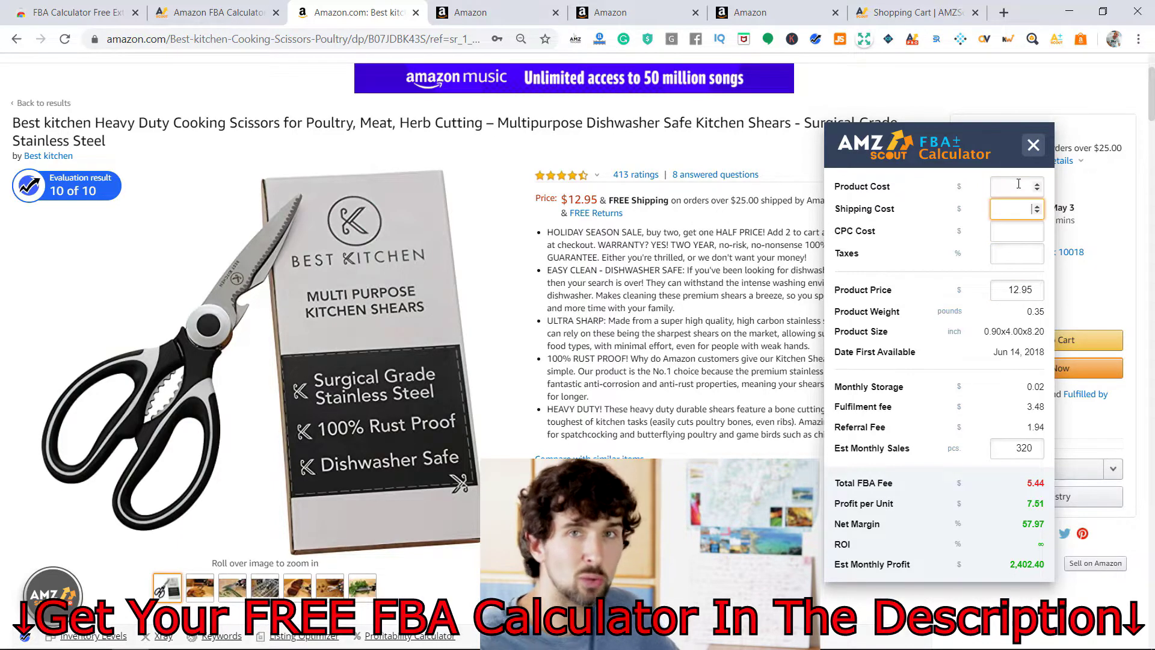
click(1011, 336)
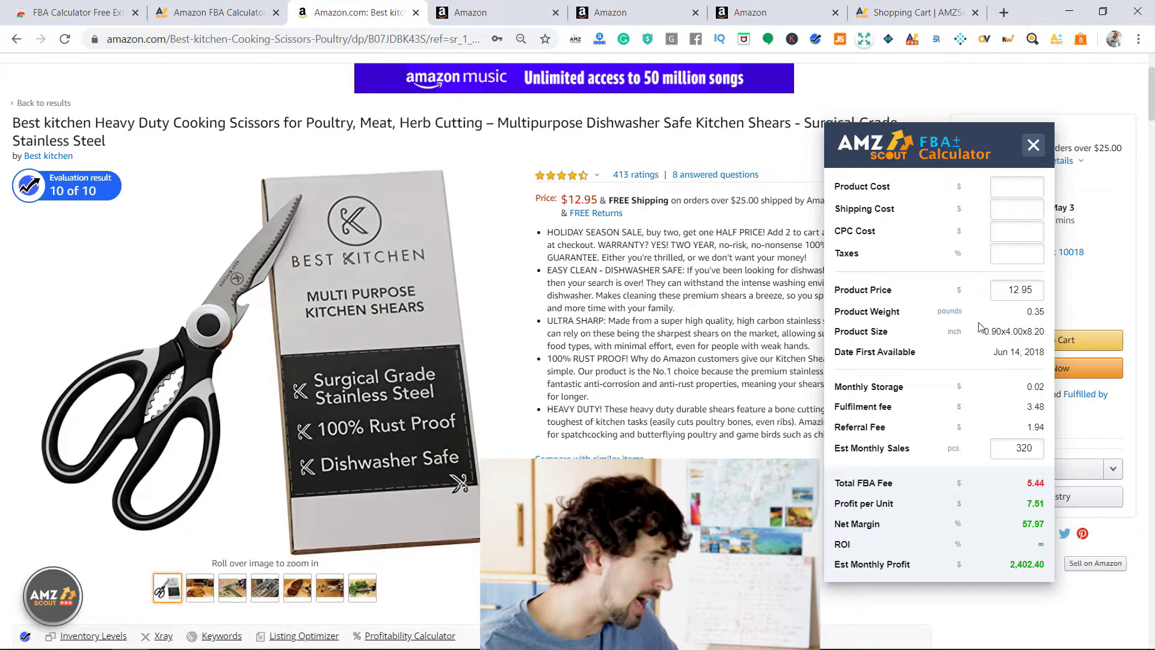
drag(843, 311, 904, 317)
drag(836, 330, 906, 337)
click(906, 342)
drag(836, 352, 927, 361)
click(935, 382)
drag(836, 385, 898, 390)
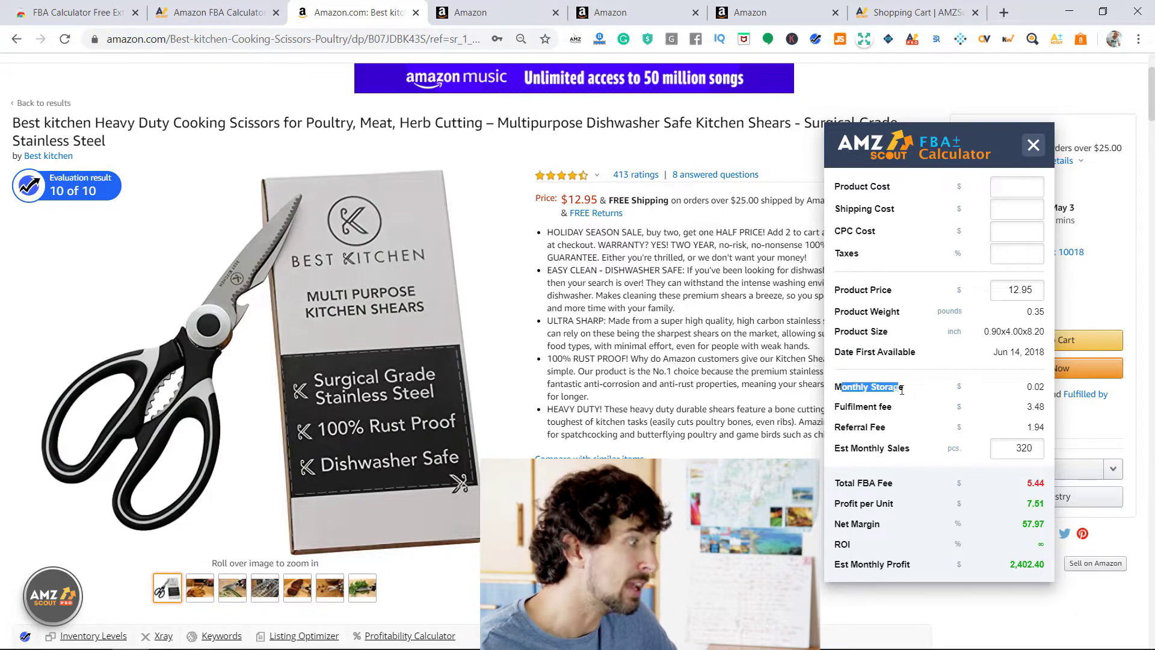
drag(836, 407, 900, 429)
click(881, 423)
click(899, 429)
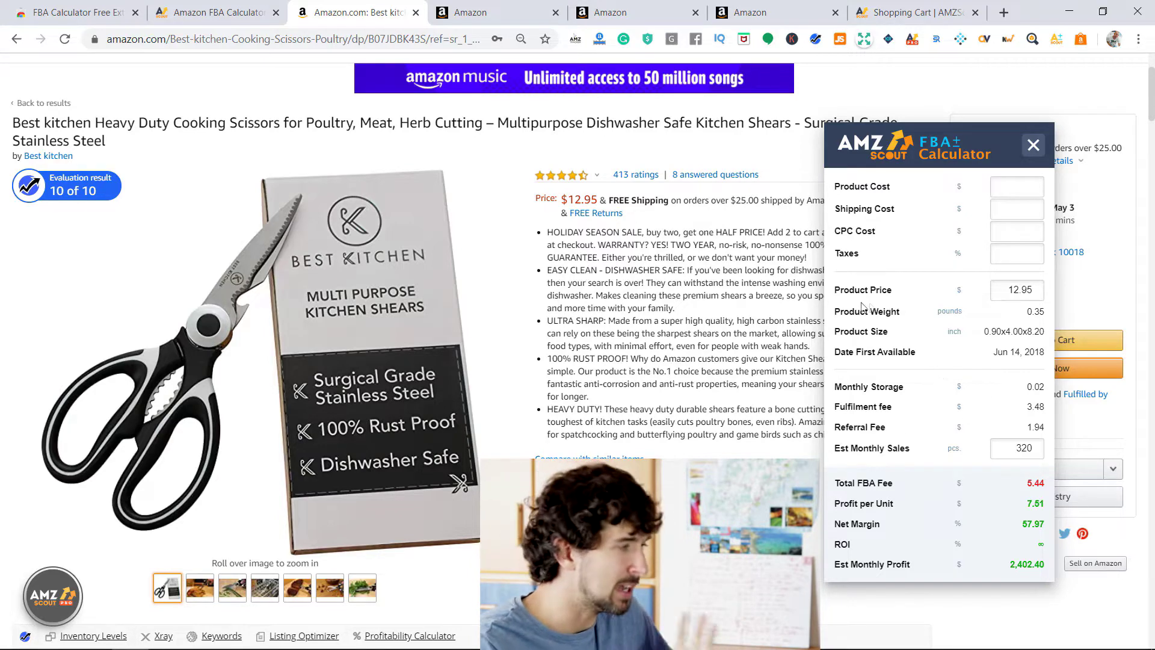
Examine the product weight, product size and date first available in the calculator
triple_click(902, 315)
click(912, 325)
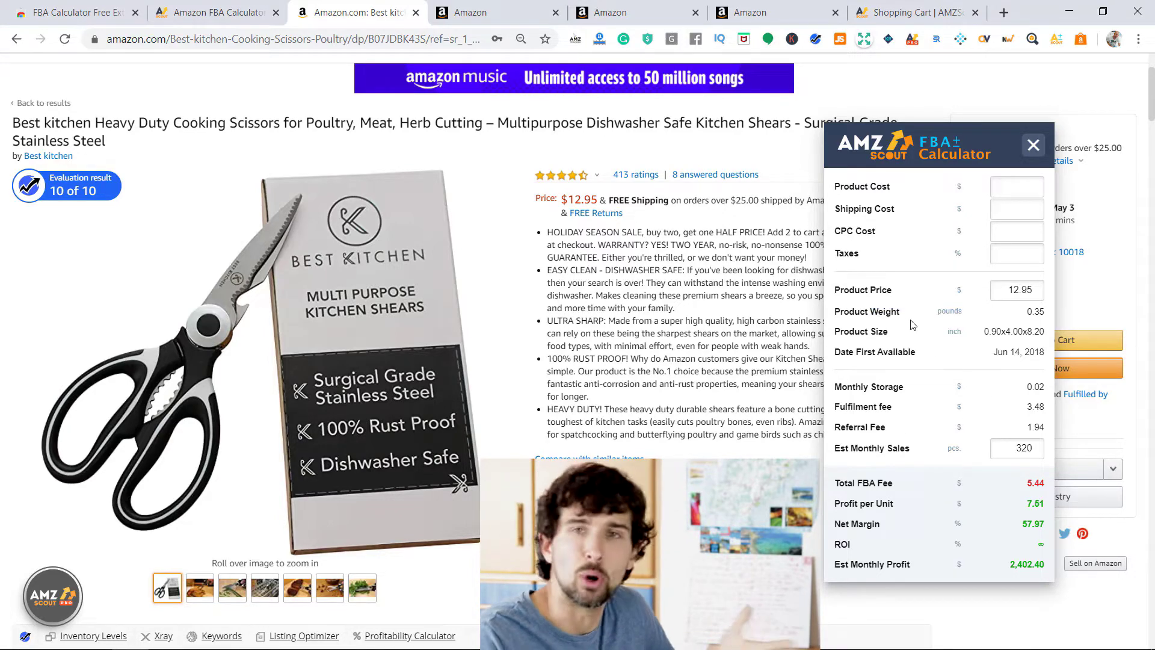
triple_click(884, 334)
click(994, 344)
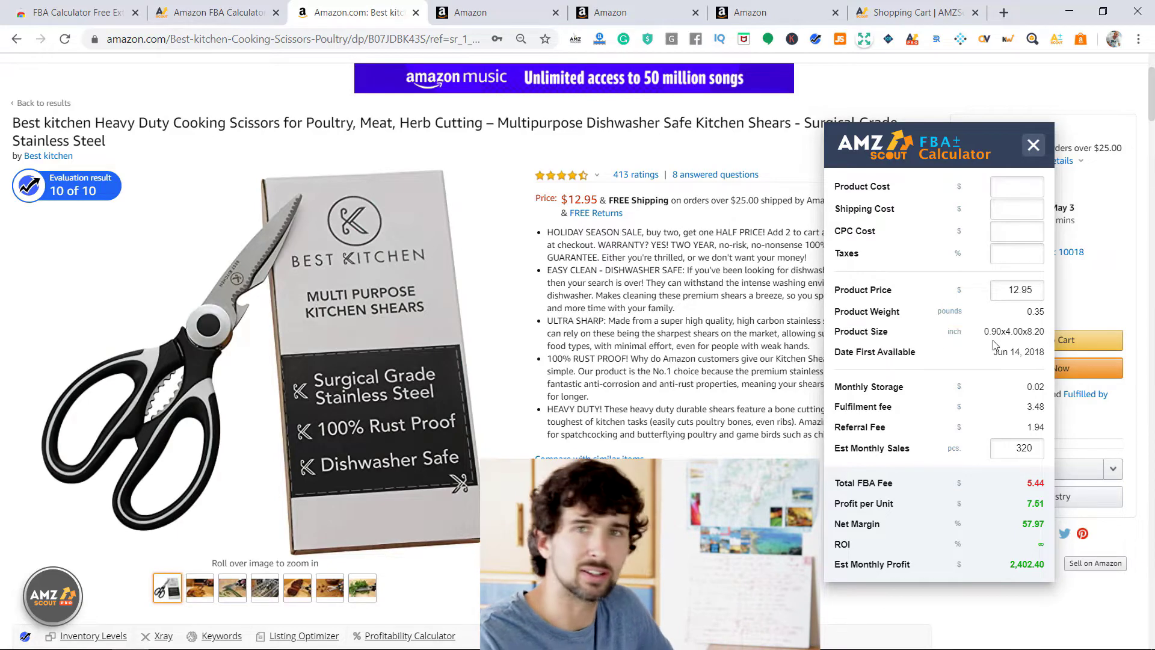
triple_click(865, 353)
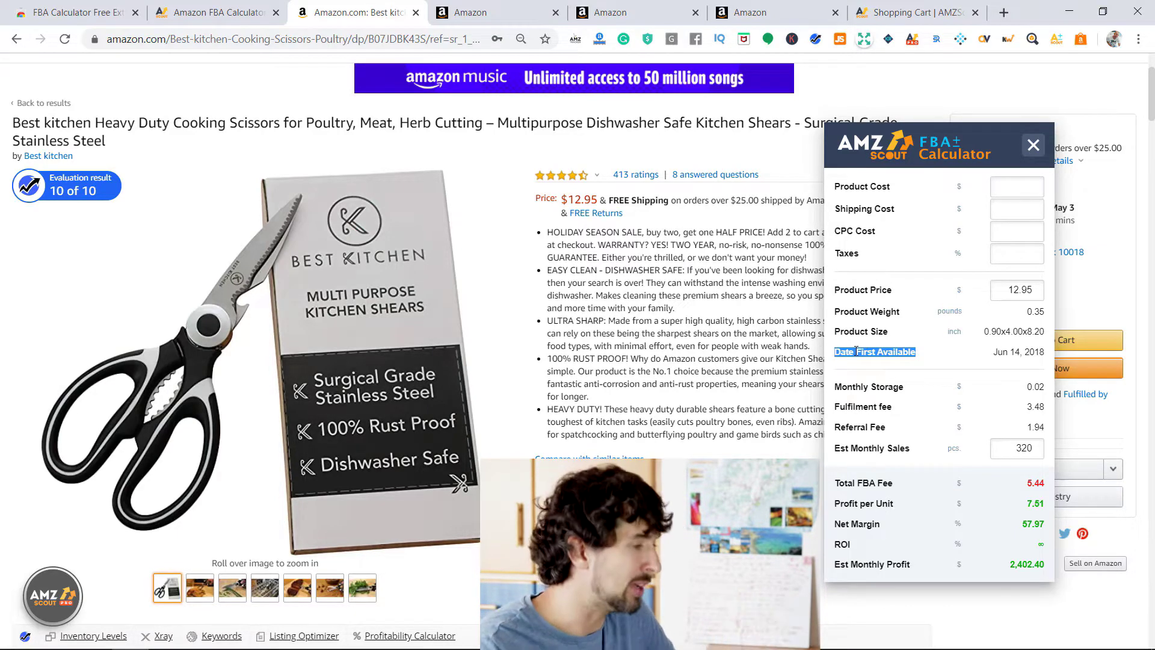
Check the monthly storage and referral fee entries in the calculator
triple_click(871, 388)
click(936, 396)
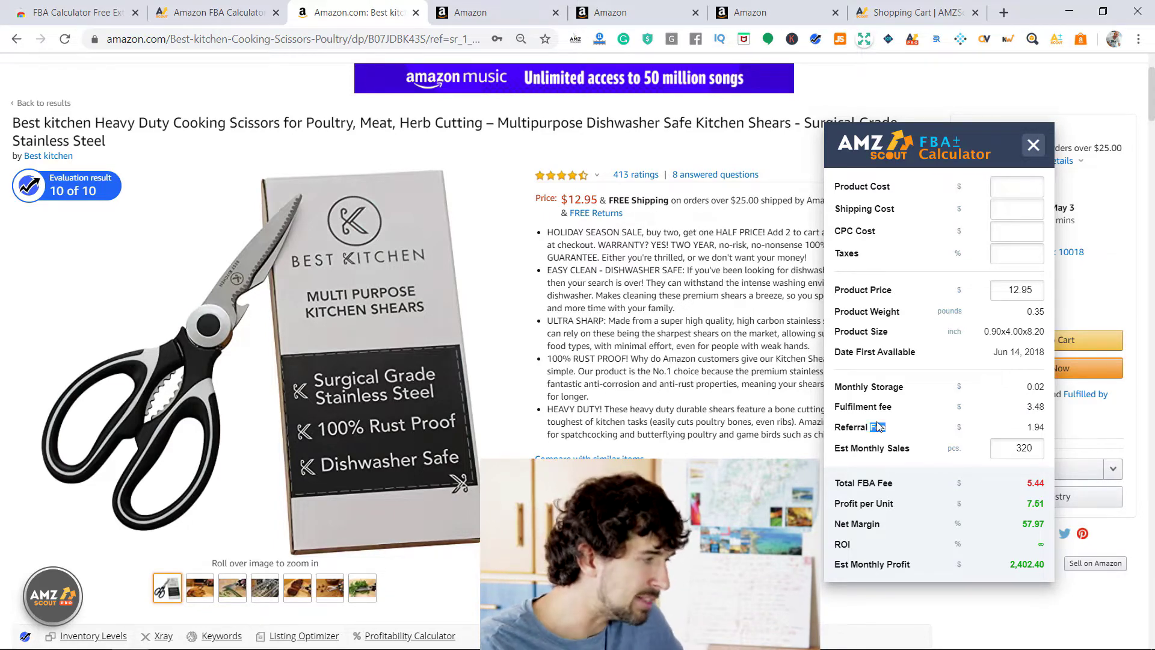
triple_click(881, 427)
click(1039, 427)
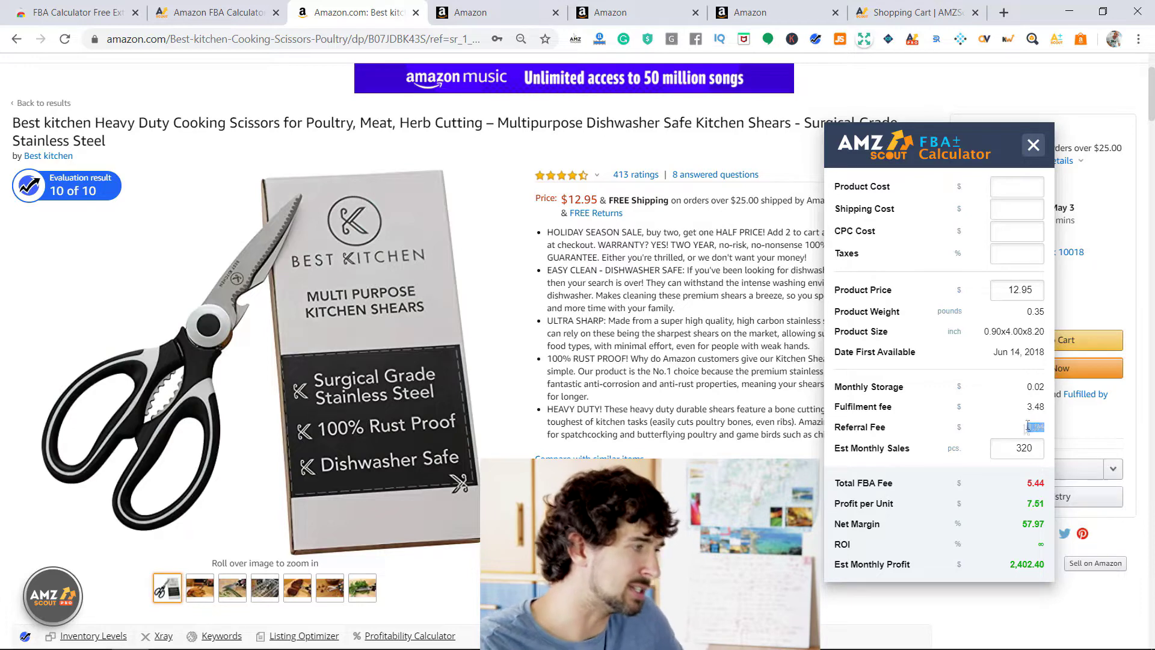
click(1022, 429)
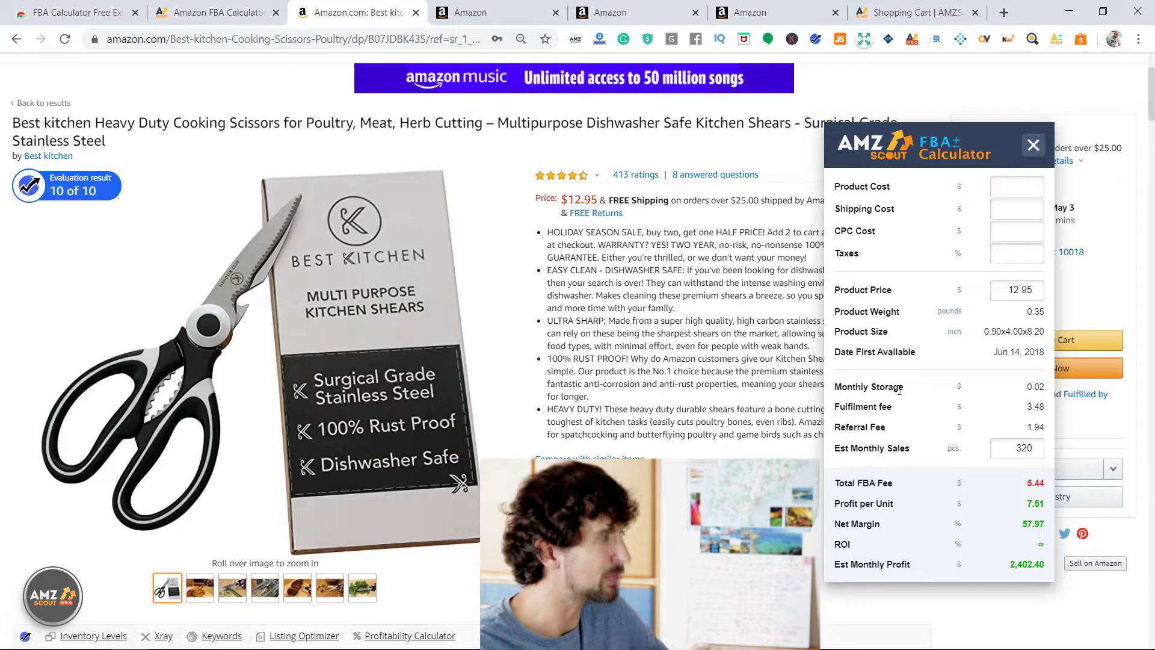
Look up the calculator's monthly storage cost in Seller Central's Inventory storage fees article
drag(901, 386, 837, 388)
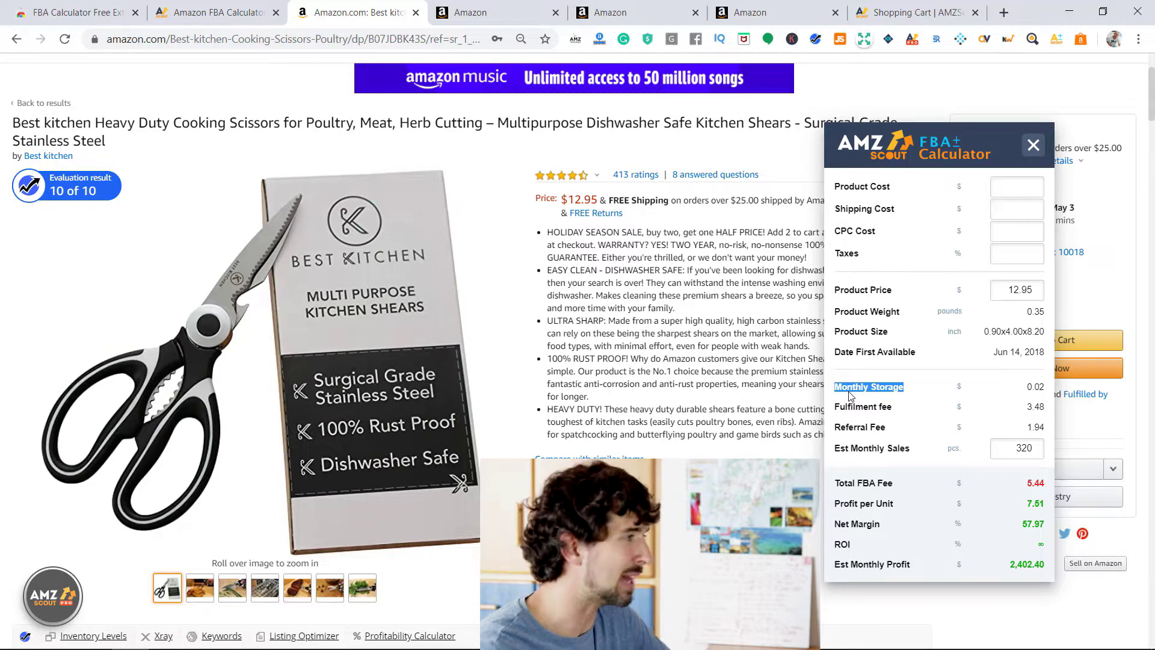
key(ctrl+Tab)
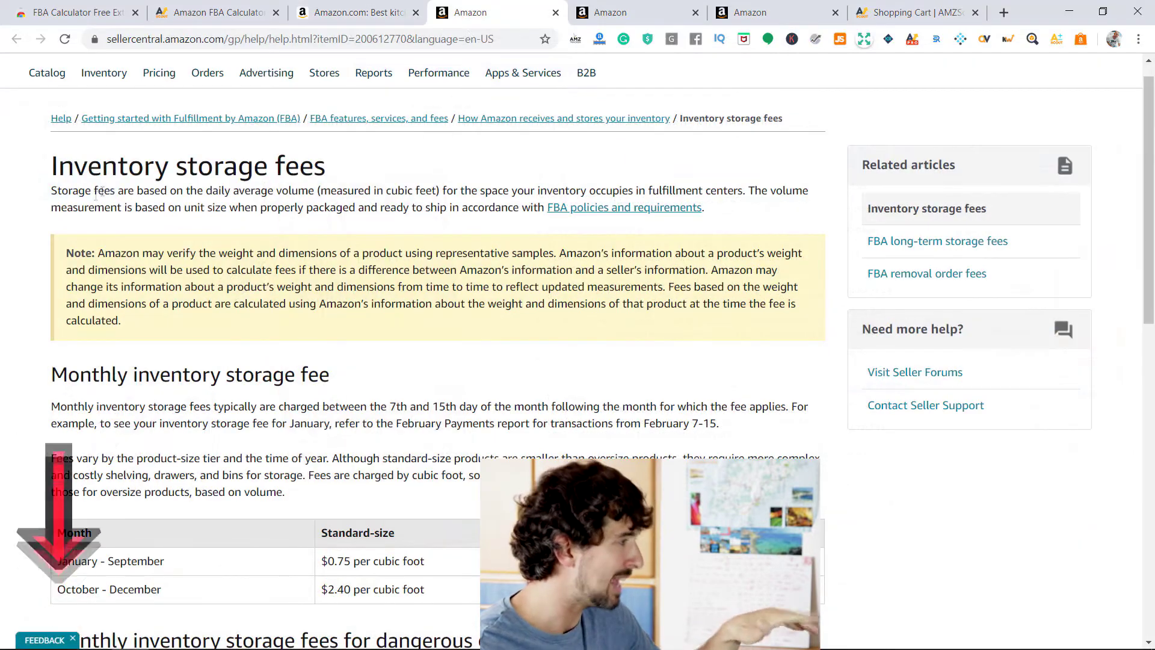
drag(1149, 222, 1148, 518)
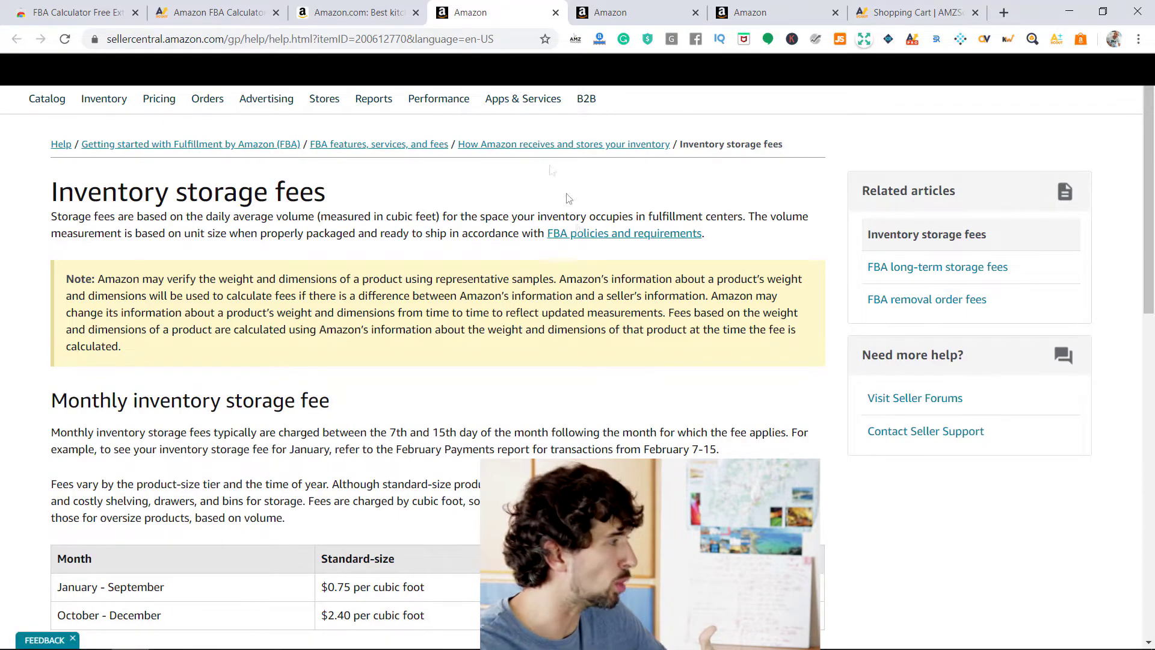
Return to the scissors' calculator for the fulfilment fee and consult Seller Central's FBA fulfillment fees for Amazon.com orders article
click(359, 11)
click(837, 409)
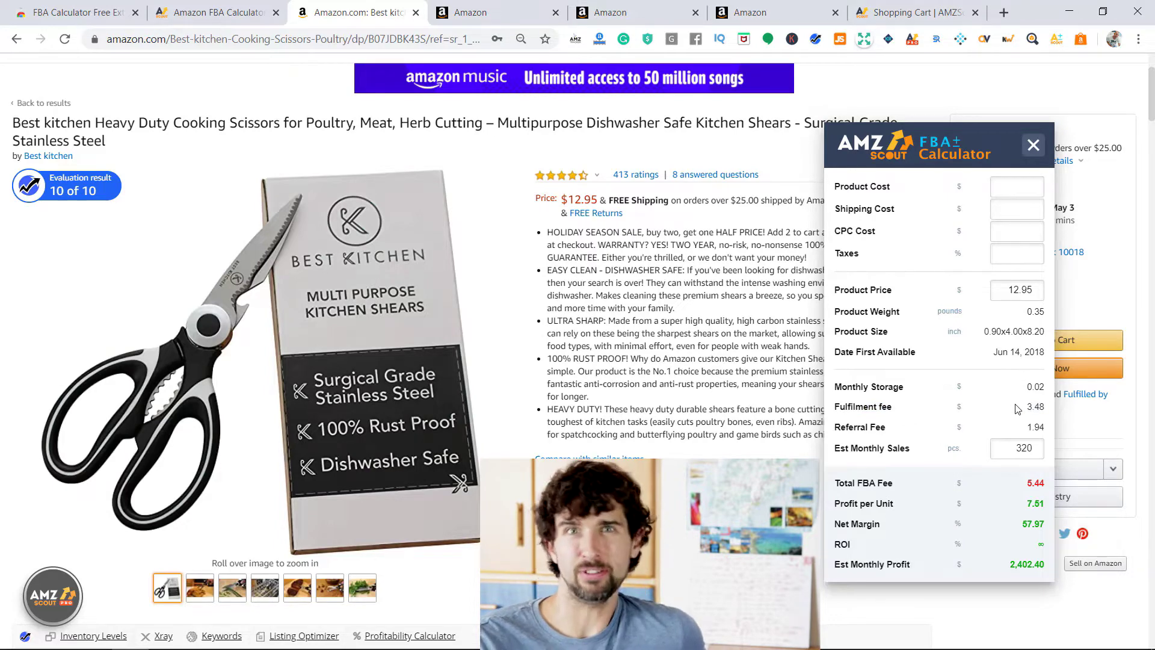
triple_click(879, 407)
click(632, 12)
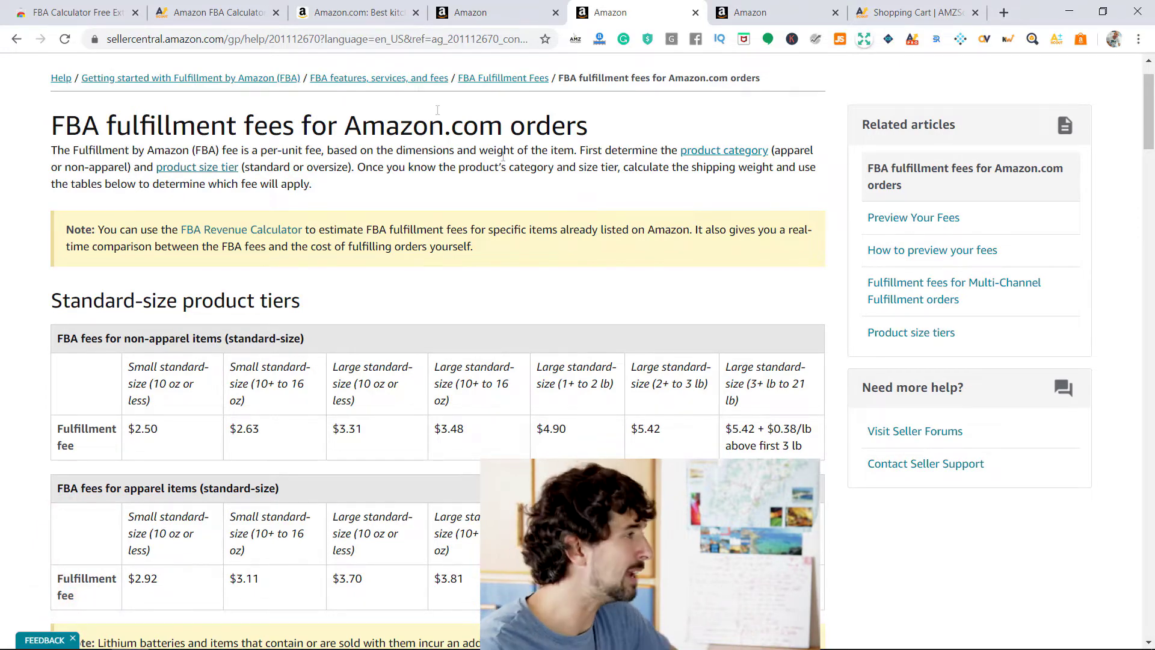
Check the scissors' referral fee in the calculator, and consult the referral fee percentages in the Selling on Amazon Fee Schedule
click(373, 12)
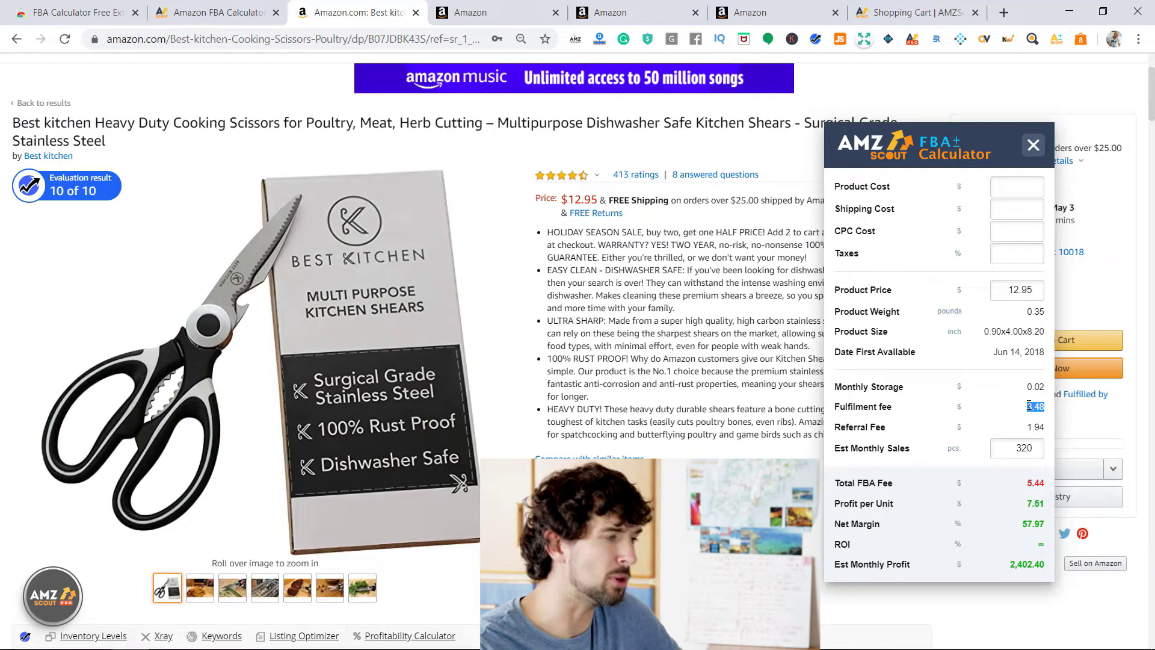
triple_click(845, 428)
click(883, 425)
double_click(1035, 426)
click(761, 12)
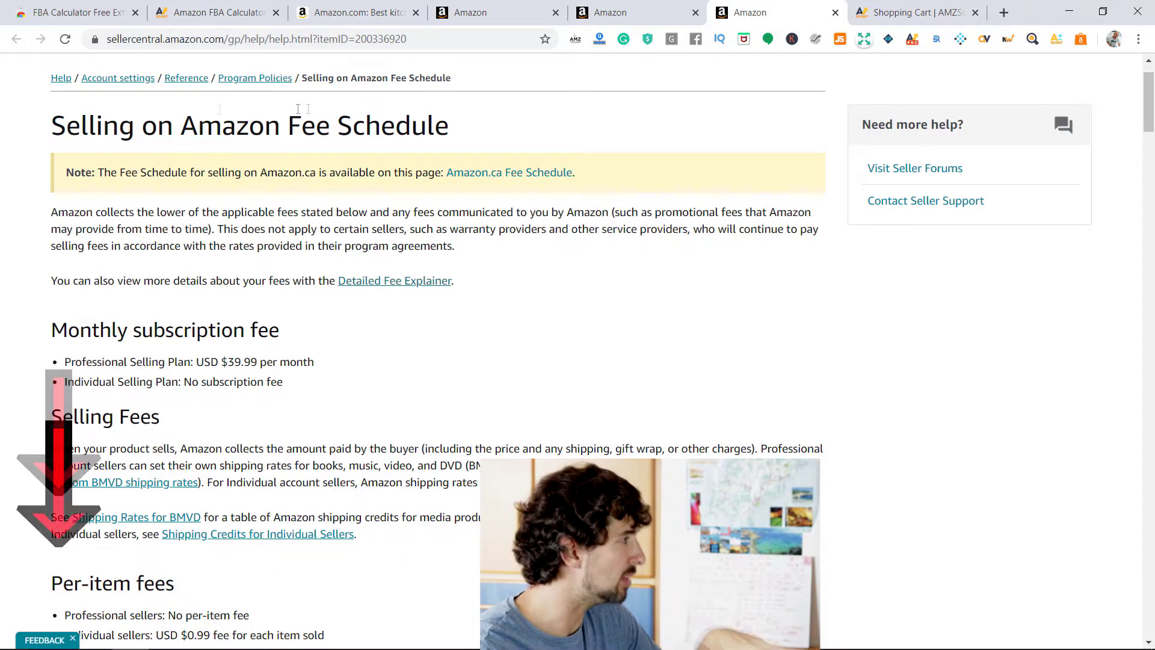
scroll(397, 131, down, 20)
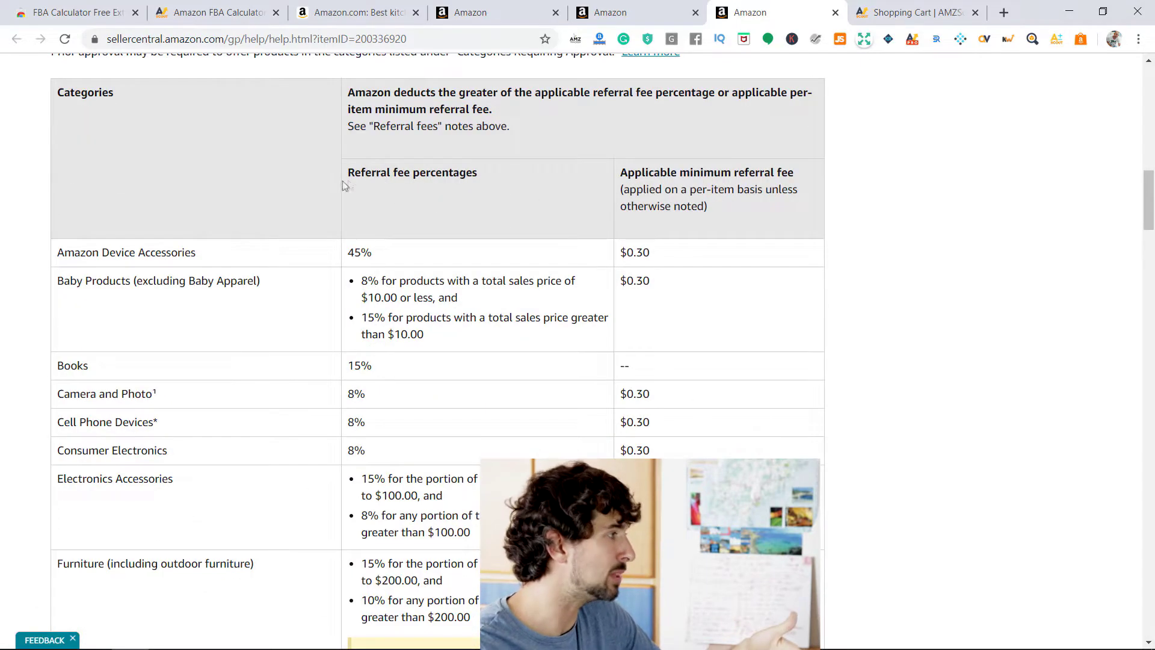
Examine the referral fee percentages by category, and compare them with the storage, fulfilment and referral fees in the scissors' calculator
drag(343, 183, 453, 175)
click(570, 177)
scroll(574, 192, down, 9)
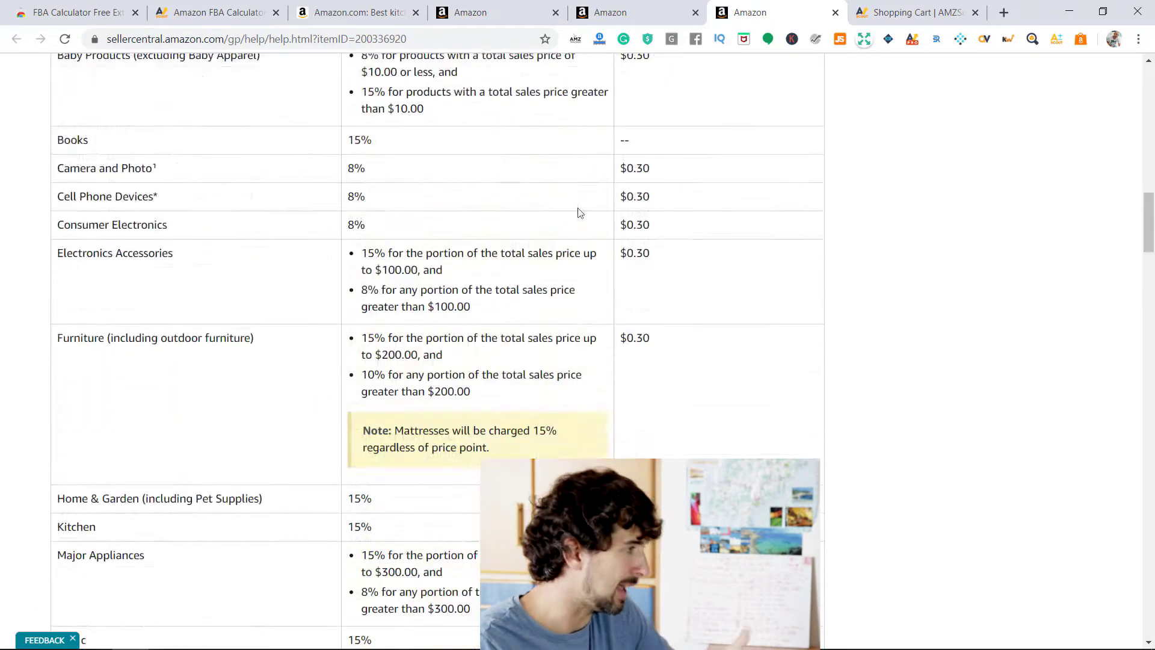
click(361, 12)
drag(835, 387, 920, 426)
click(921, 426)
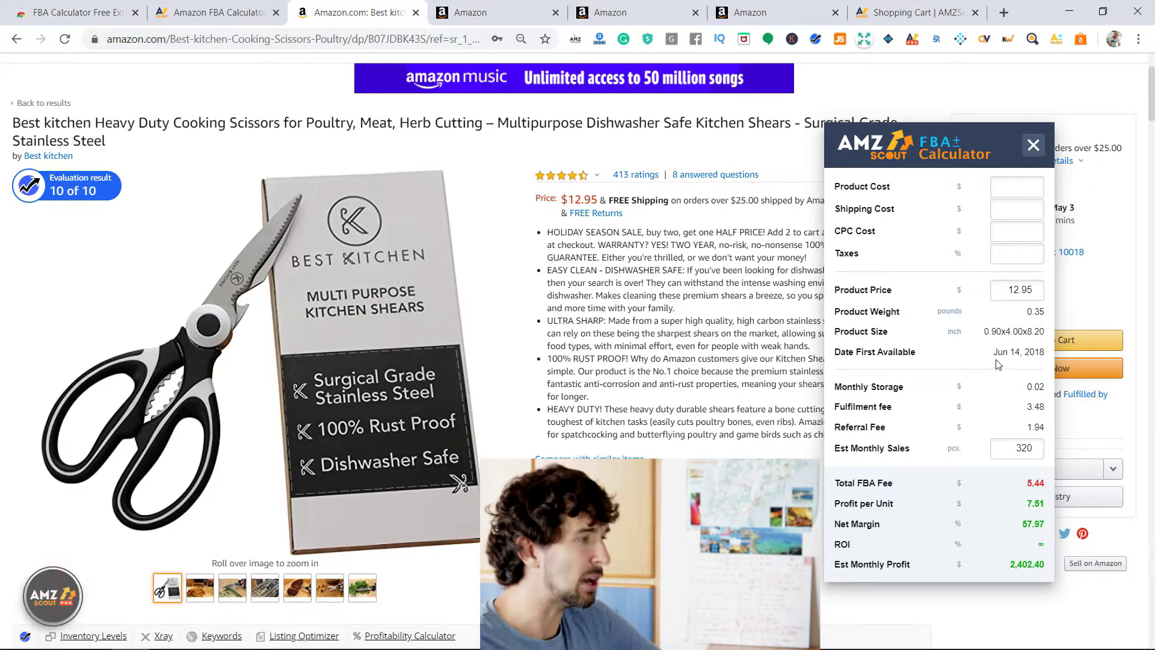
Set the scissors' product price to $10 and the estimated monthly sales to 100 pieces in the calculator
double_click(1021, 298)
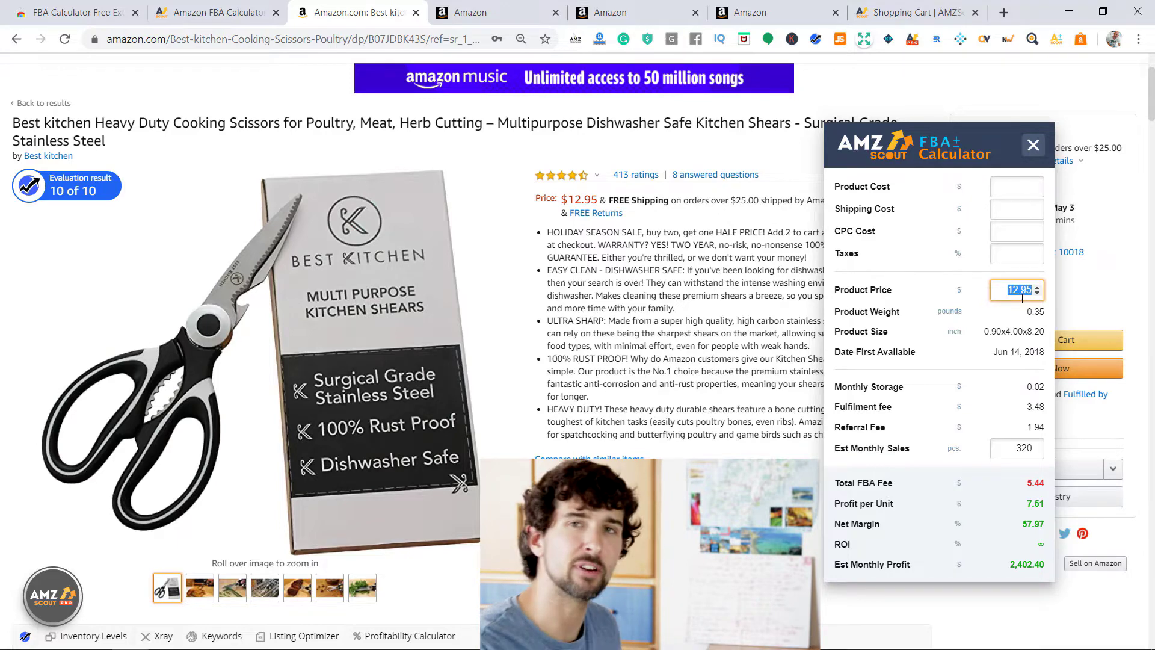
text(10)
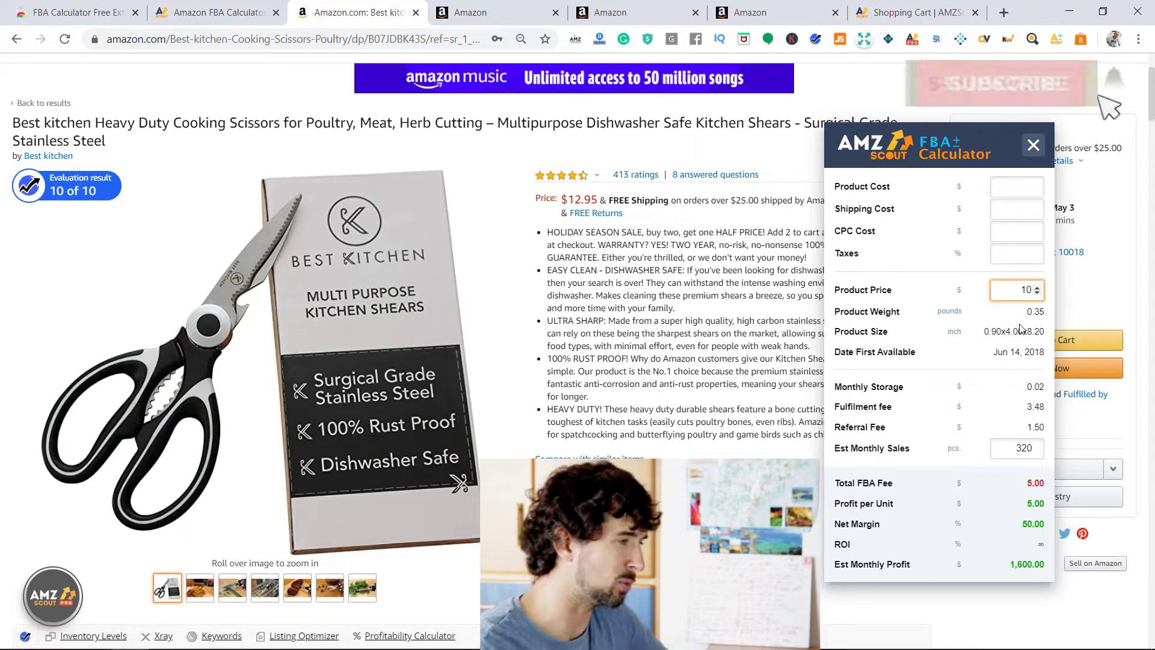
double_click(1016, 447)
text(100)
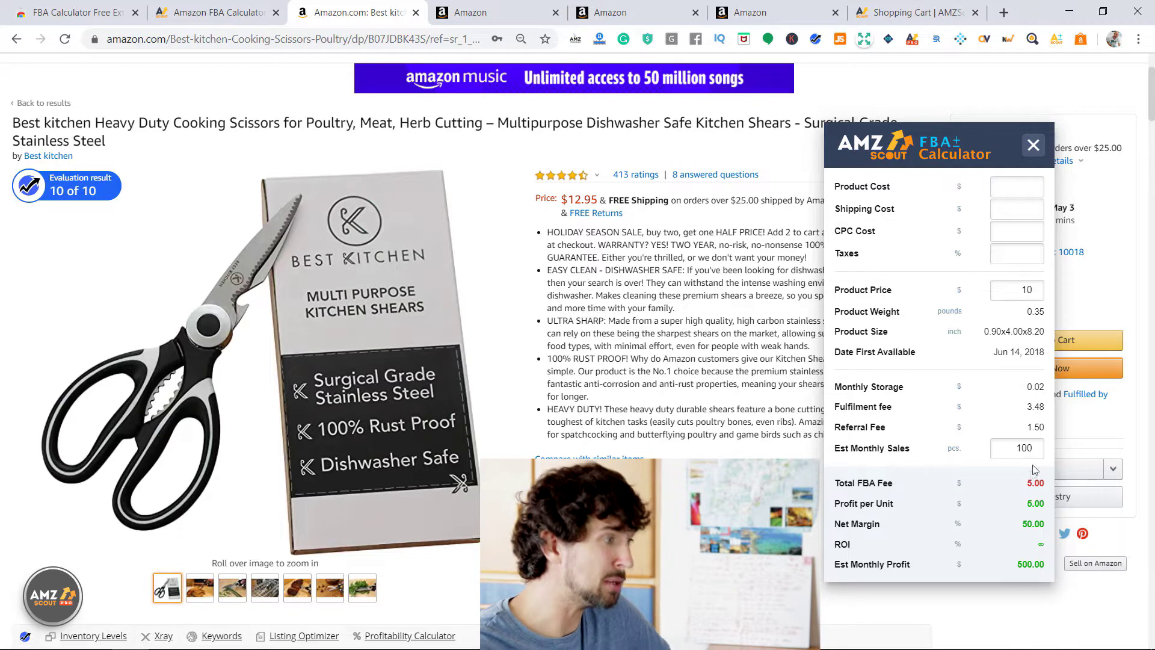
Review the calculator's total FBA fee, profit per unit, net margin, ROI and estimated monthly profit
drag(1024, 483, 1050, 485)
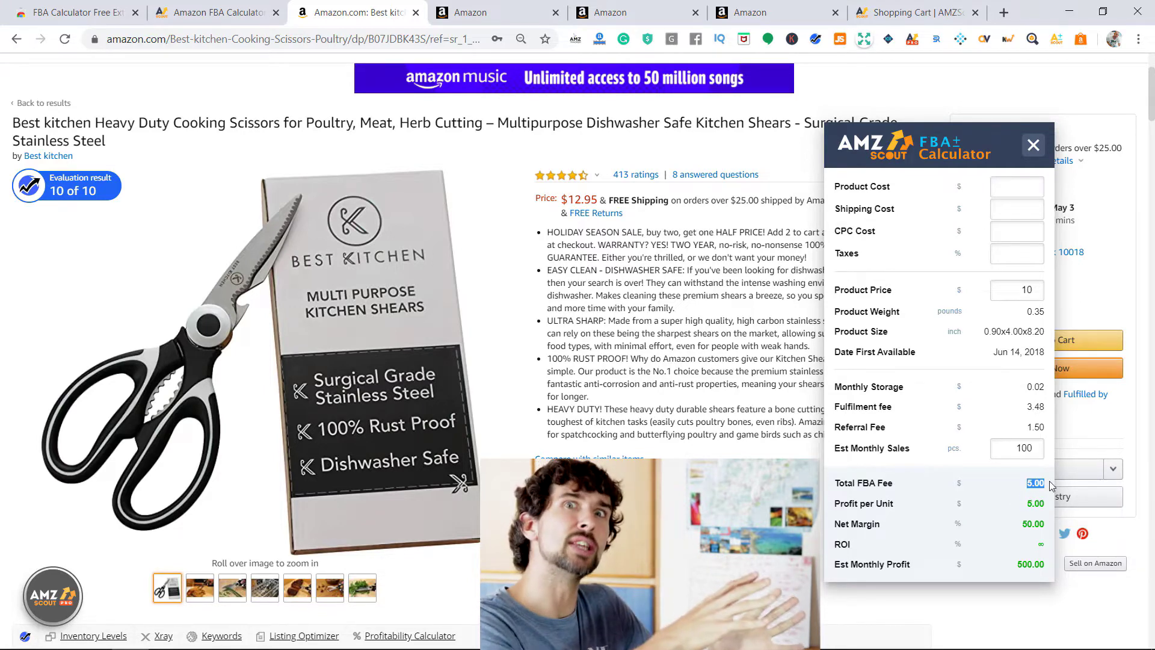
click(1013, 287)
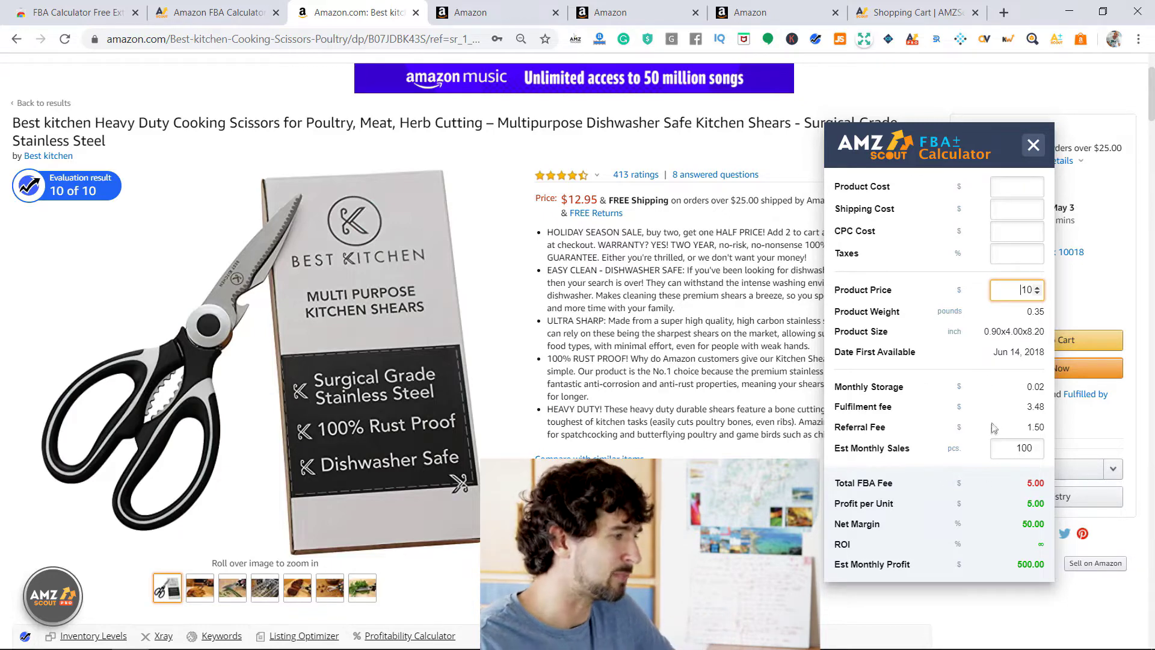
drag(844, 504, 889, 524)
click(891, 504)
click(858, 546)
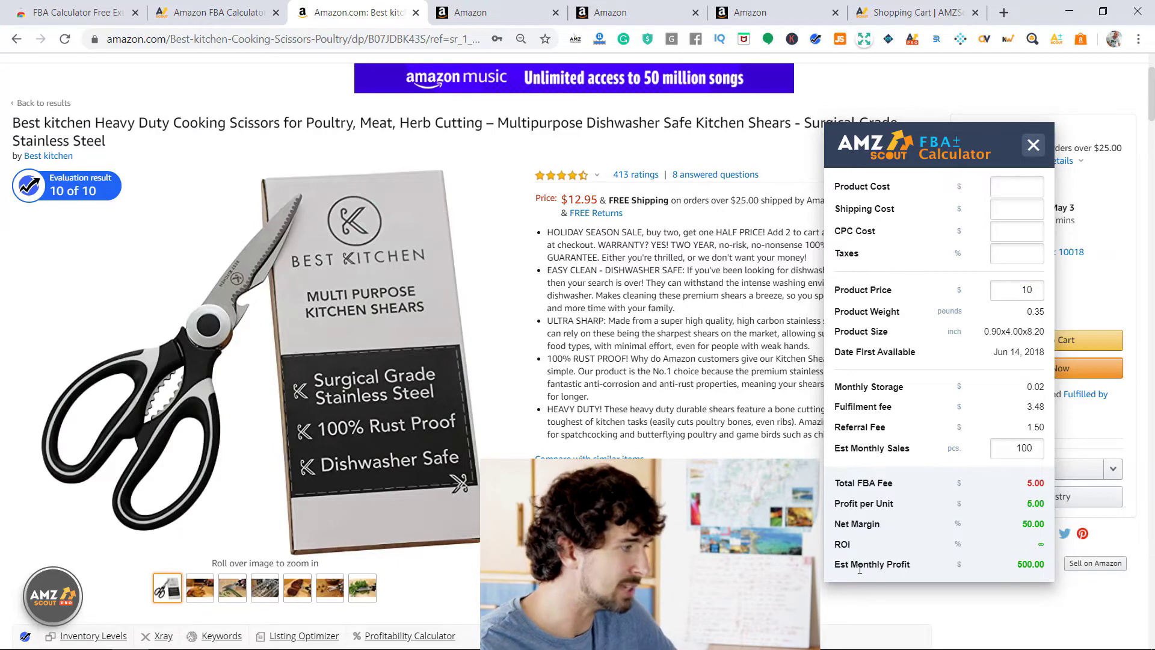
triple_click(859, 565)
click(987, 514)
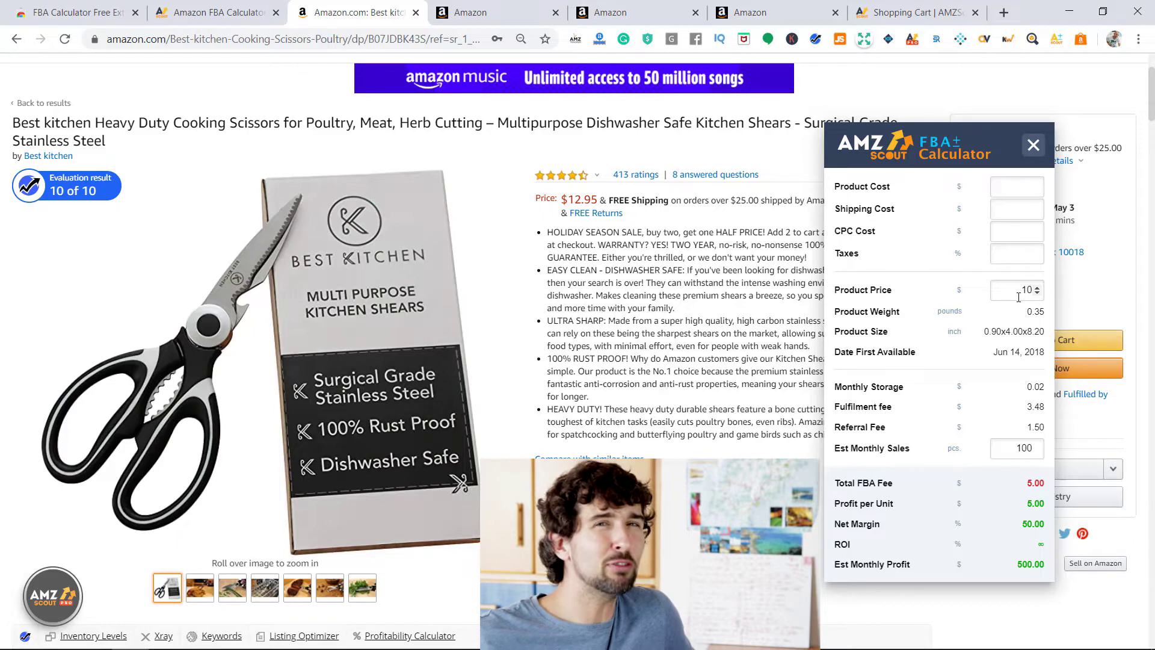
Look over the calculator's product cost, shipping cost, CPC cost and taxes entries
drag(842, 186, 890, 239)
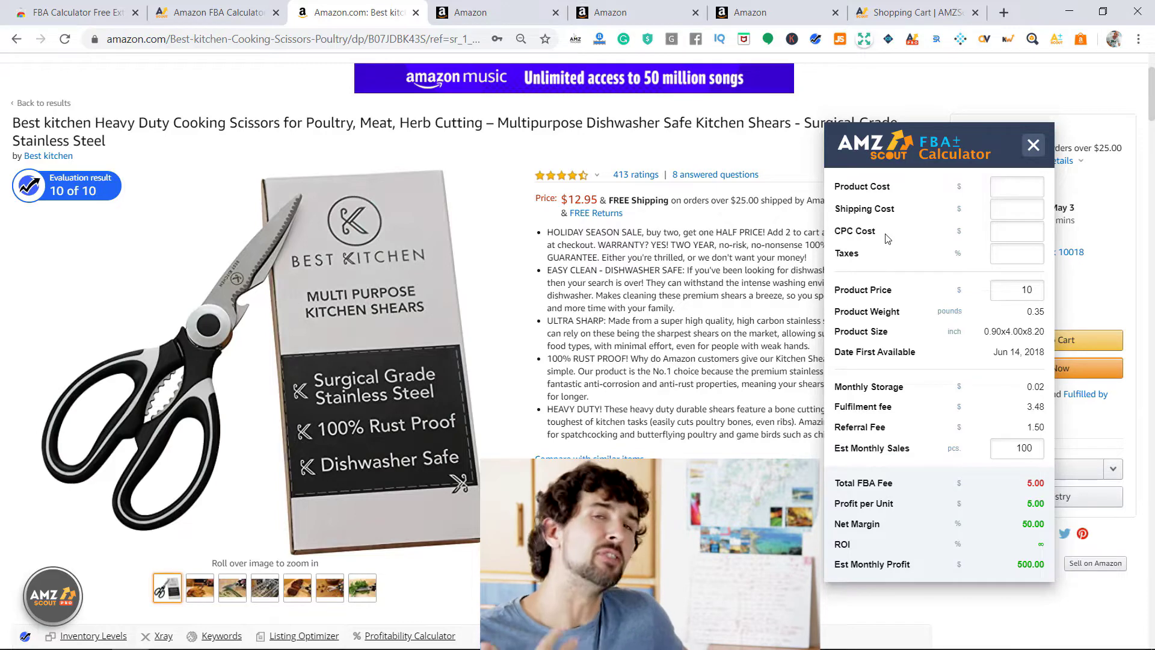
double_click(855, 253)
click(907, 194)
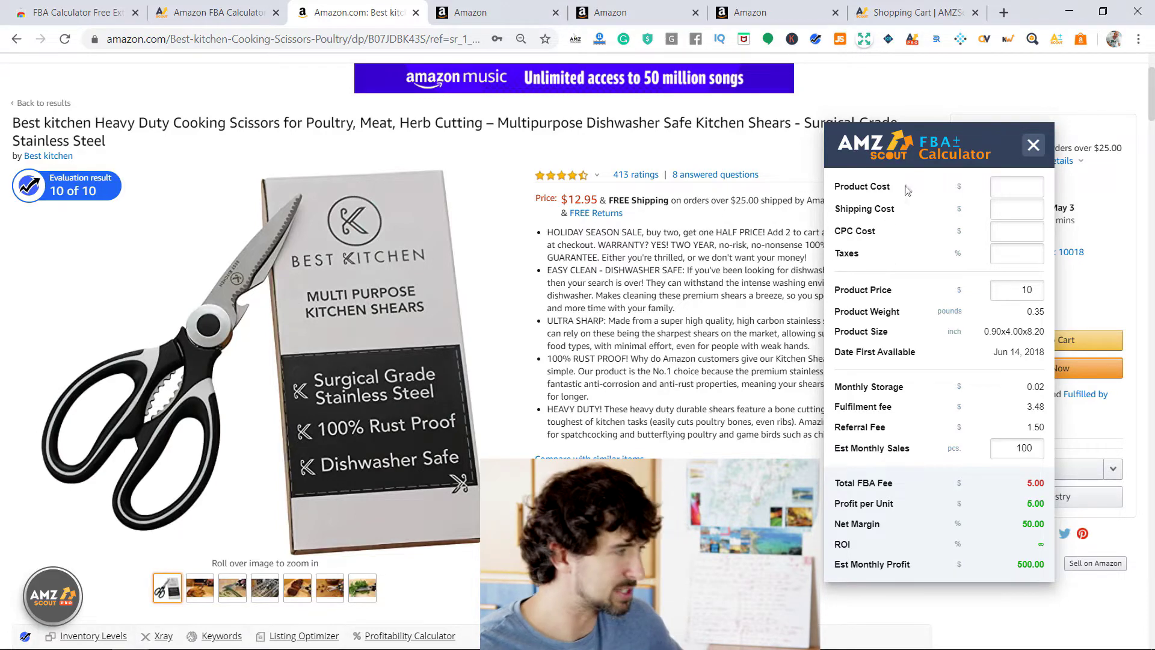
Set the scissors' product cost to $0.7 and the shipping cost to $0.3
double_click(859, 187)
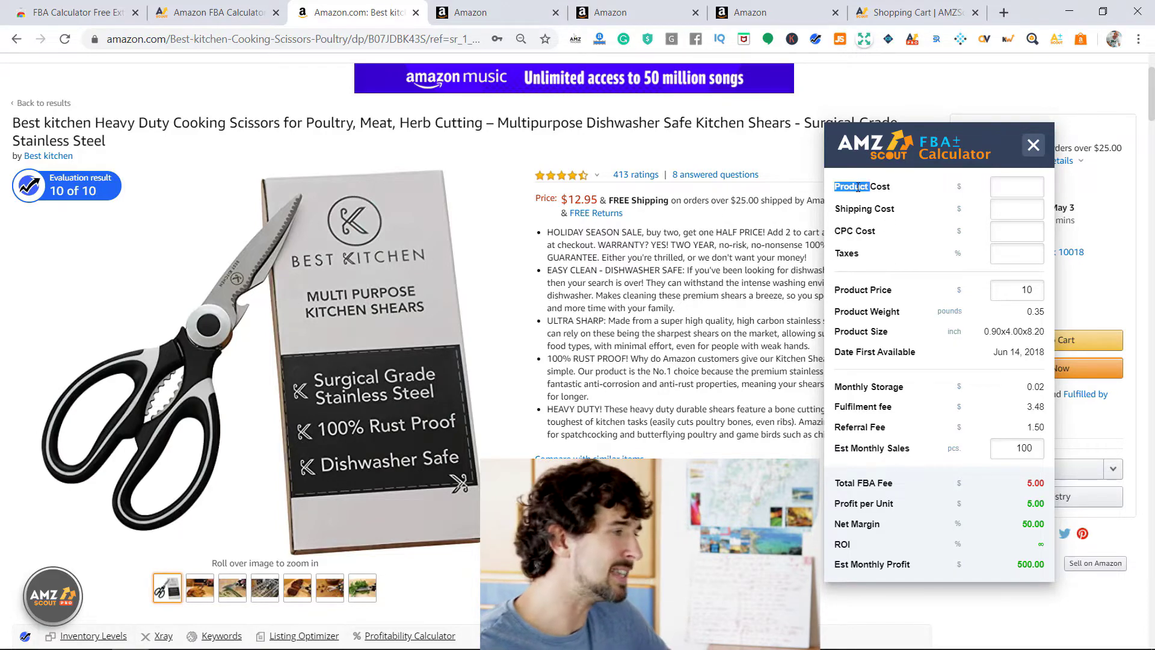
click(997, 187)
text(02)
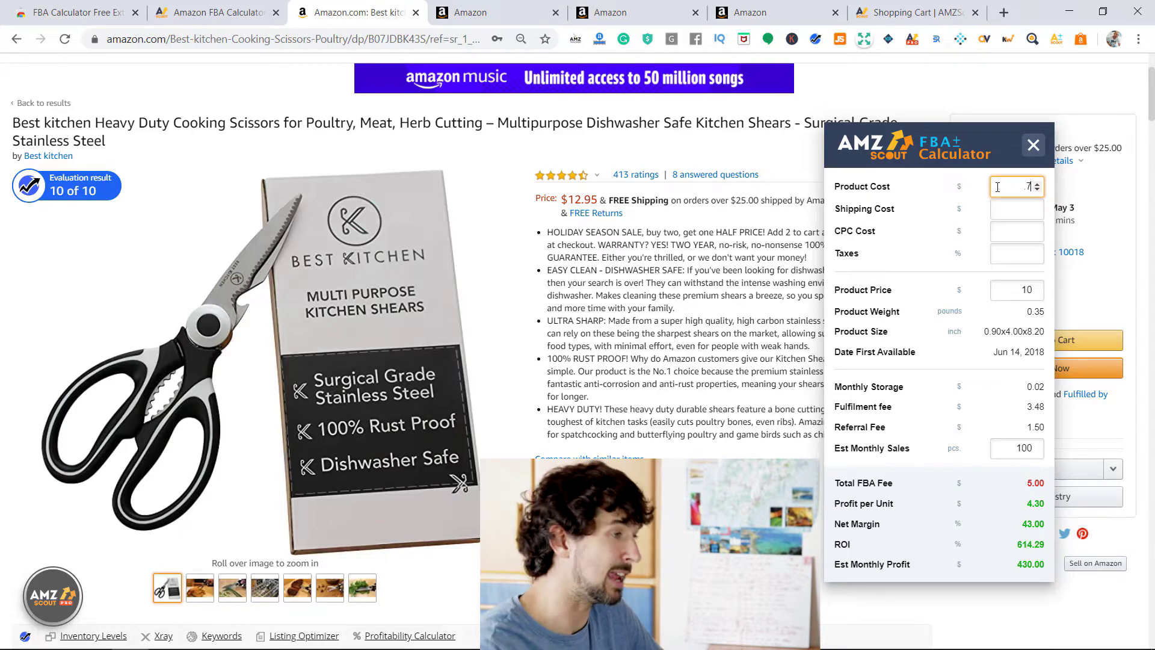
key(BackSpace)
text(.7)
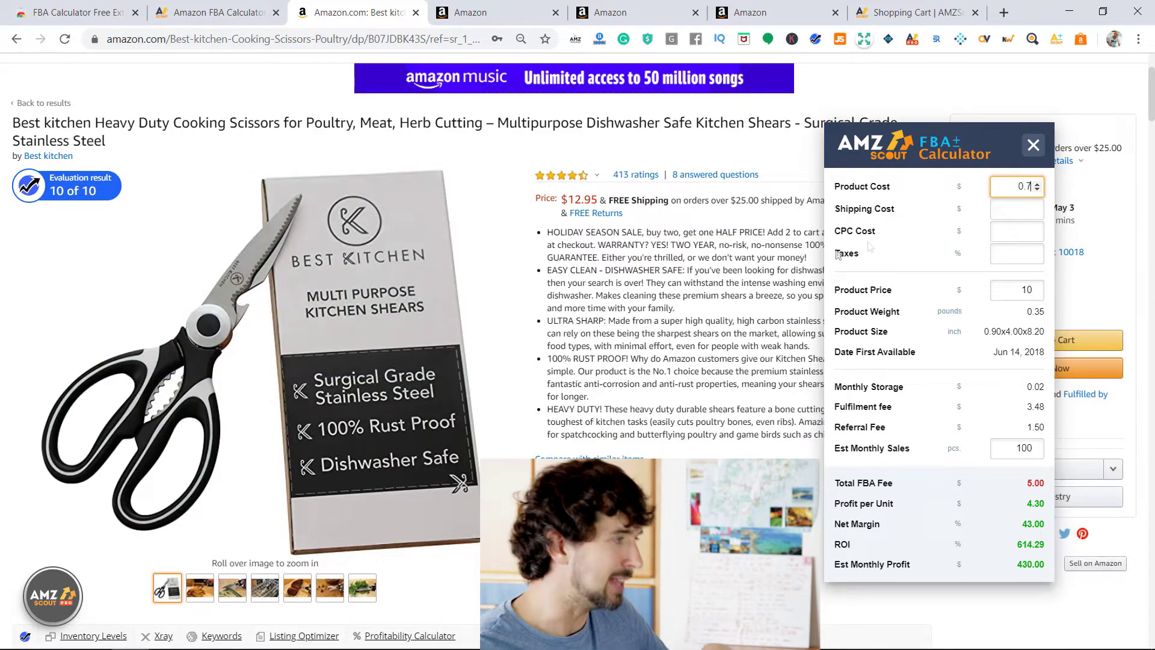
click(1009, 209)
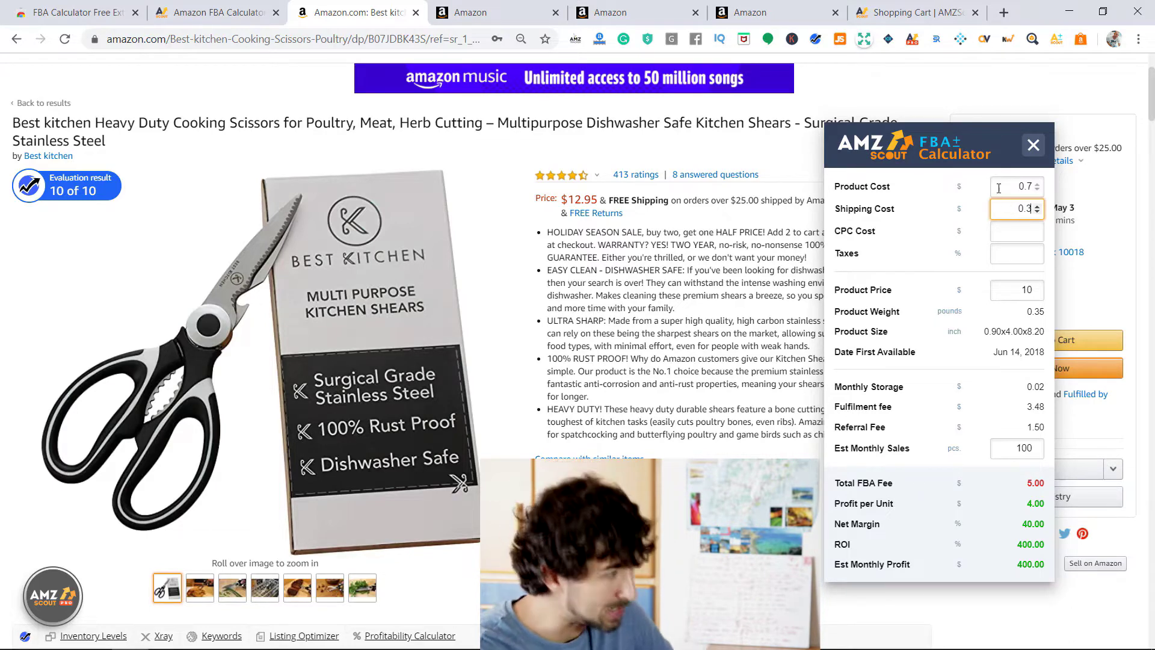
click(1011, 210)
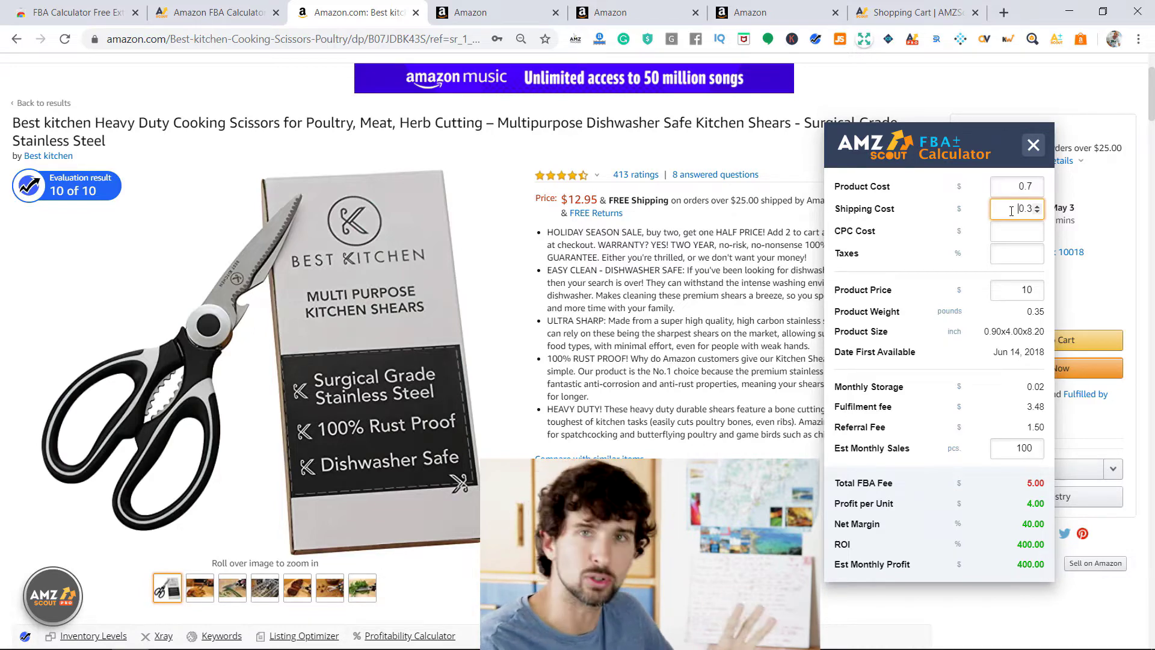
Check the CPC cost, taxes and product price entries in the calculator without changing them
drag(835, 232, 864, 233)
click(877, 237)
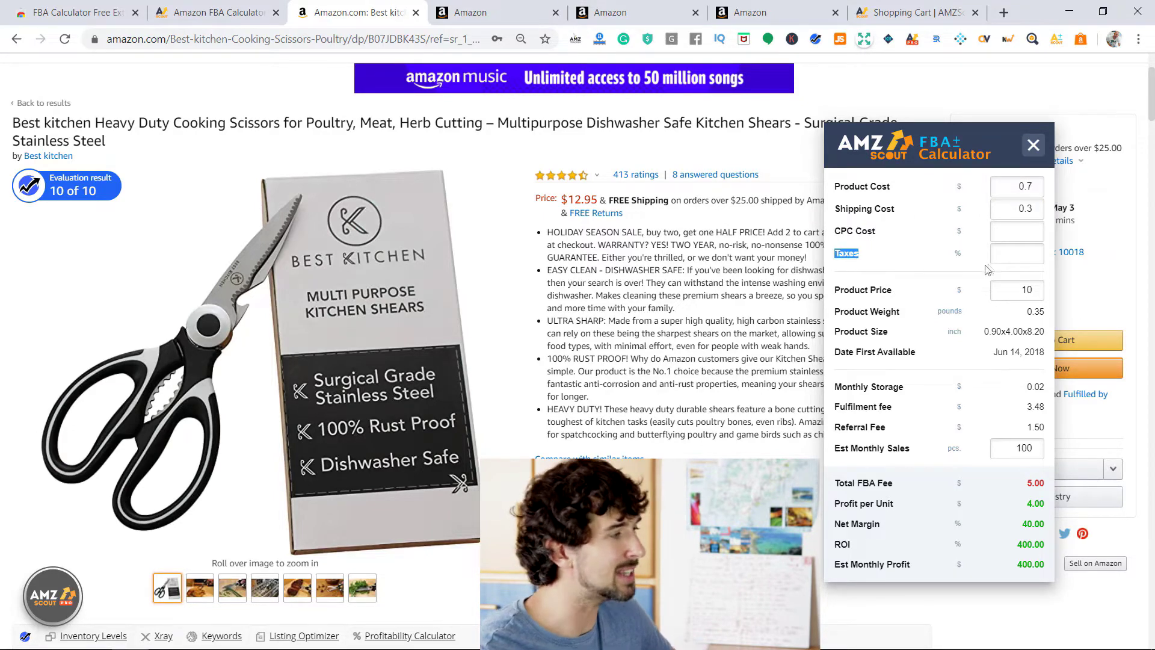
click(1011, 255)
click(923, 256)
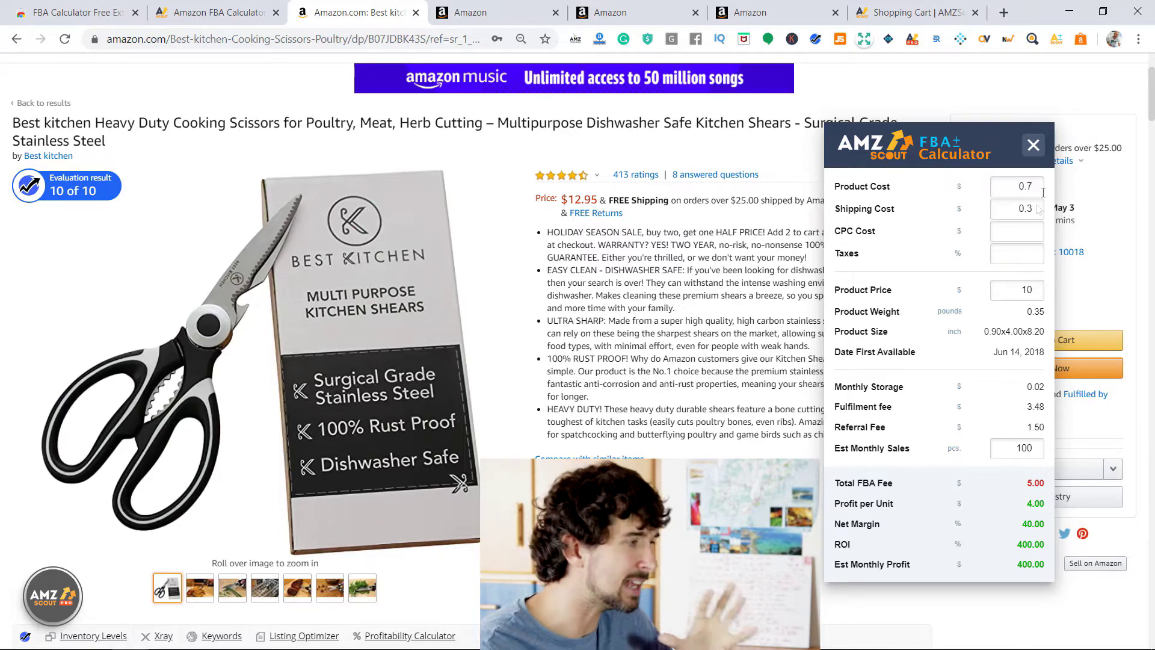
click(1022, 288)
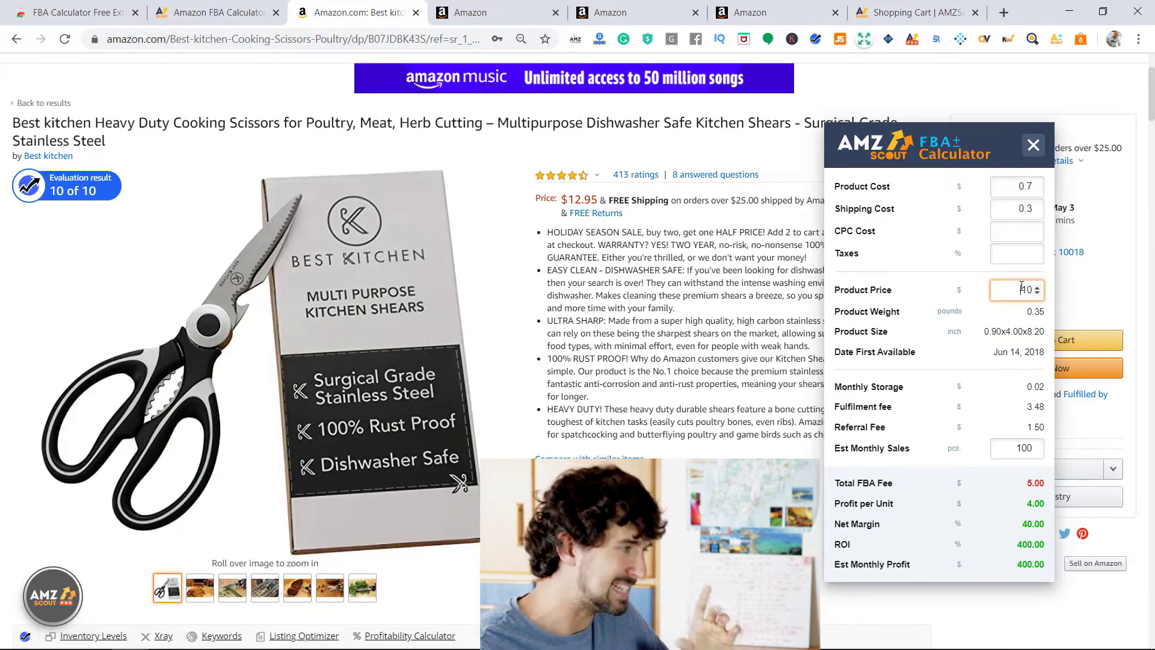
click(1021, 325)
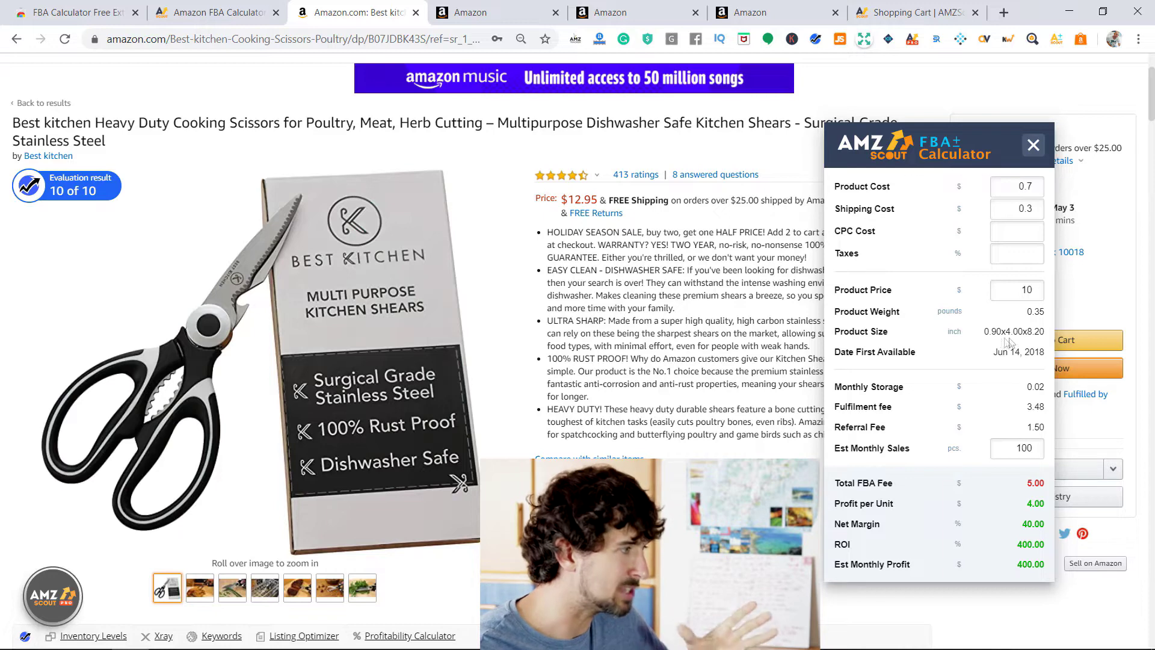
Check the scissors' fulfilment fee, referral fee and monthly storage against the total FBA fee
double_click(1036, 407)
click(1042, 409)
double_click(1032, 426)
click(1032, 424)
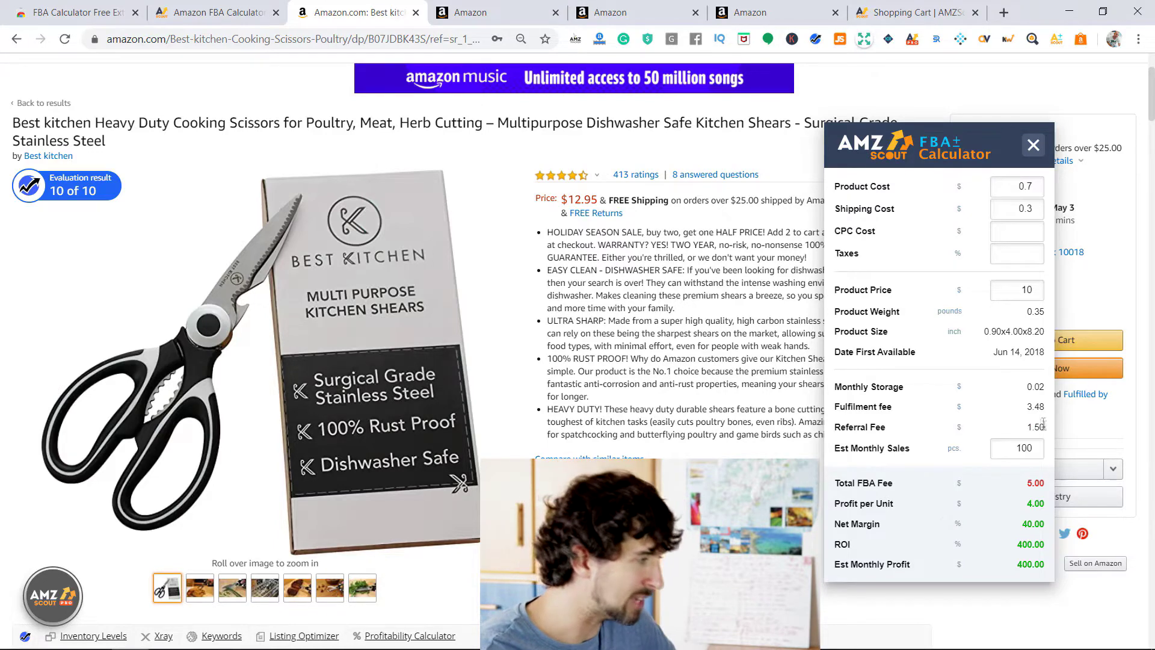
double_click(1034, 386)
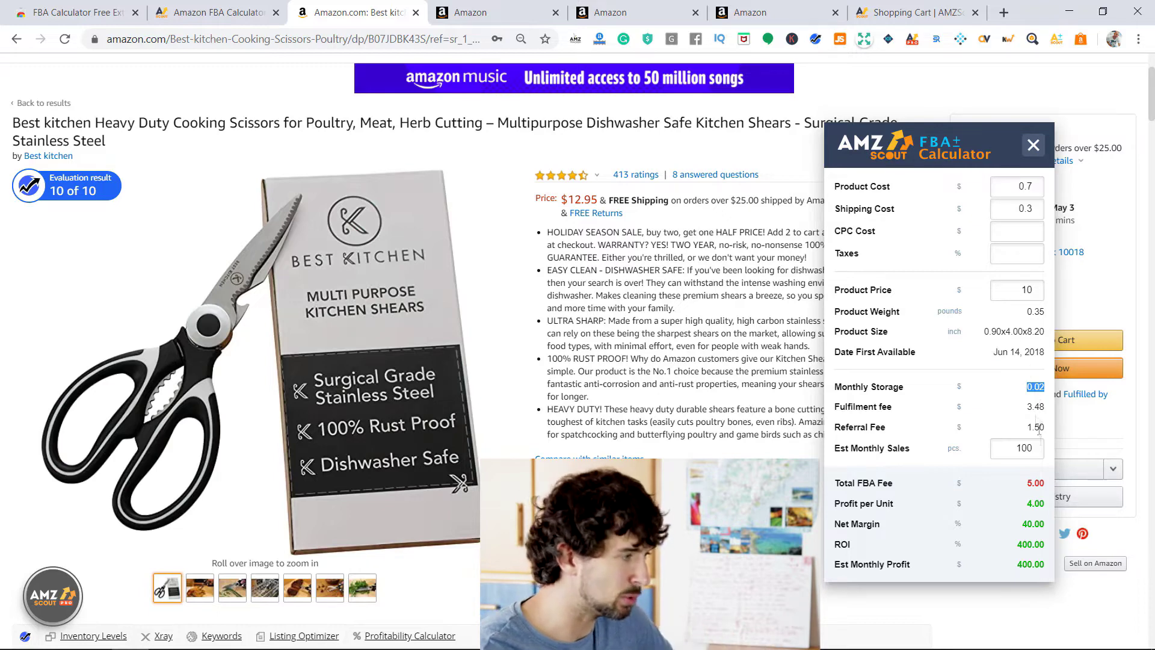
double_click(1043, 481)
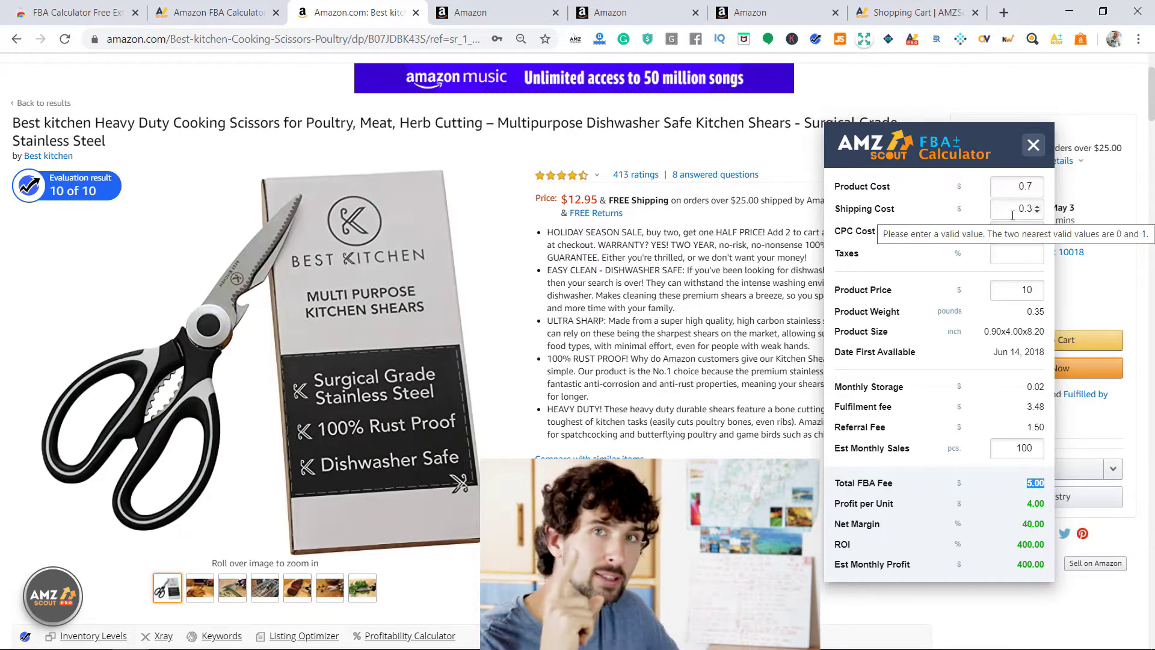
Compare the product price with the profit per unit, and examine the estimated monthly profit and ROI
click(1025, 290)
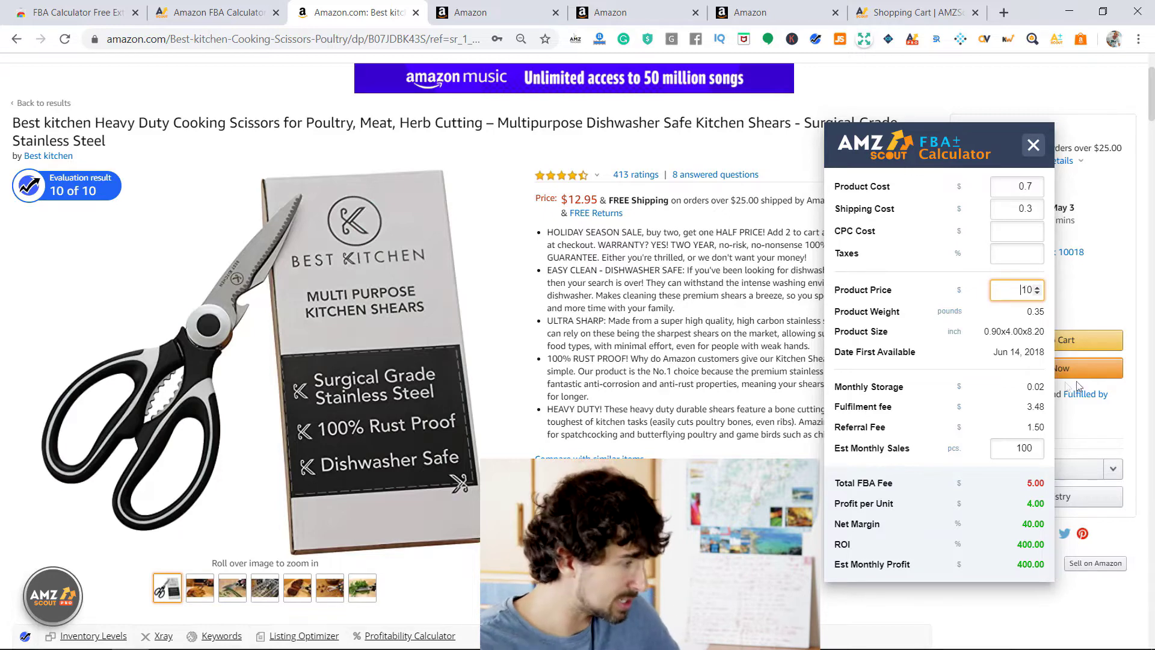
click(1029, 507)
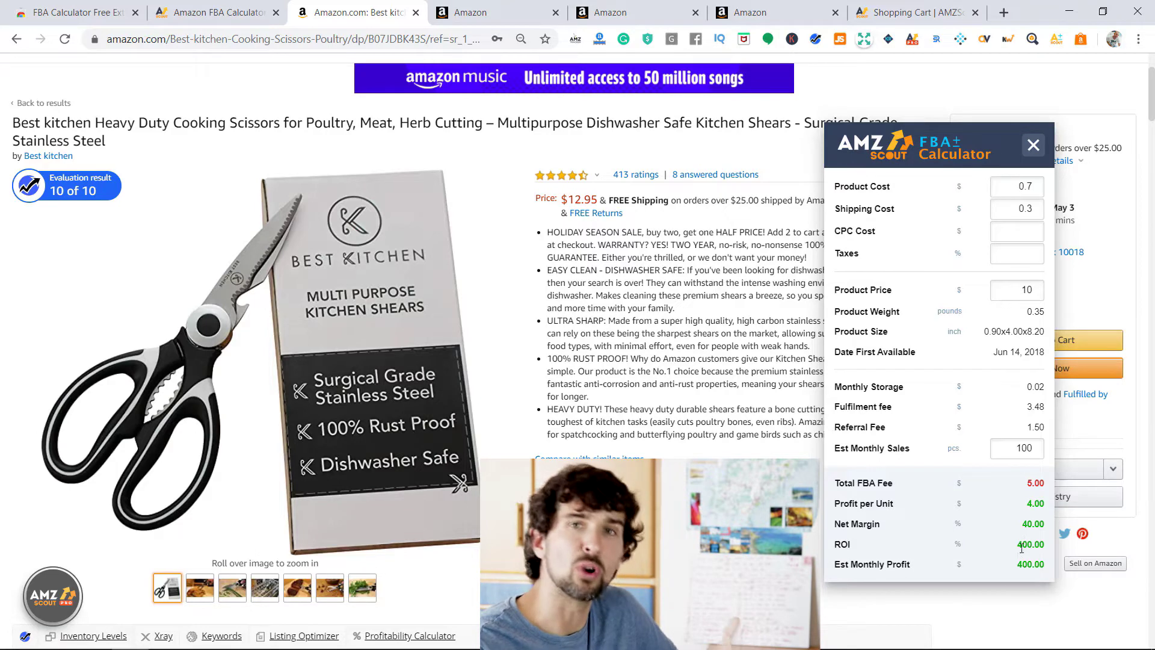
drag(845, 566, 930, 566)
click(1019, 570)
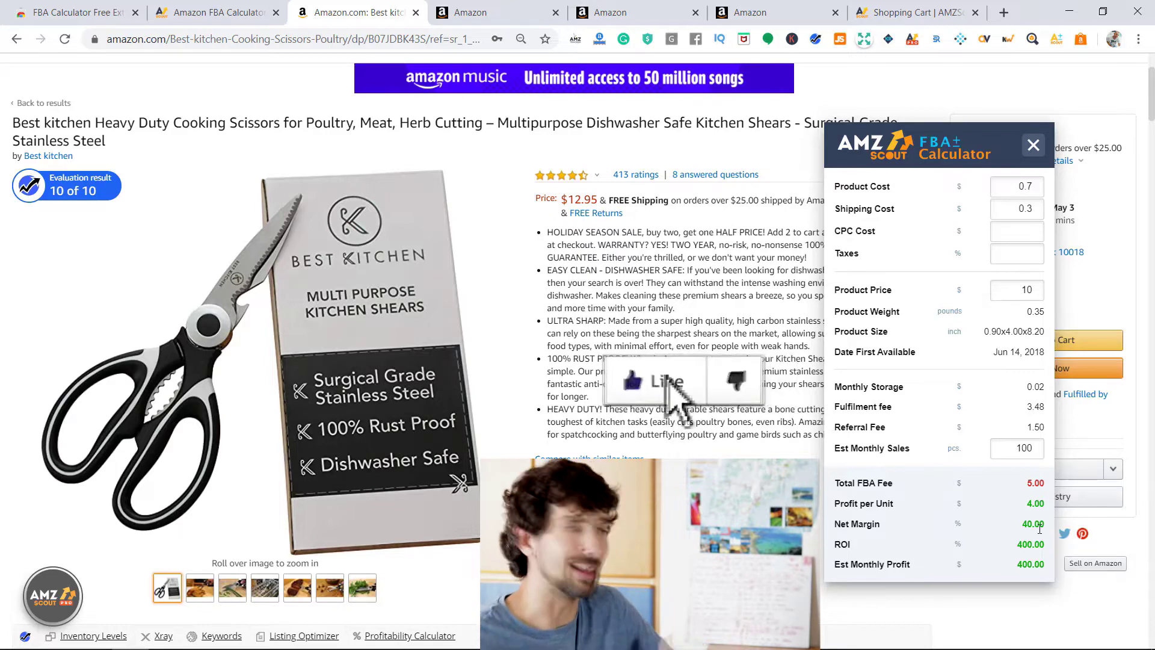
double_click(1021, 548)
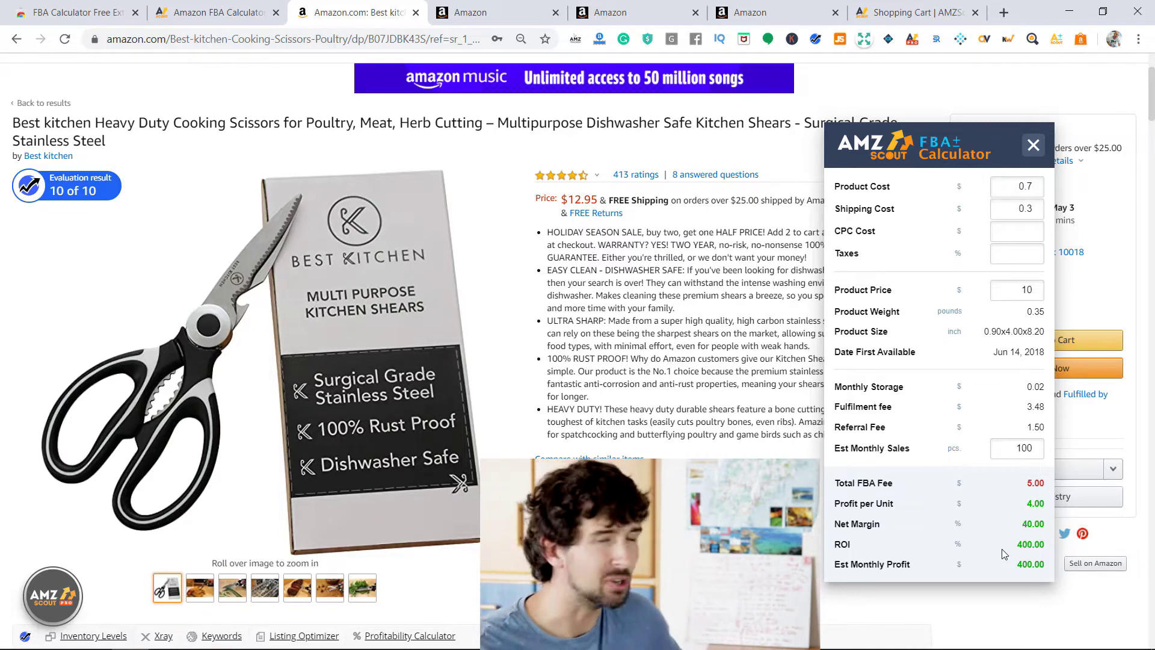
double_click(1017, 545)
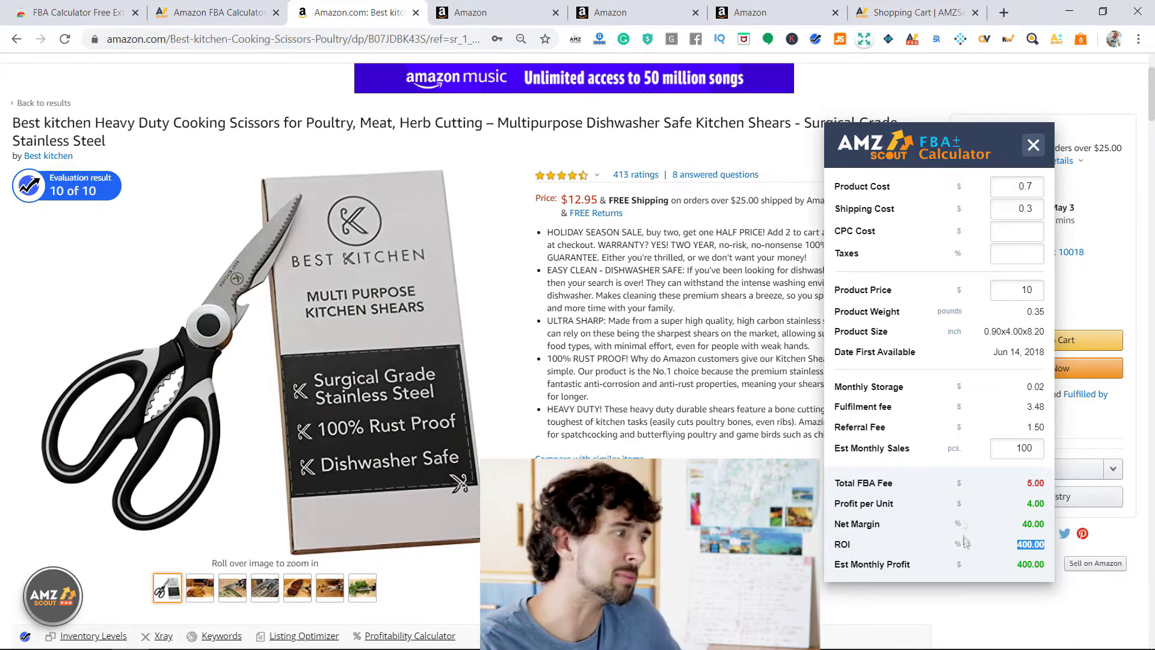
Set the calculator's CPC cost to $100 and check the recalculated ROI
click(999, 231)
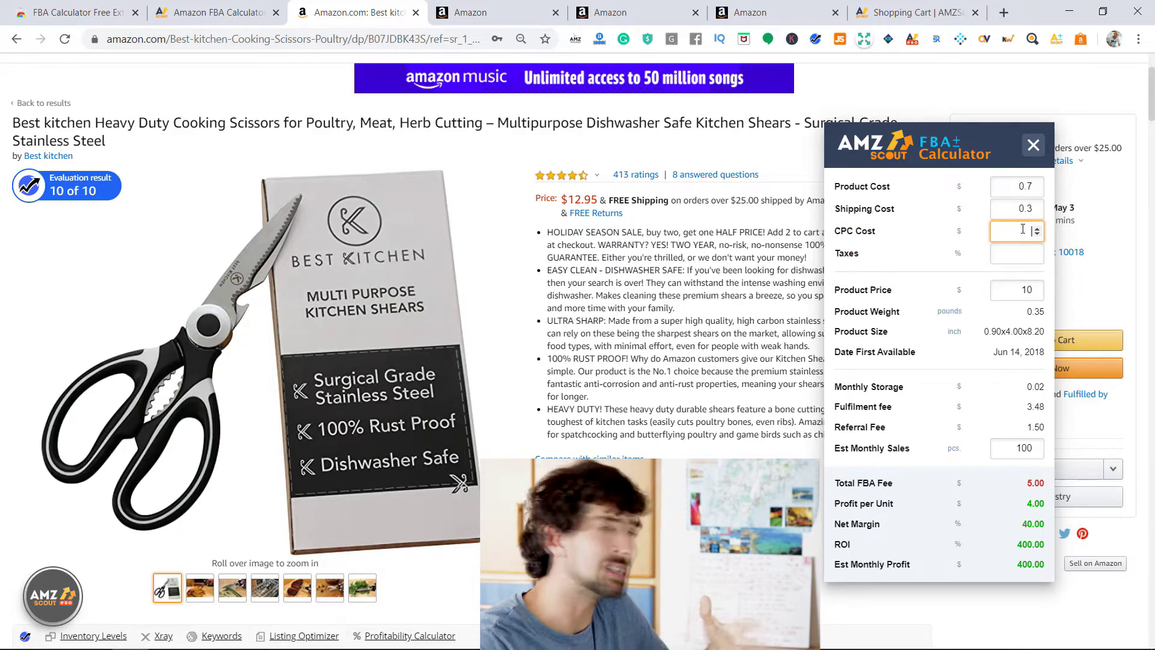
double_click(960, 252)
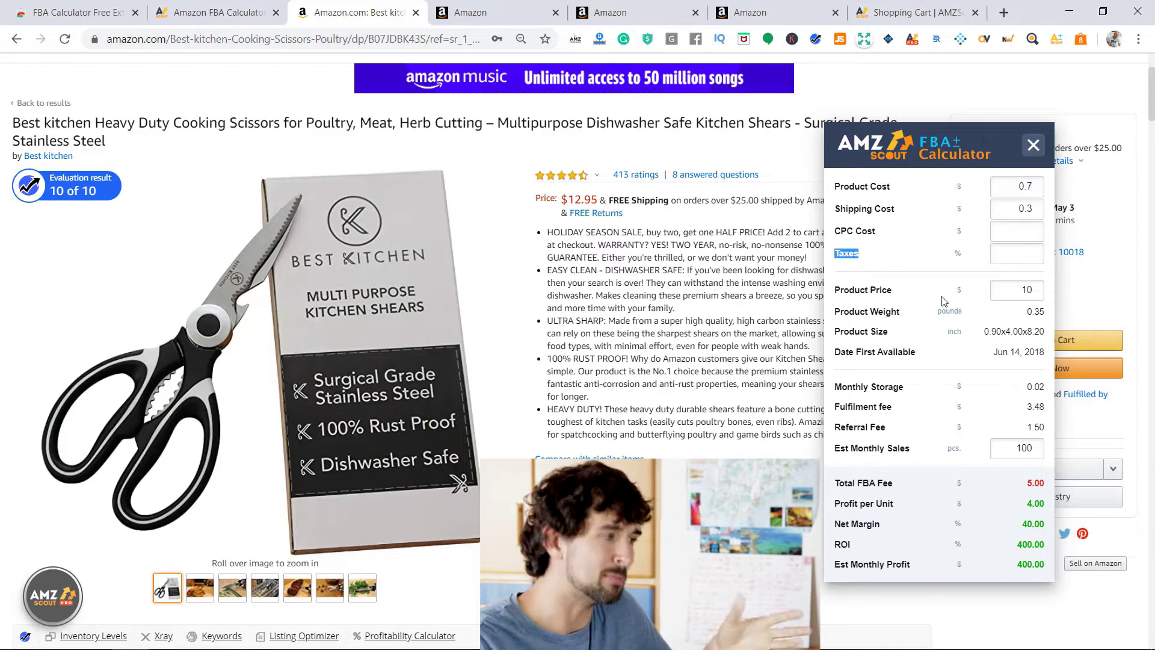
click(1021, 225)
click(1020, 225)
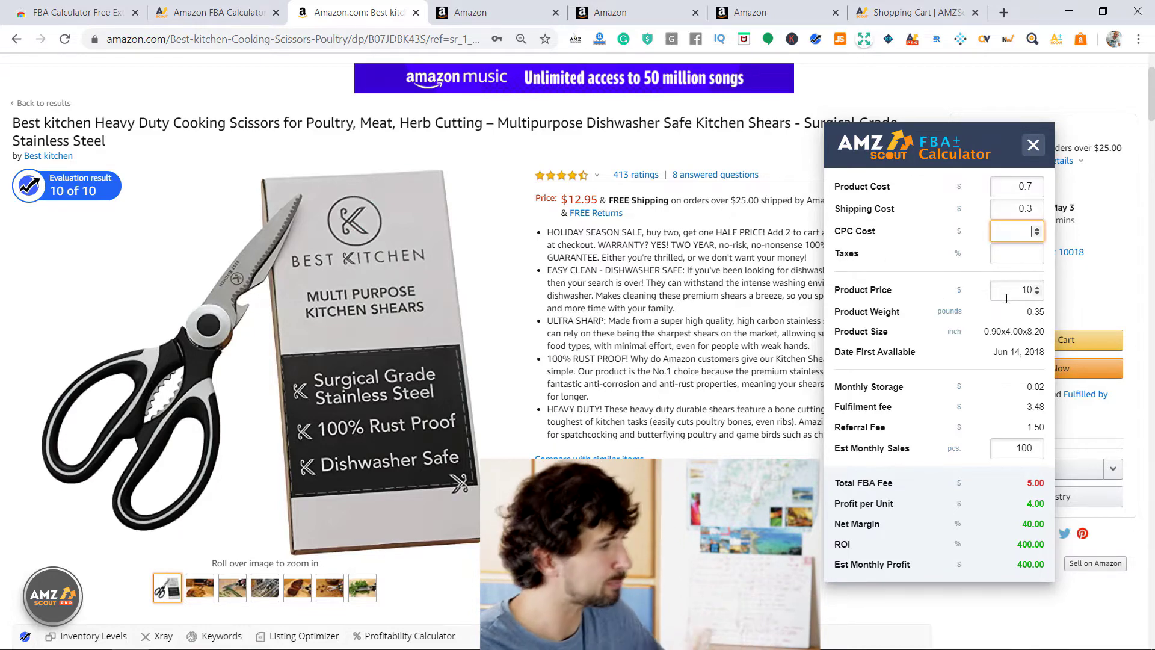
text(1)
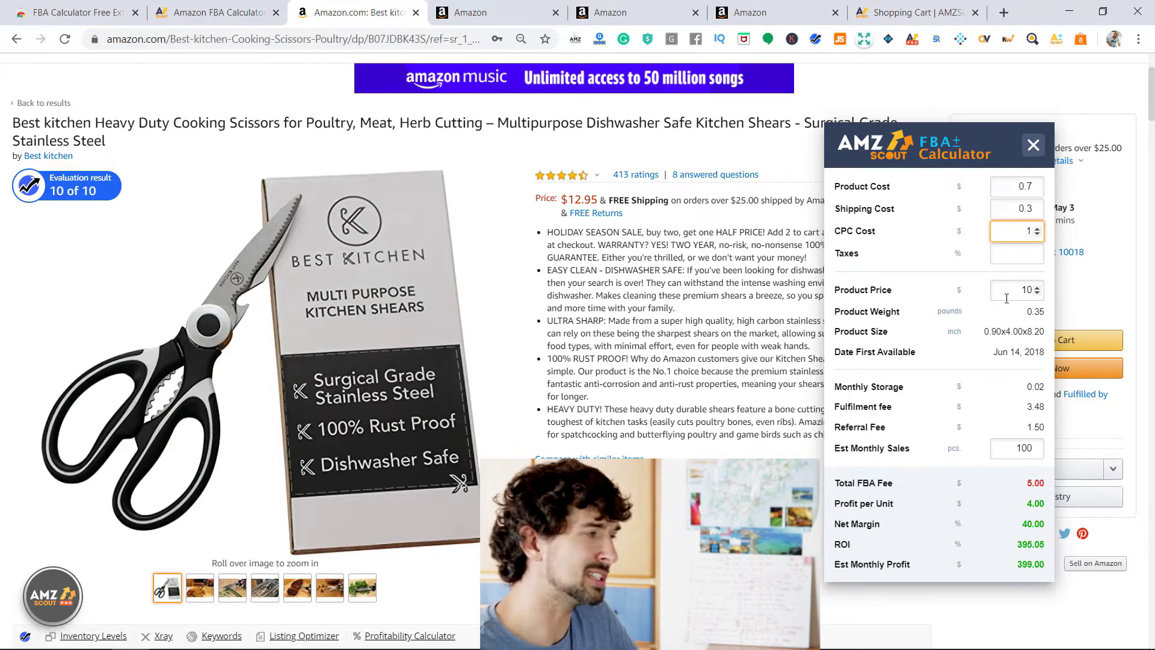
text(00)
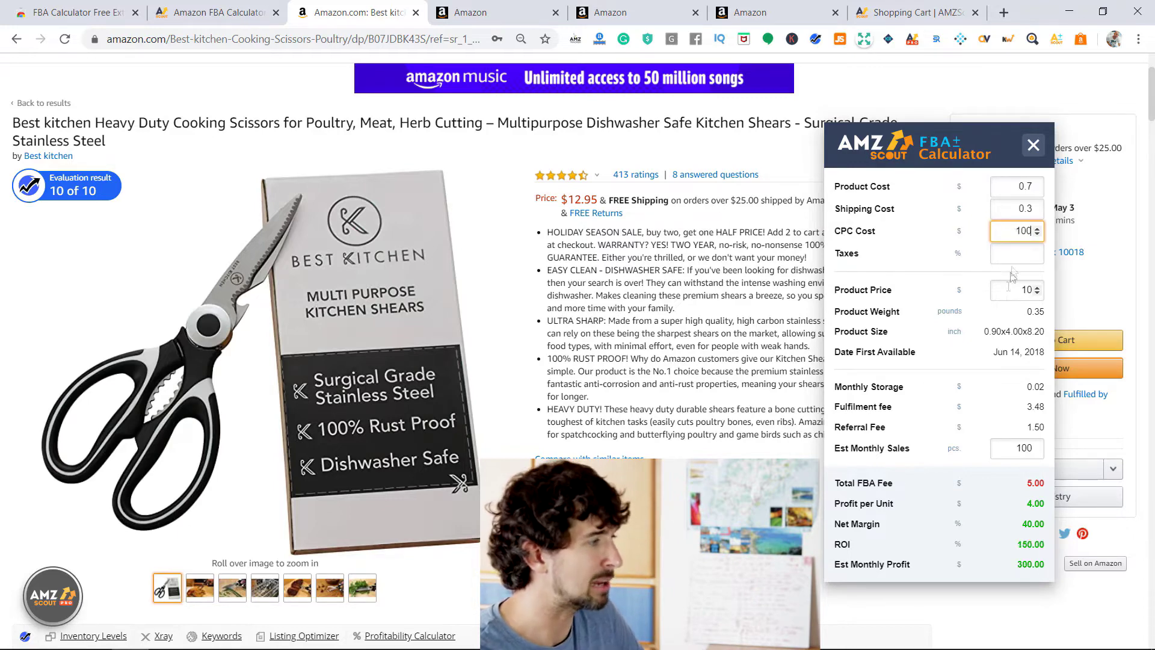
click(983, 234)
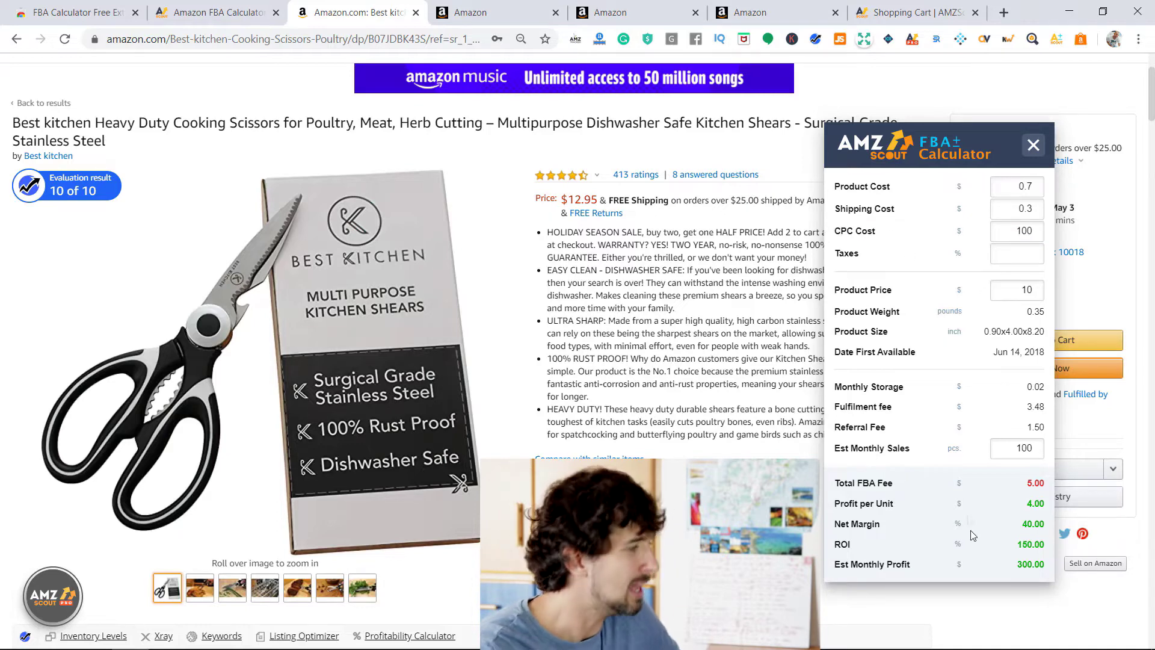
drag(1016, 544, 1045, 546)
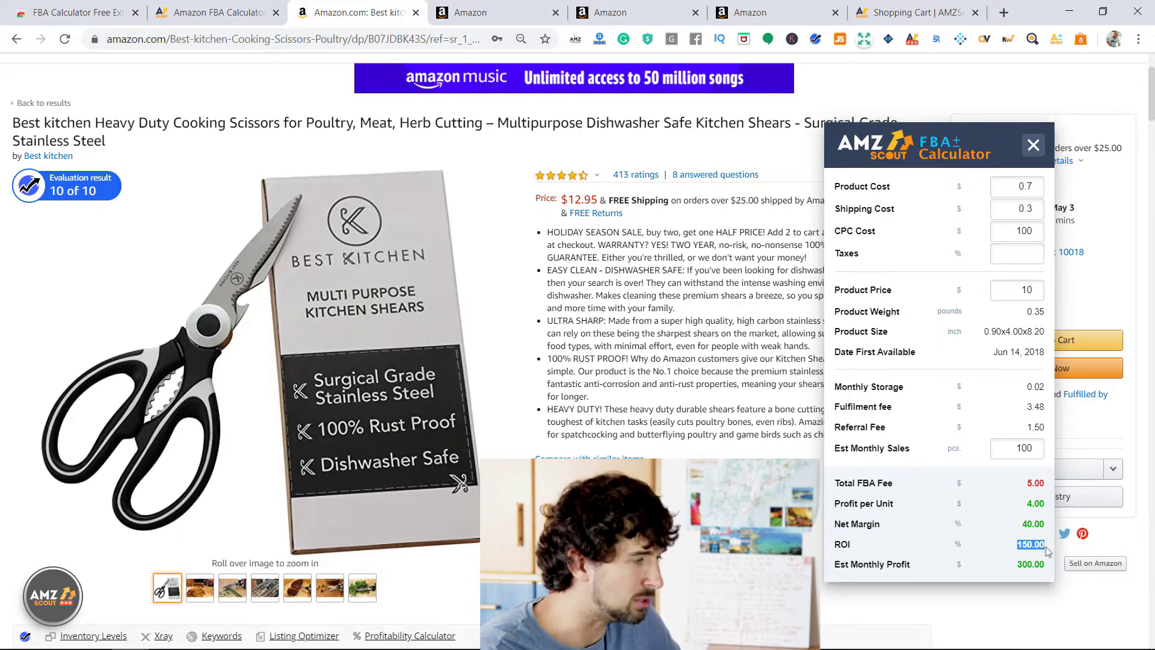
Examine the ROI and estimated monthly profit of the scissors while the taxes entry is still blank
click(938, 551)
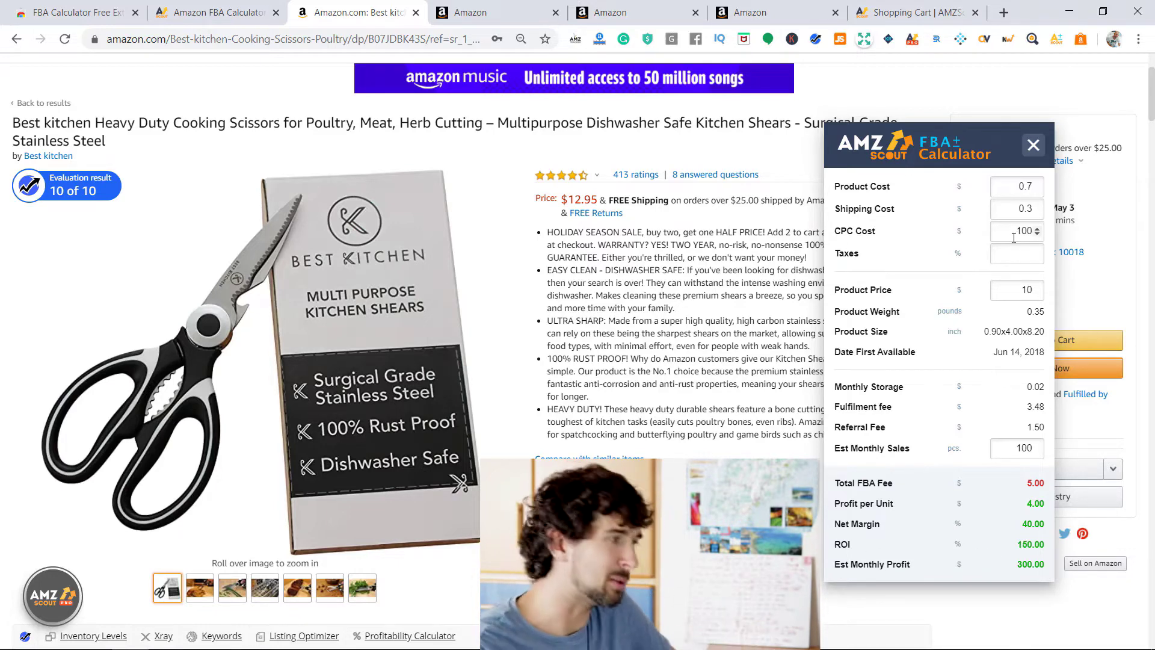
double_click(1037, 564)
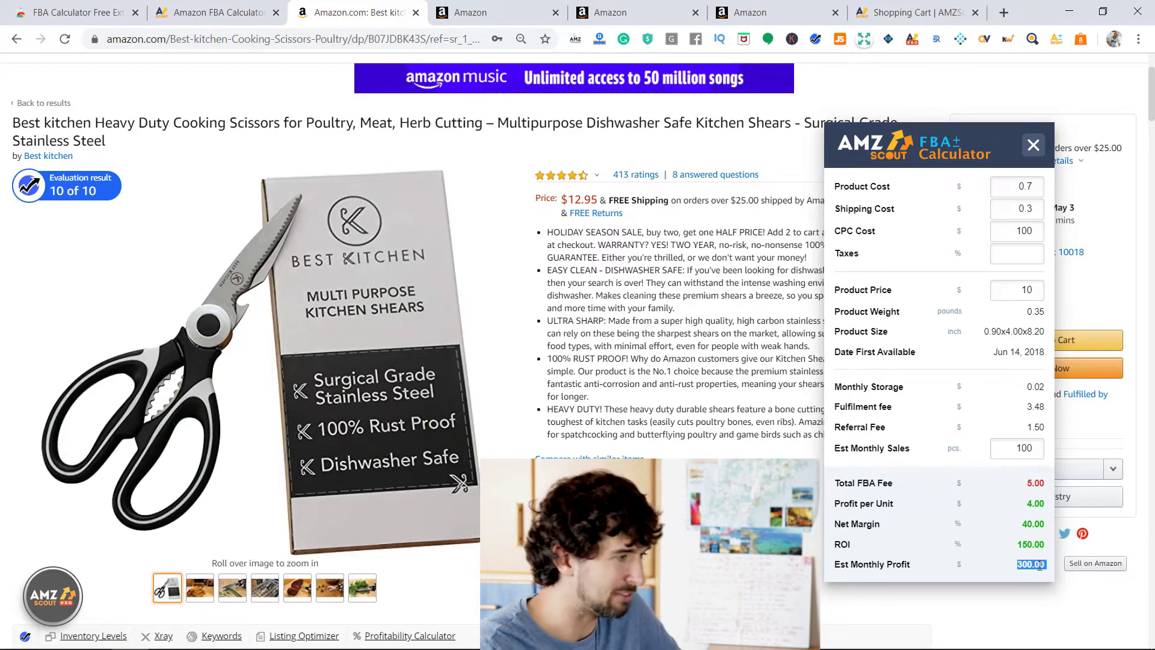
click(1041, 566)
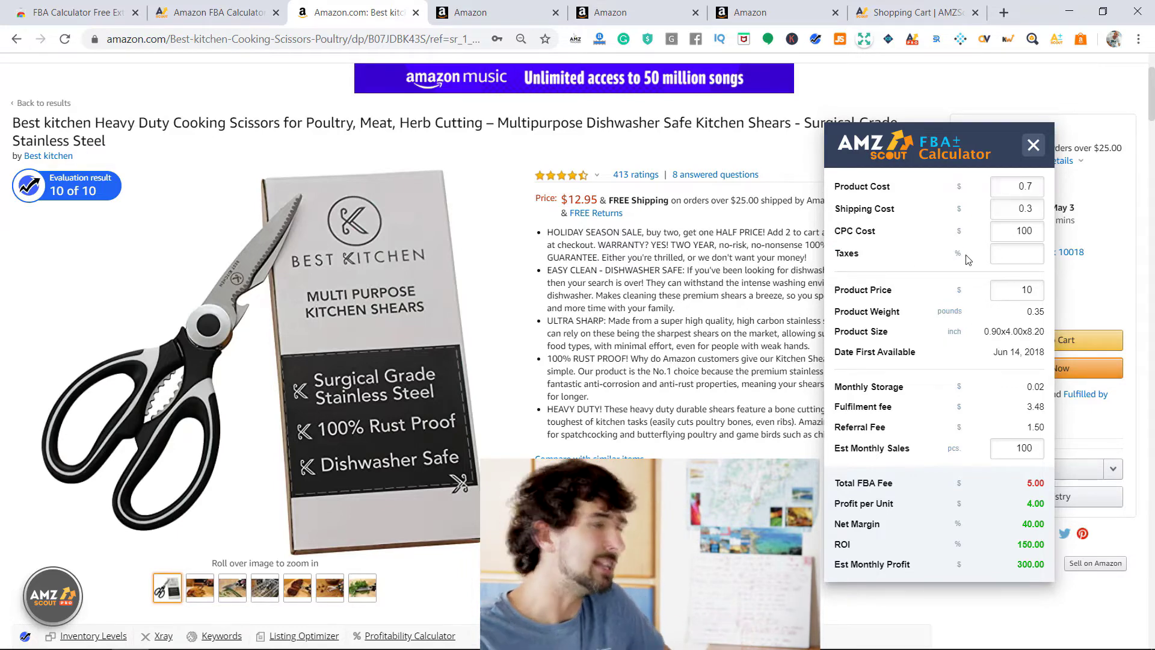
click(1000, 257)
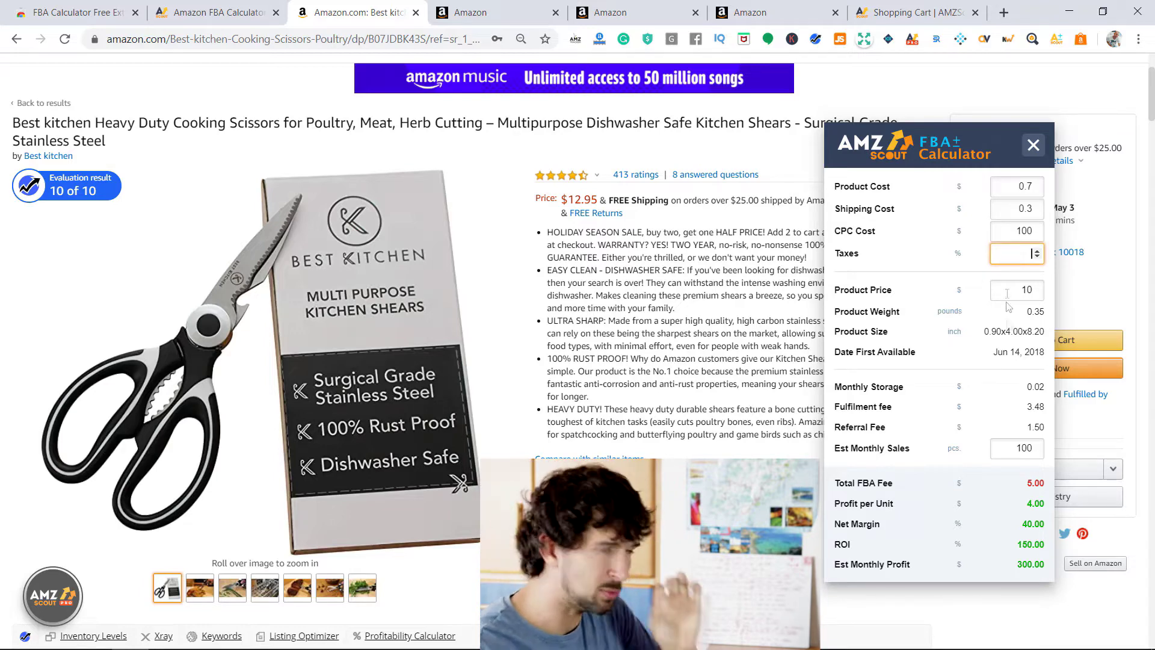
drag(1022, 564, 1036, 564)
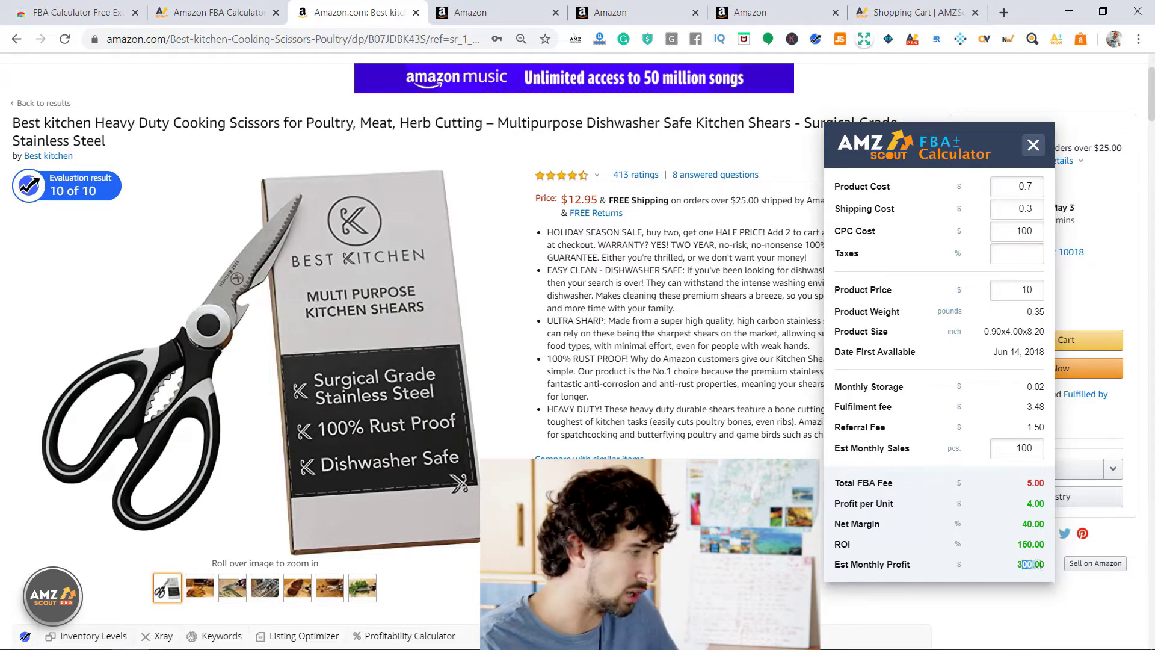
double_click(1029, 565)
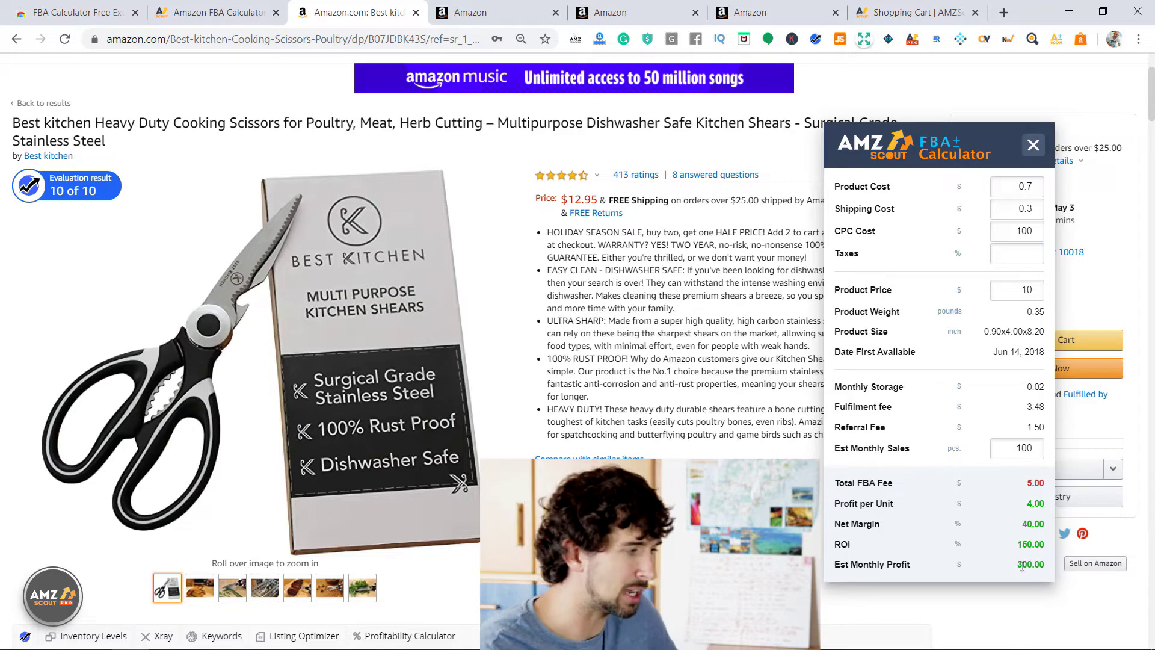
Set the FBA calculator's taxes to 10% and check the recalculated estimated monthly profit
click(1021, 257)
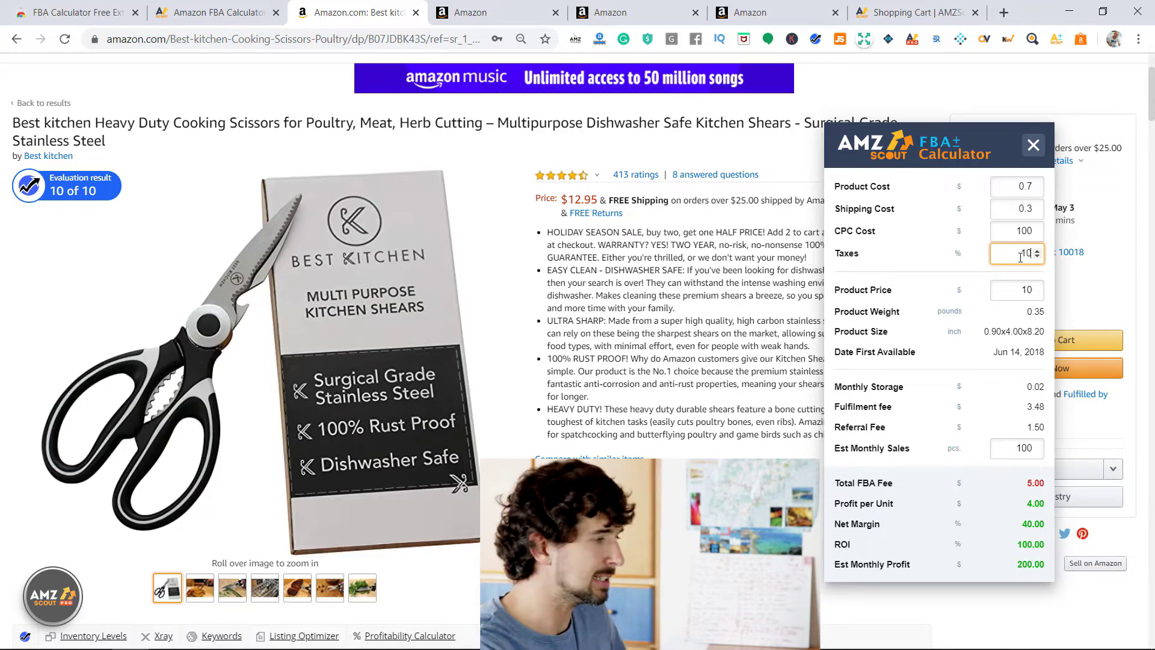
double_click(1030, 563)
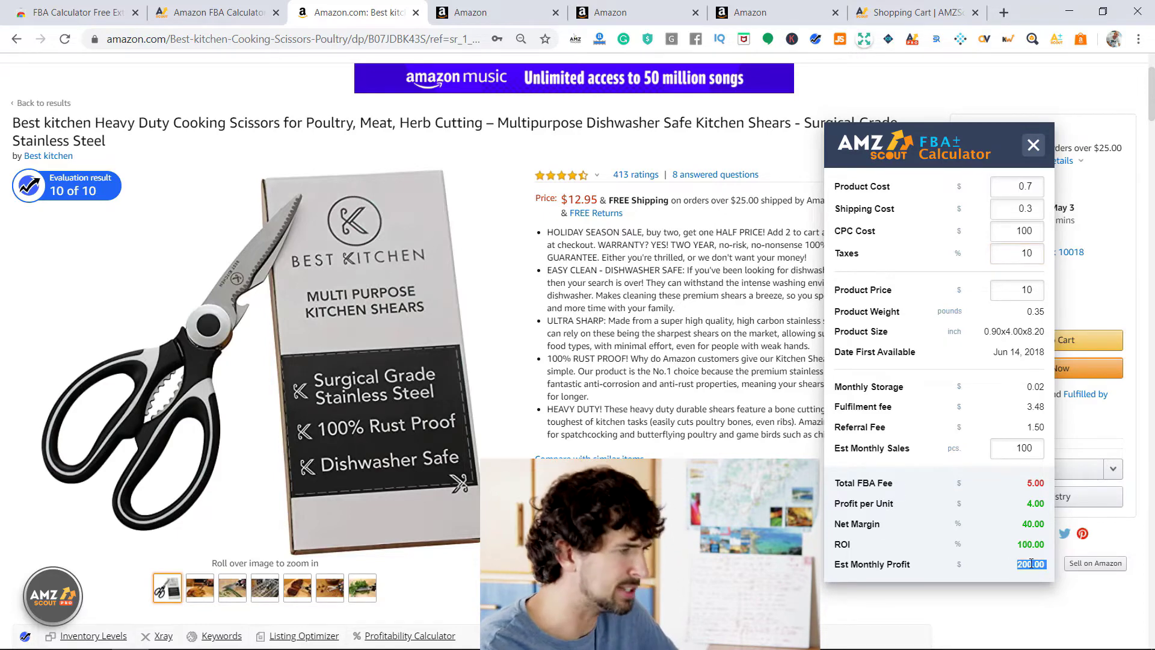
double_click(1027, 567)
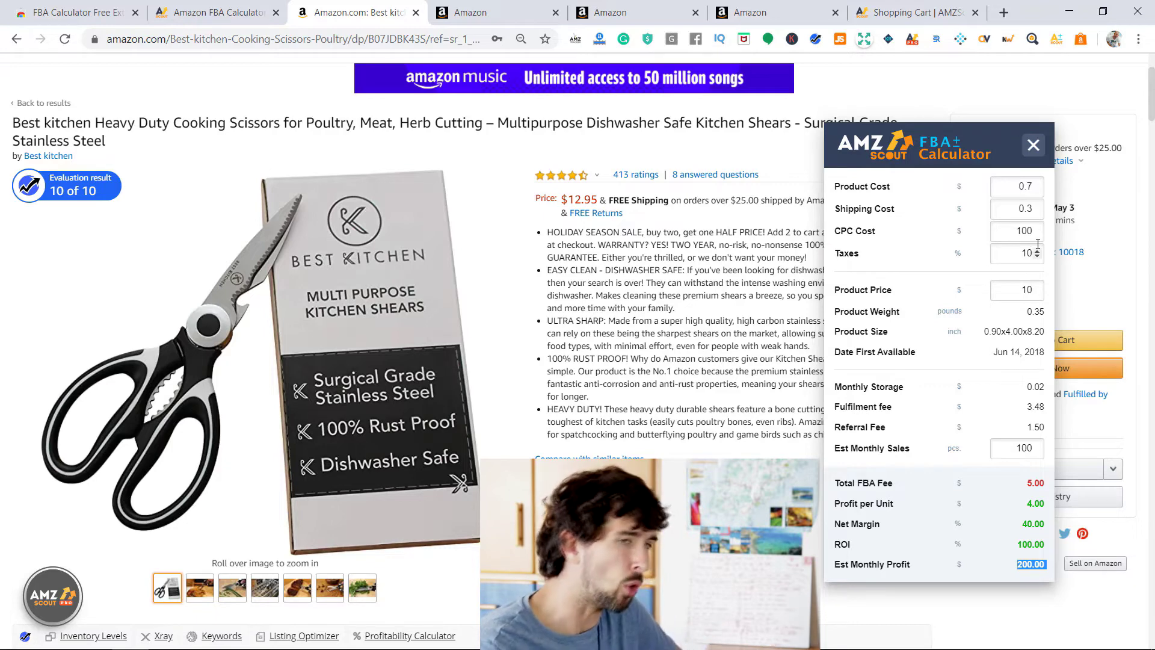
click(1014, 251)
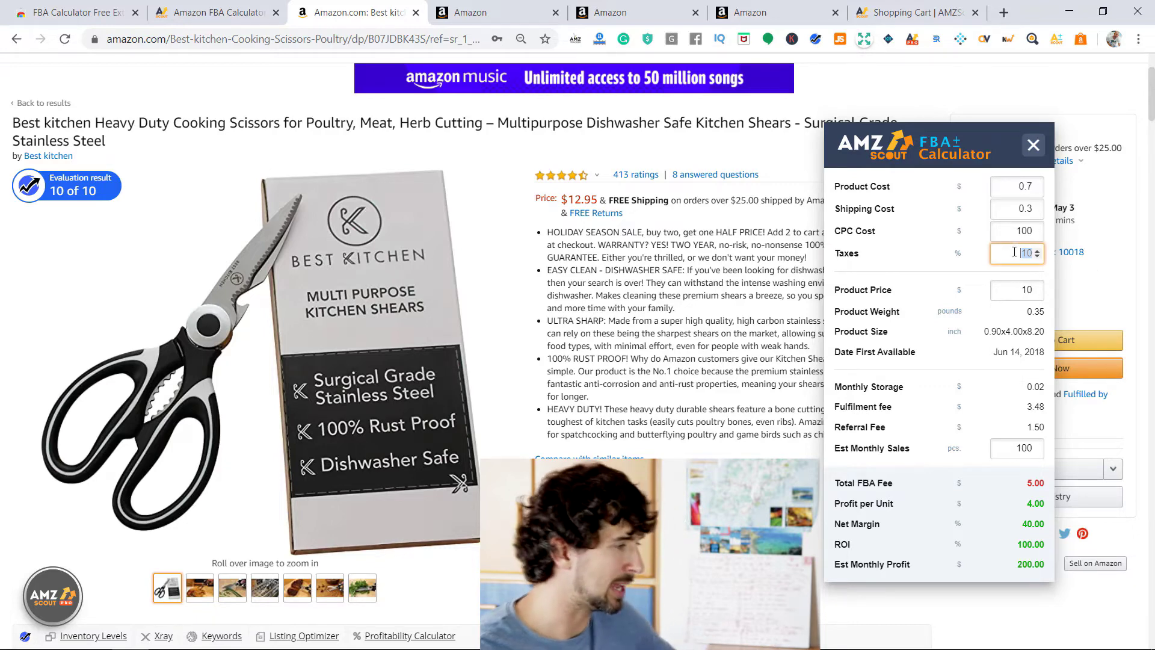
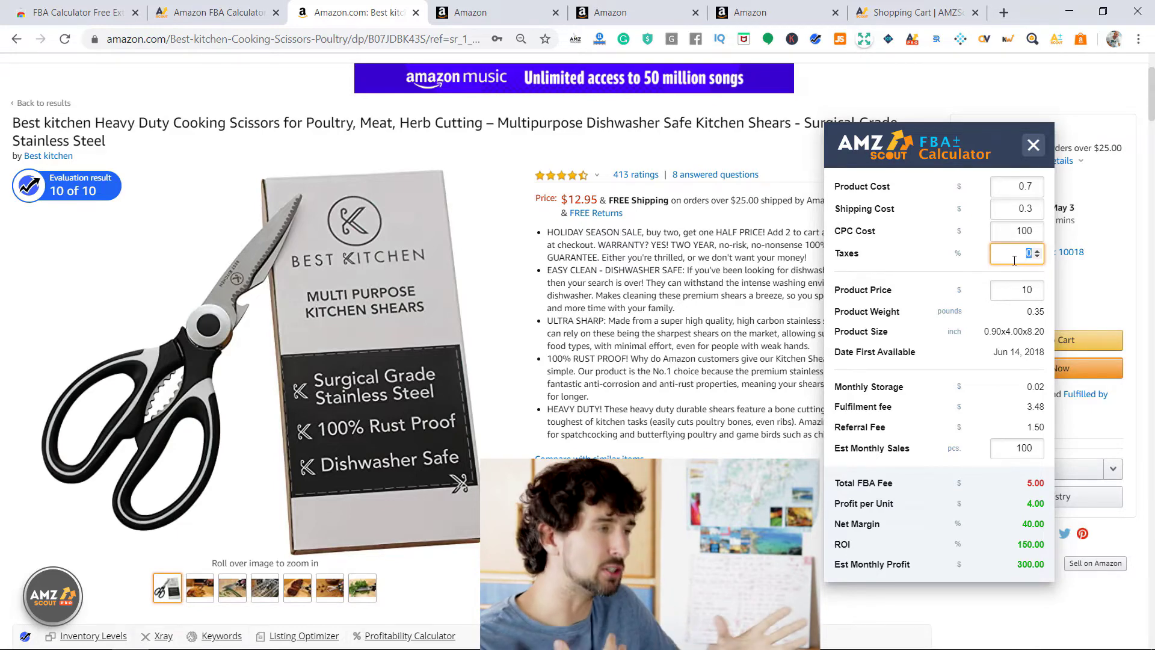
text(1)
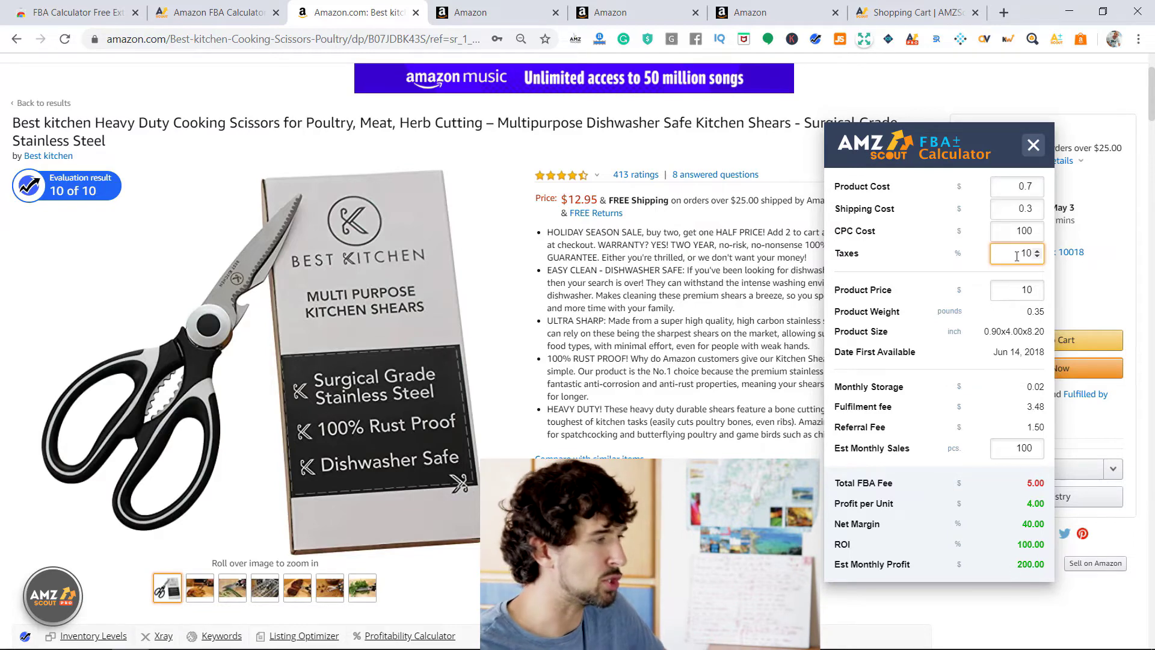
Search the web for "calculator" in a new browser tab, and return to the scissors listing to review its cost entries
click(1003, 12)
text(calculator)
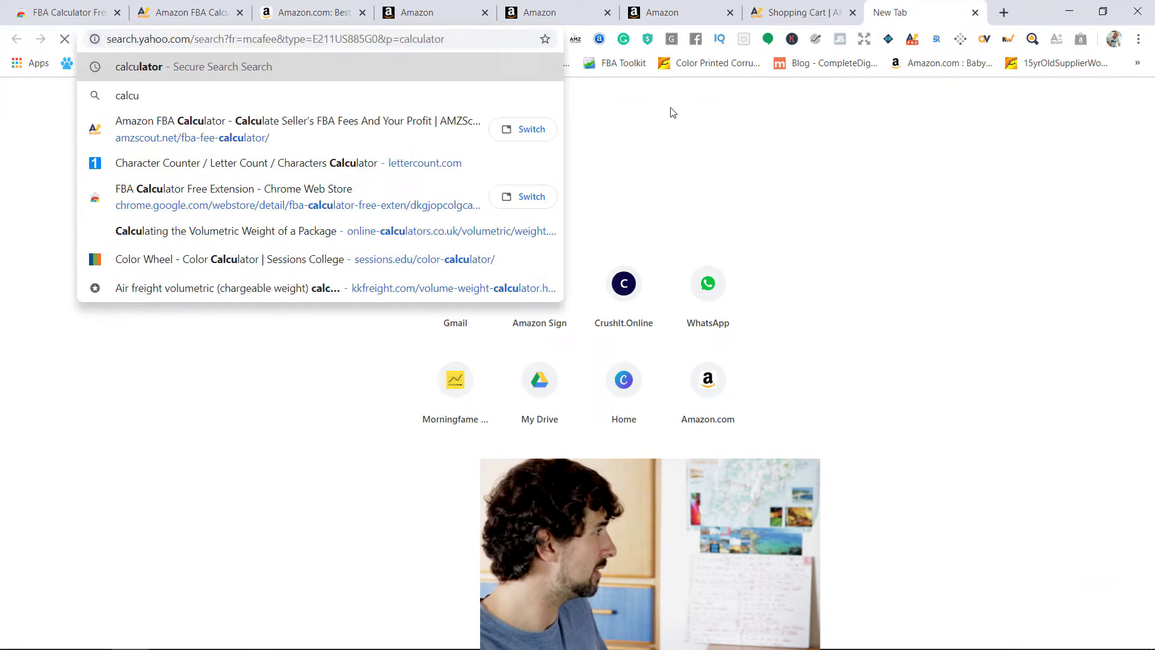
key(Return)
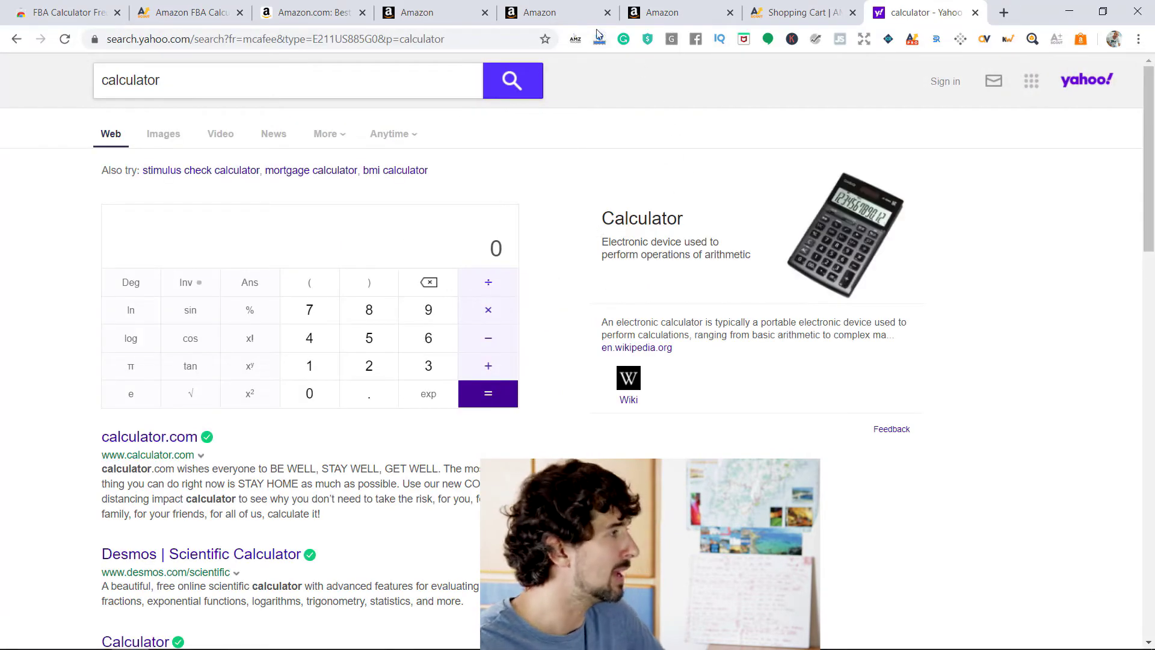
key(ctrl+shift+Tab)
key(ctrl+shift+Tab)
key(ctrl+shift+Tab)
key(ctrl+shift+Tab)
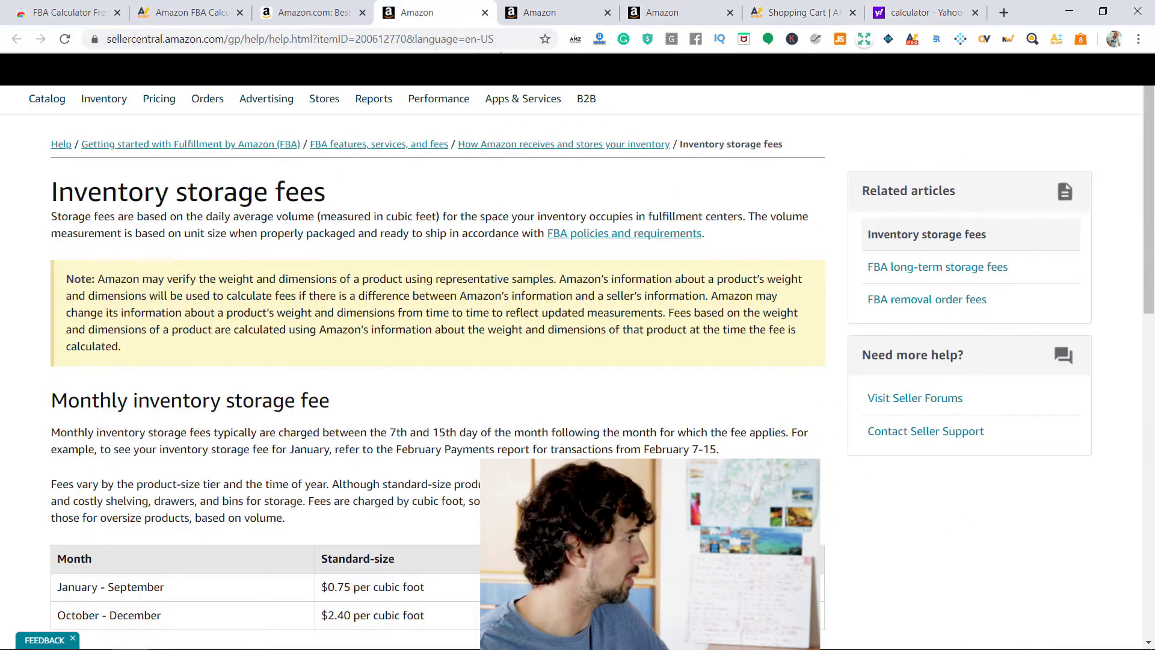
key(ctrl+shift+Tab)
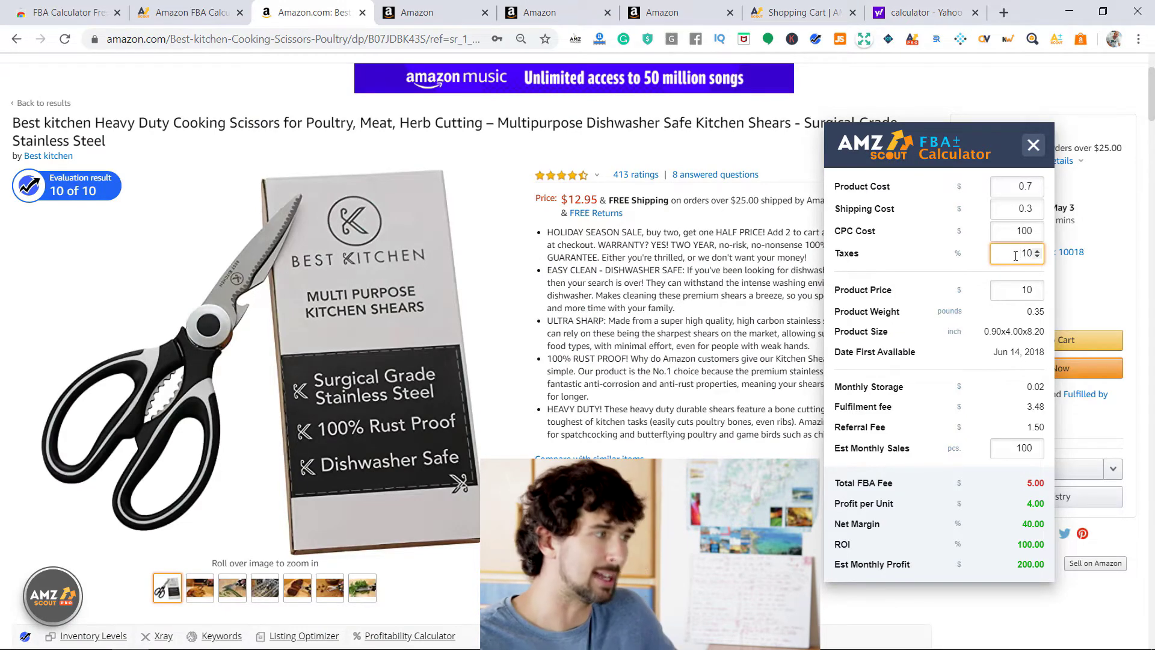
Multiply the product price of 10 by 100 monthly sales on the web calculator
click(918, 5)
click(324, 369)
click(319, 391)
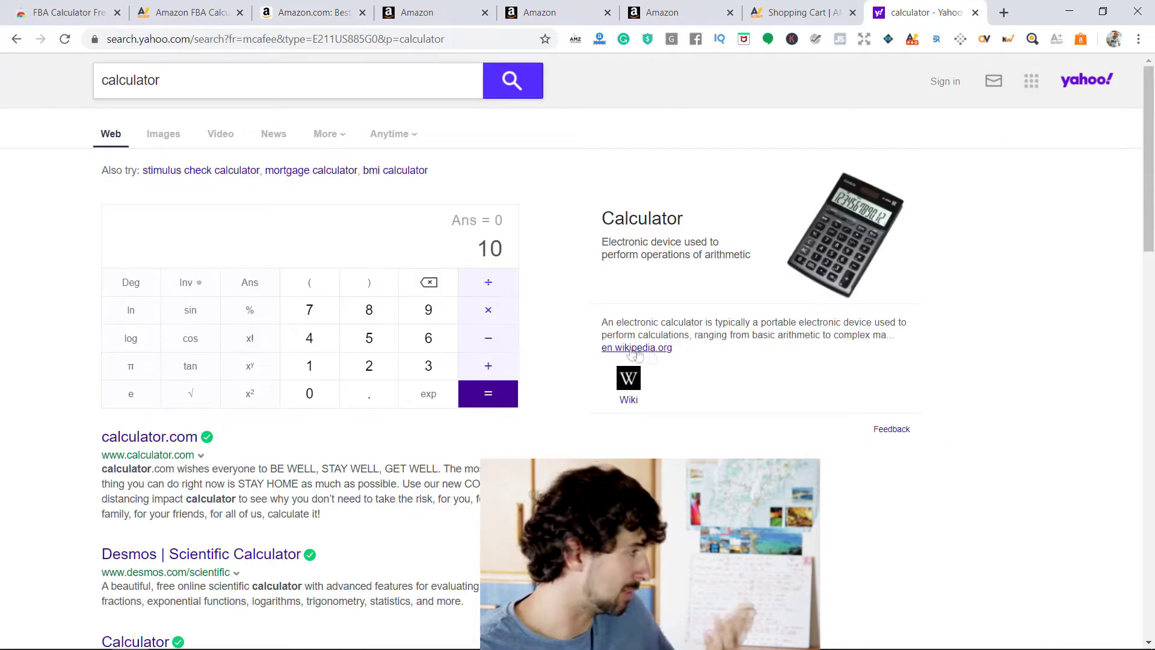
click(497, 317)
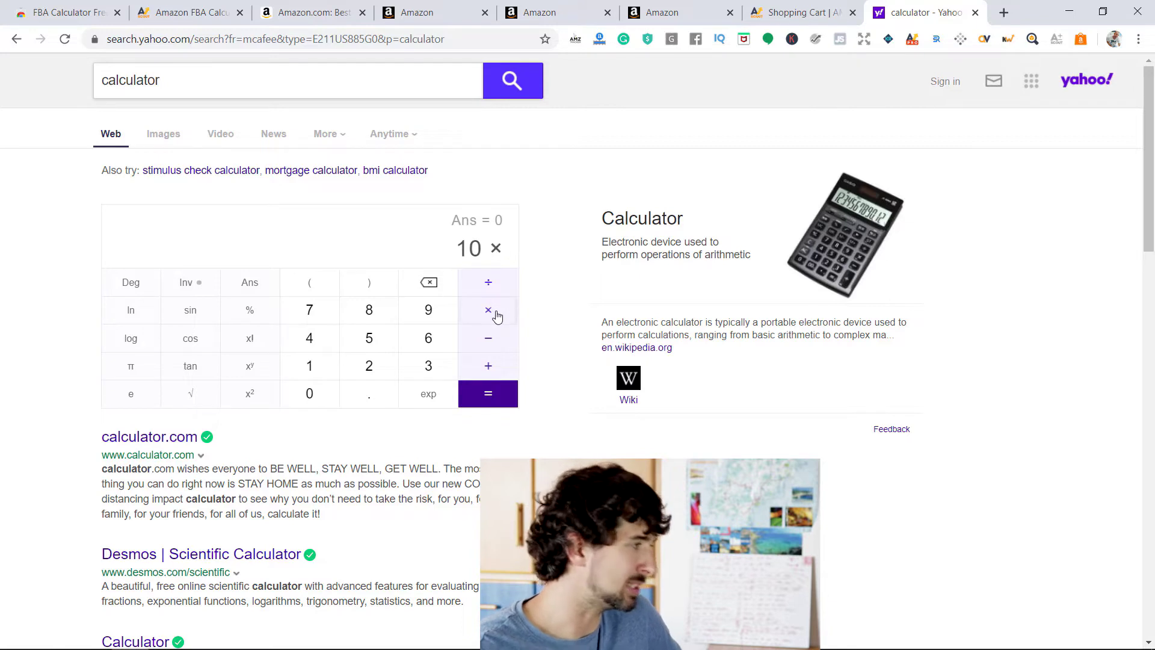
click(325, 369)
double_click(309, 394)
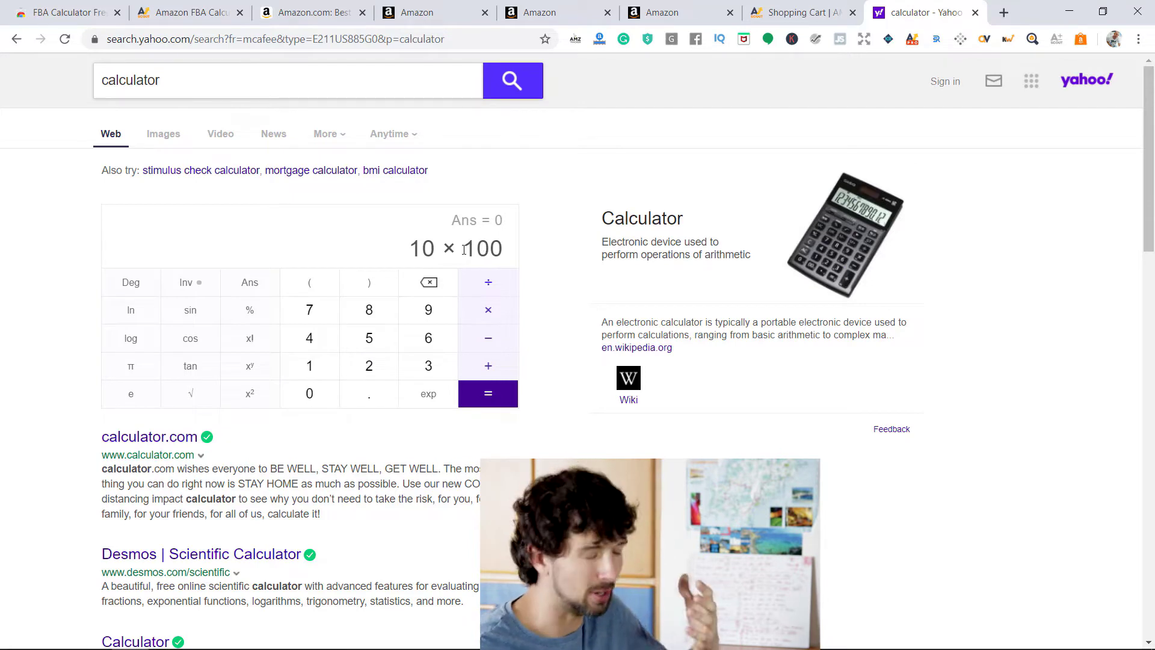
click(510, 398)
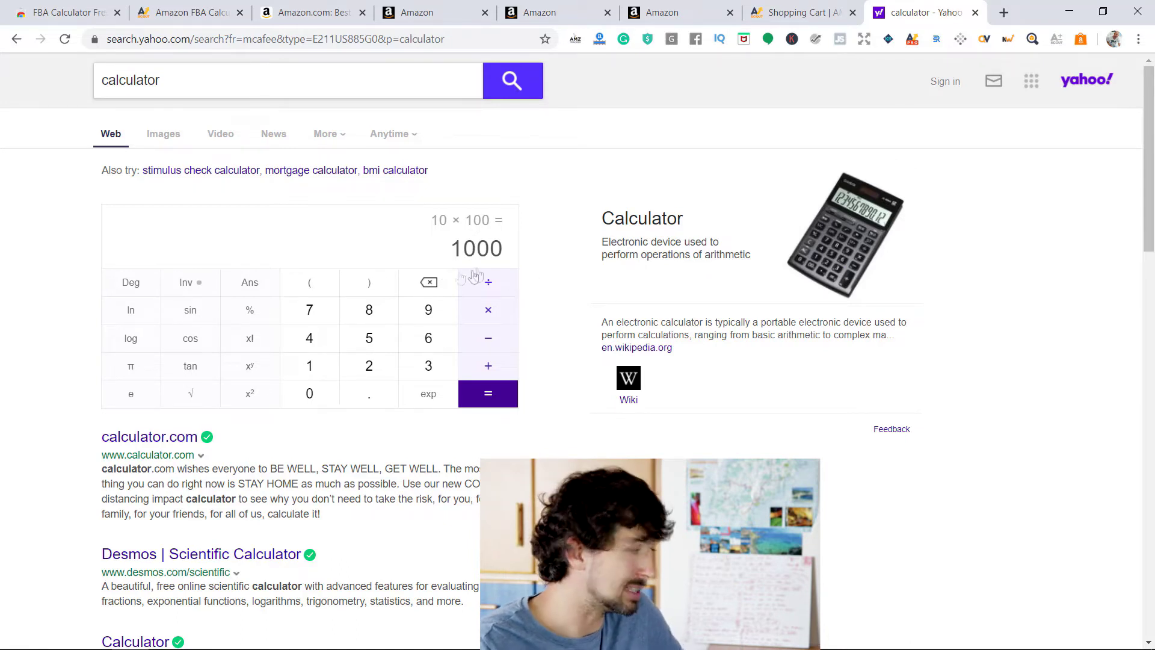
triple_click(478, 249)
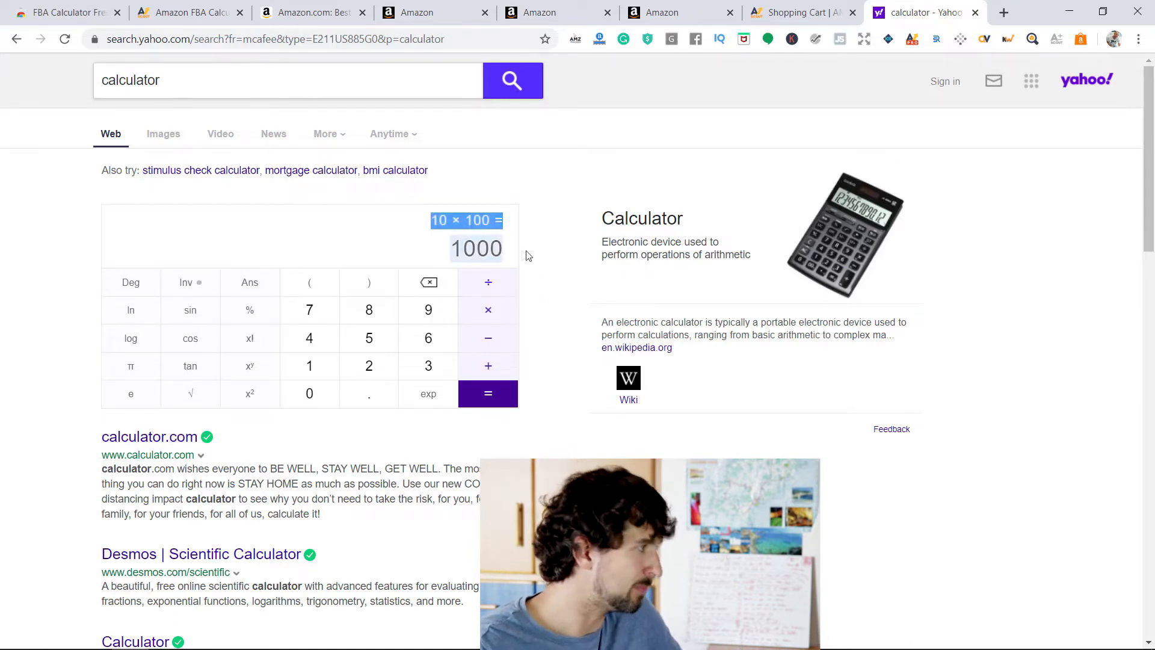
Subtract 100 from the monthly revenue on the web calculator and check the remainder
click(490, 339)
click(308, 368)
click(309, 393)
click(309, 394)
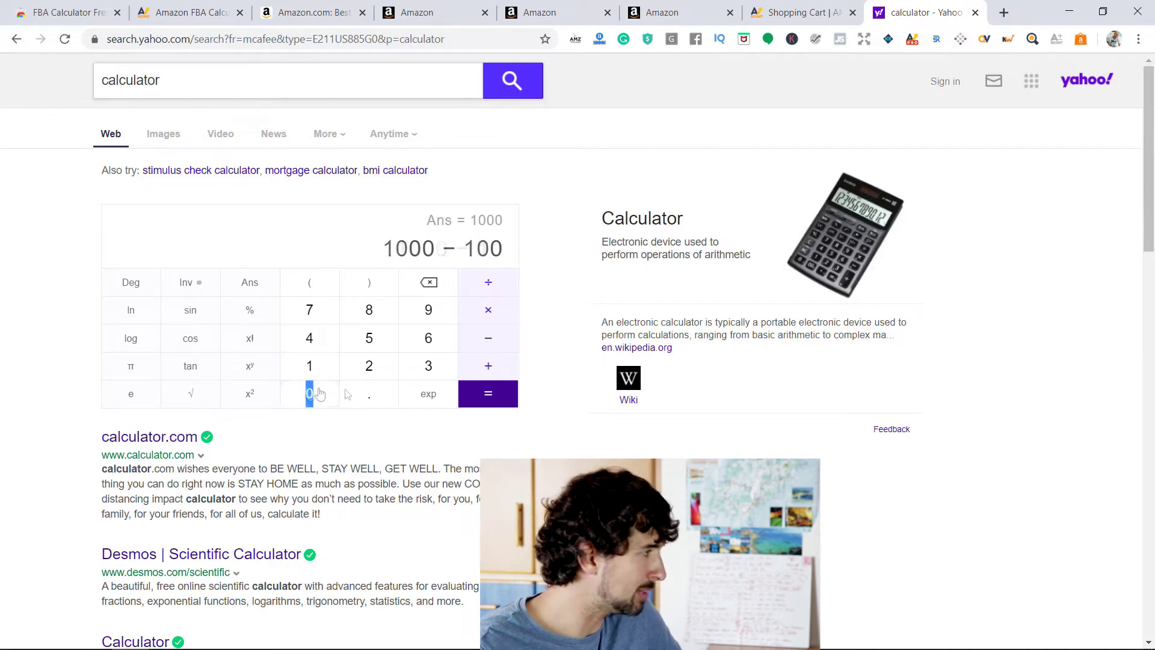
click(495, 397)
double_click(479, 246)
click(541, 251)
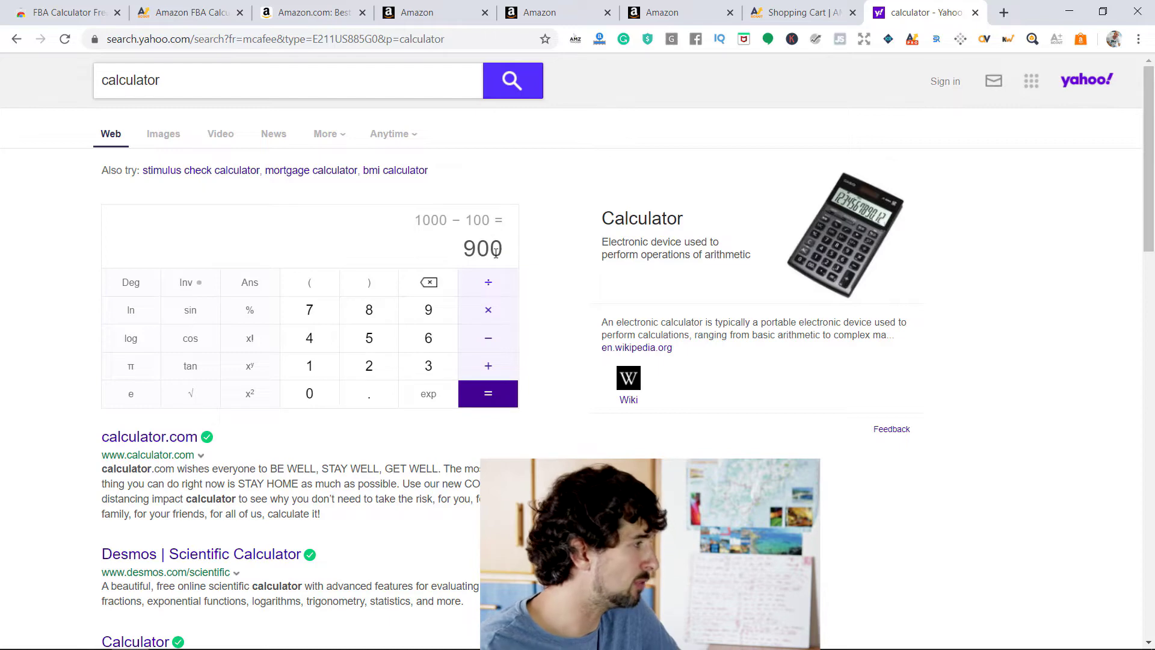
double_click(496, 252)
click(575, 242)
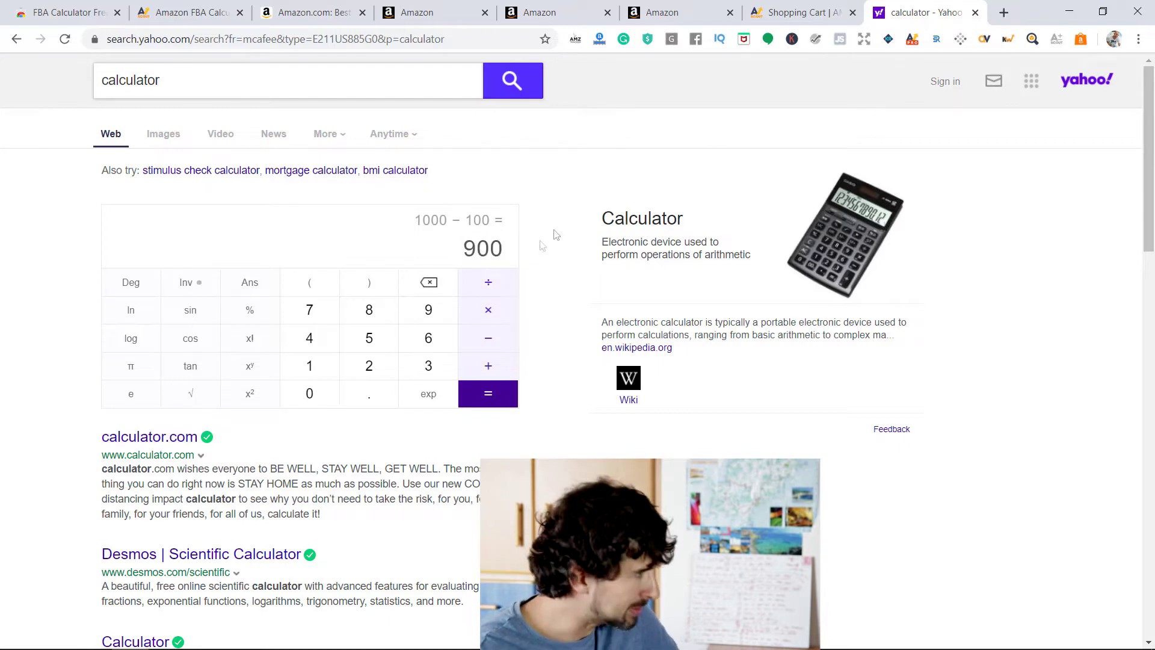
Check the cost entries on the scissors listing and subtract another 100 from the running total on the web calculator
click(800, 12)
click(307, 12)
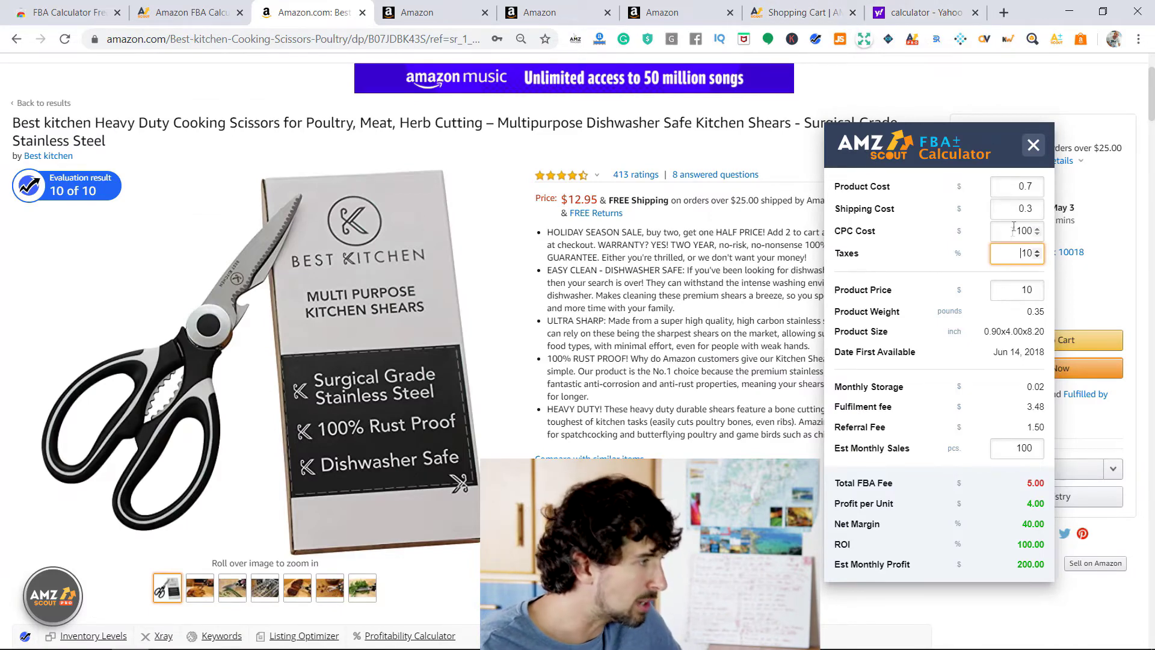
click(900, 20)
click(490, 341)
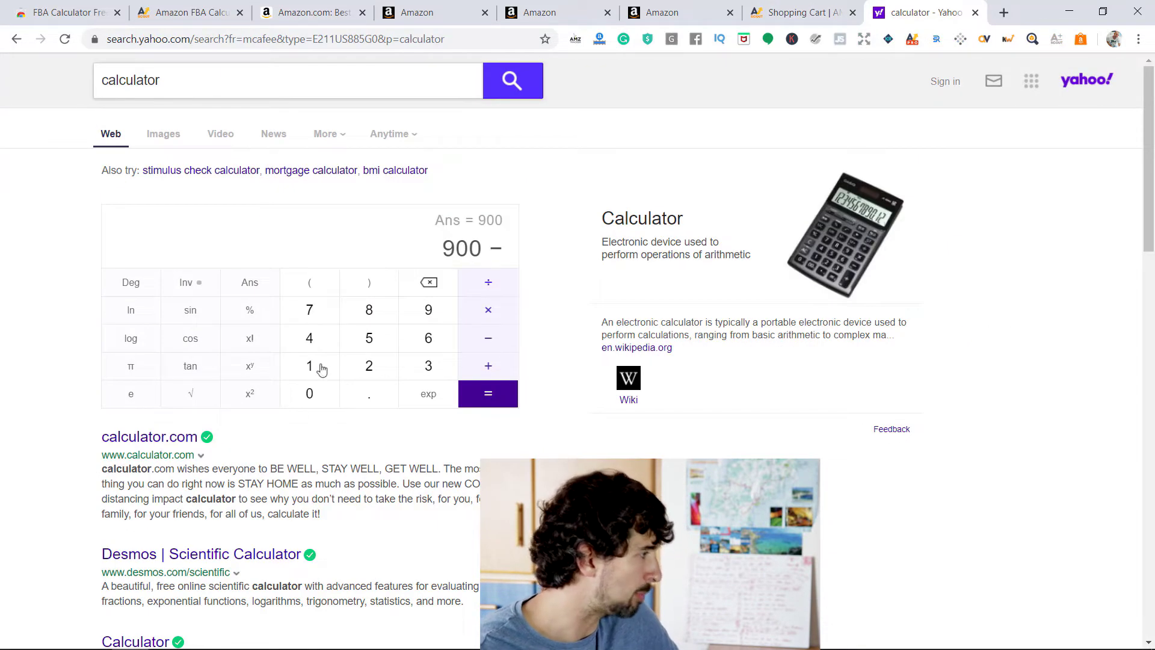
click(319, 368)
click(312, 392)
click(325, 396)
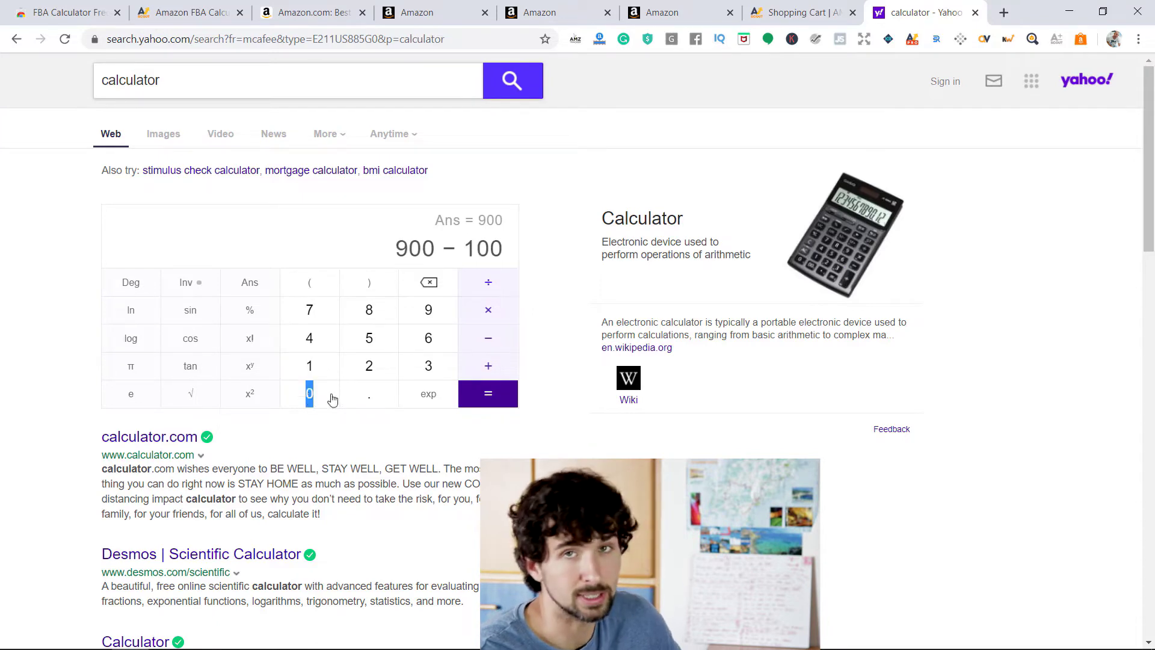
click(488, 397)
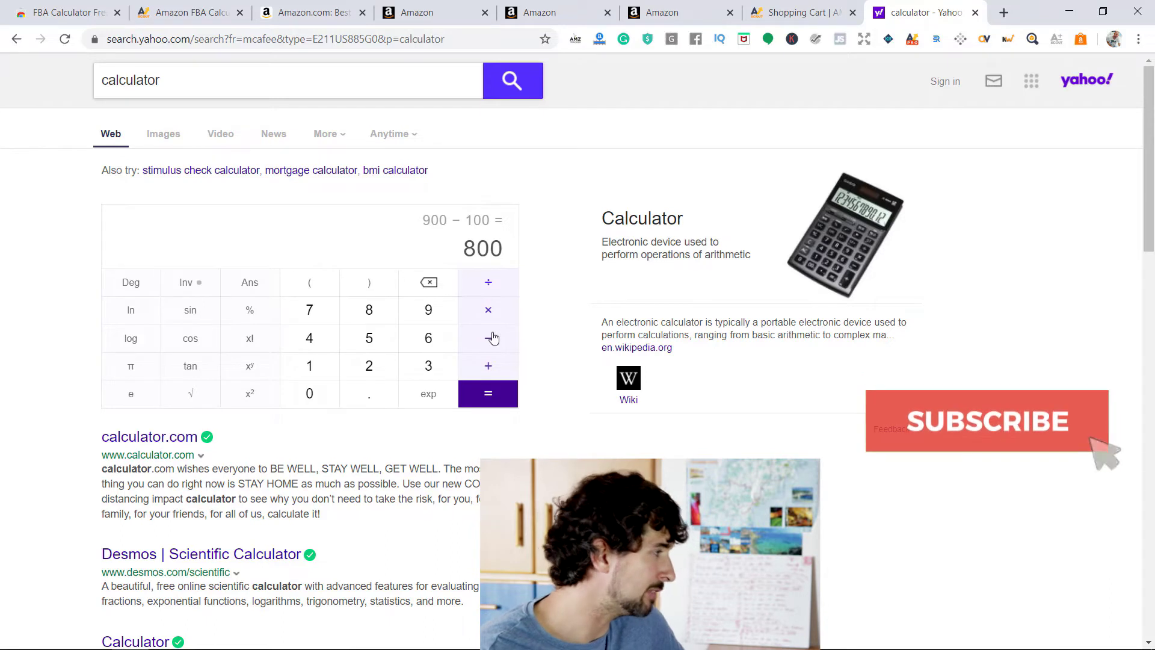
Subtract 500 for the monthly FBA fees from the running total on the web calculator
click(488, 338)
click(369, 338)
click(309, 393)
click(309, 393)
double_click(464, 253)
click(483, 392)
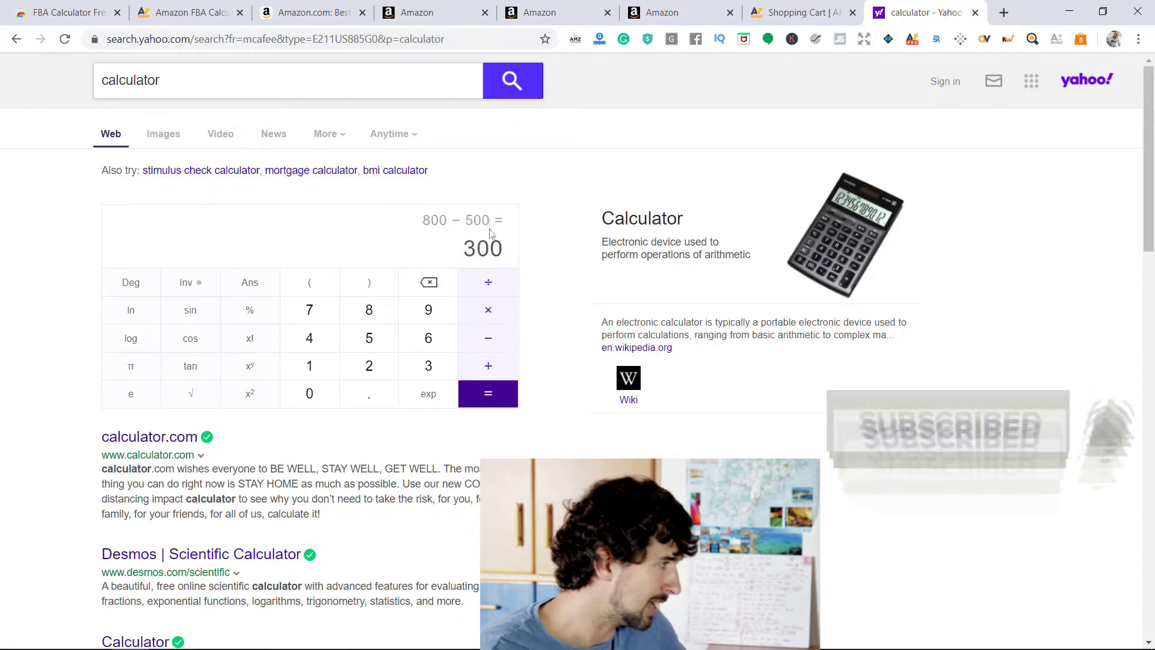
double_click(460, 249)
Subtract one more 100 from what is left after the FBA fees
click(481, 340)
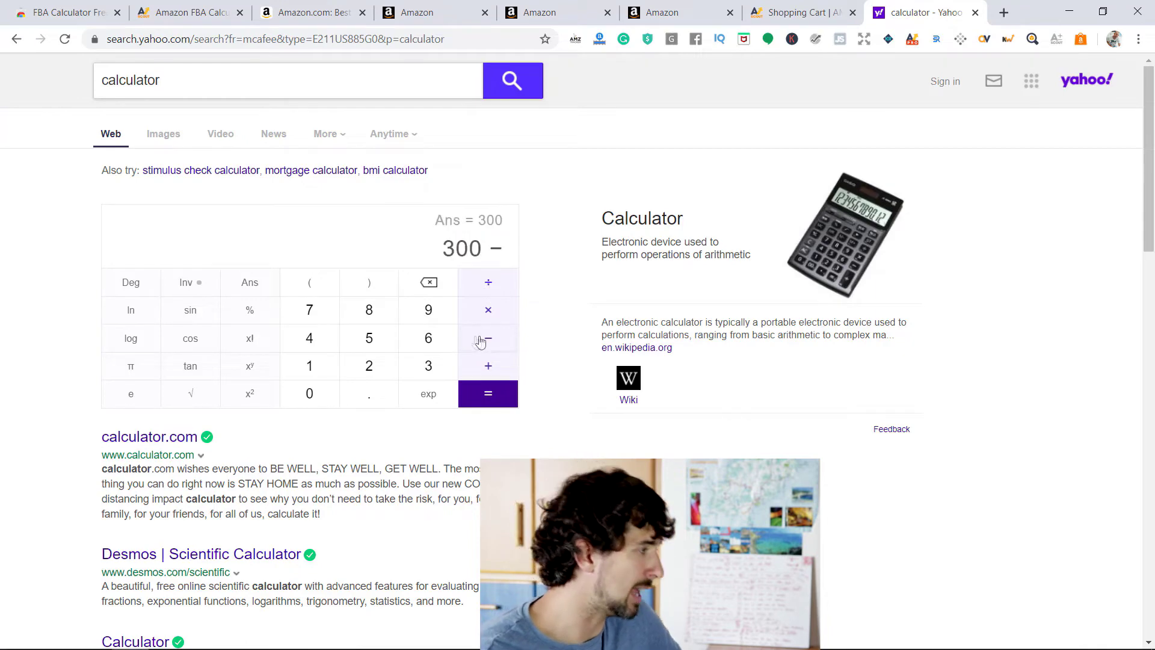
click(310, 365)
click(309, 394)
click(309, 393)
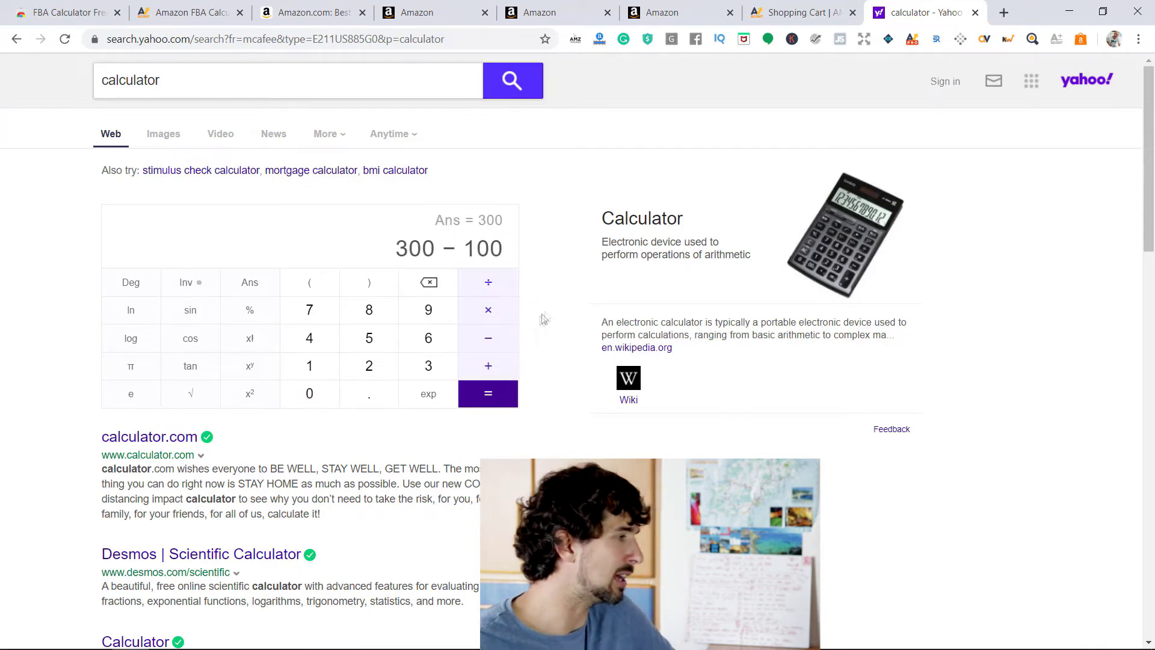
click(487, 400)
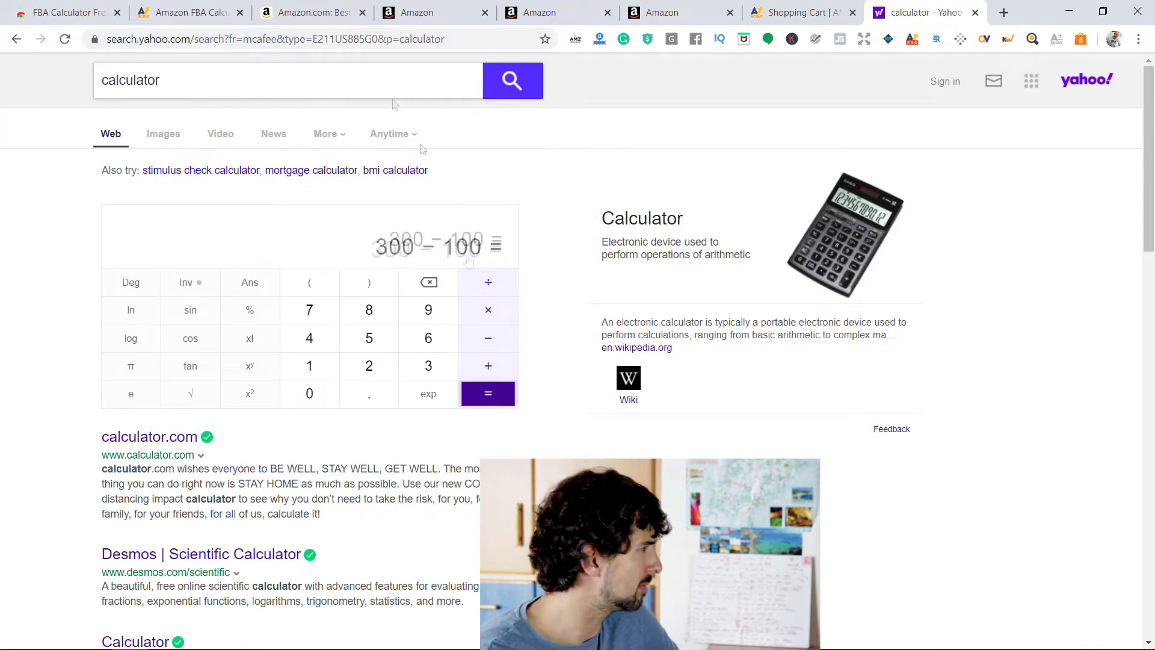
Return to the scissors listing and compare the FBA calculator's estimated monthly profit with the manual calculation
click(222, 13)
click(301, 12)
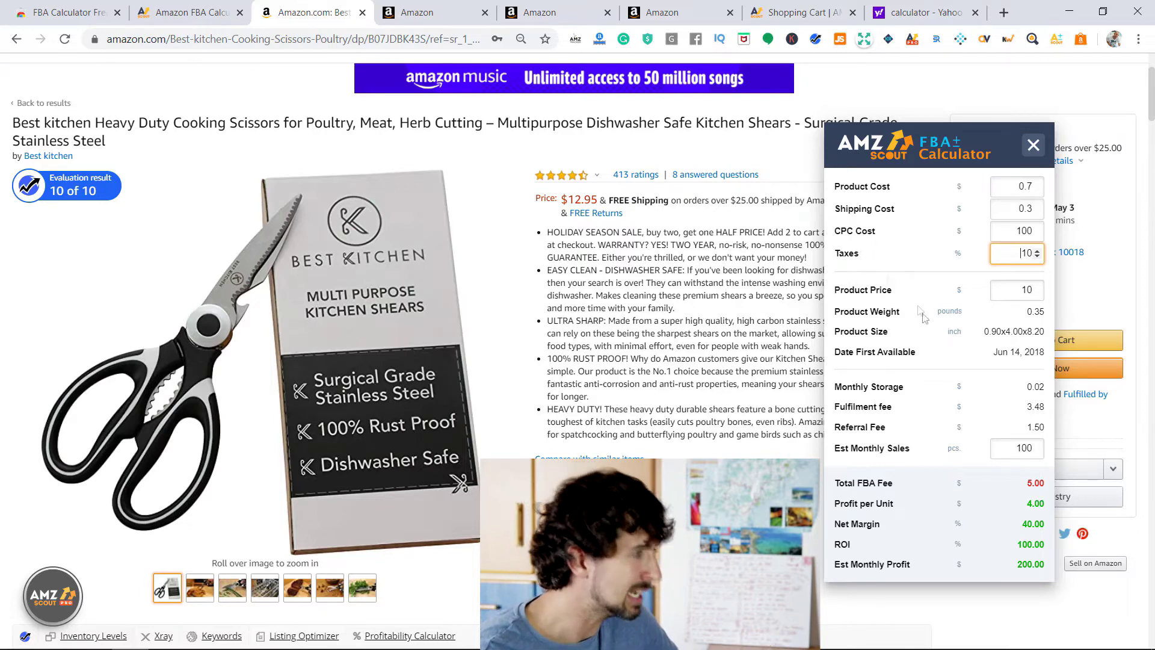
click(1031, 407)
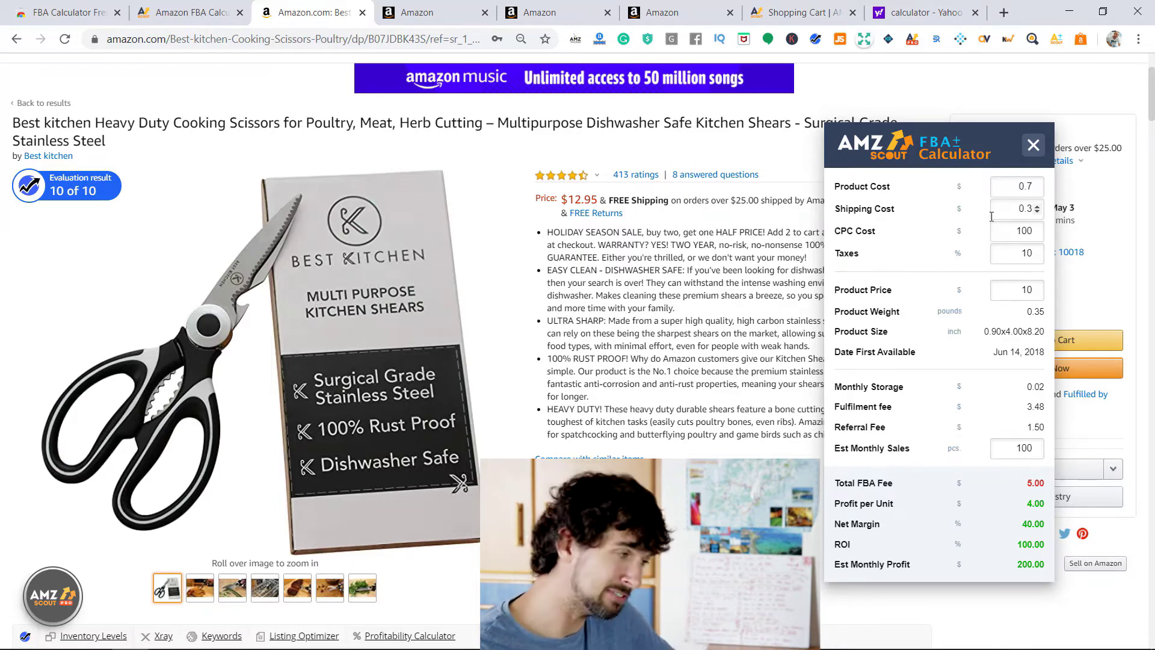
double_click(1023, 561)
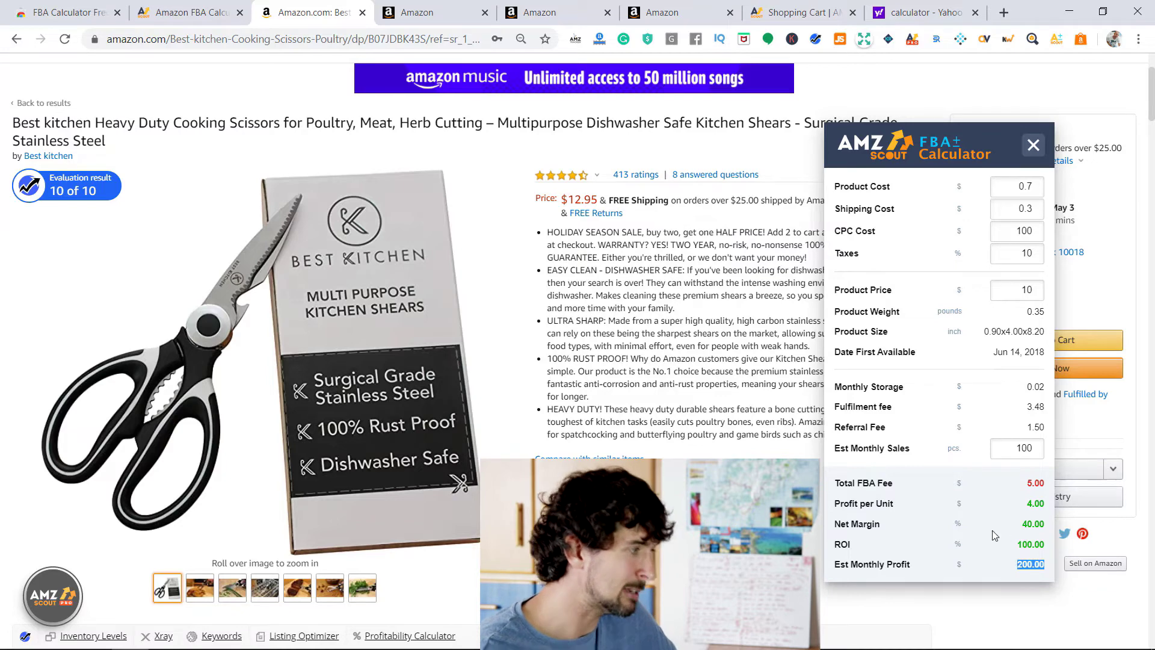
Examine the ROI figure for the scissors in the FBA calculator
double_click(1025, 545)
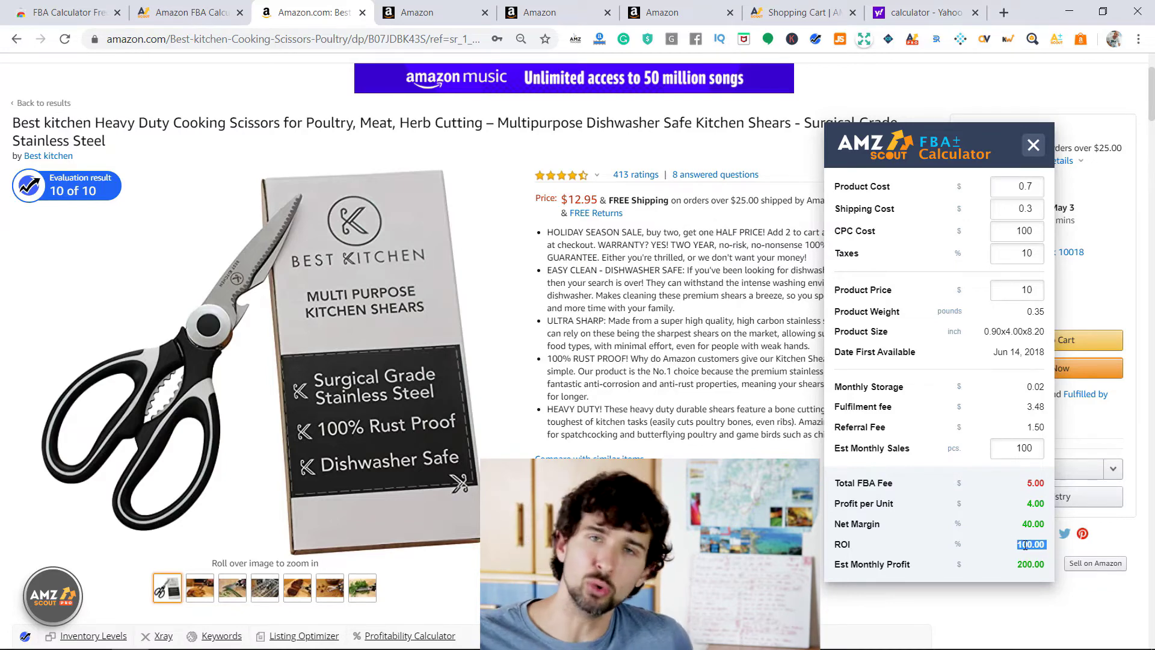
click(1031, 578)
double_click(1032, 545)
double_click(1024, 544)
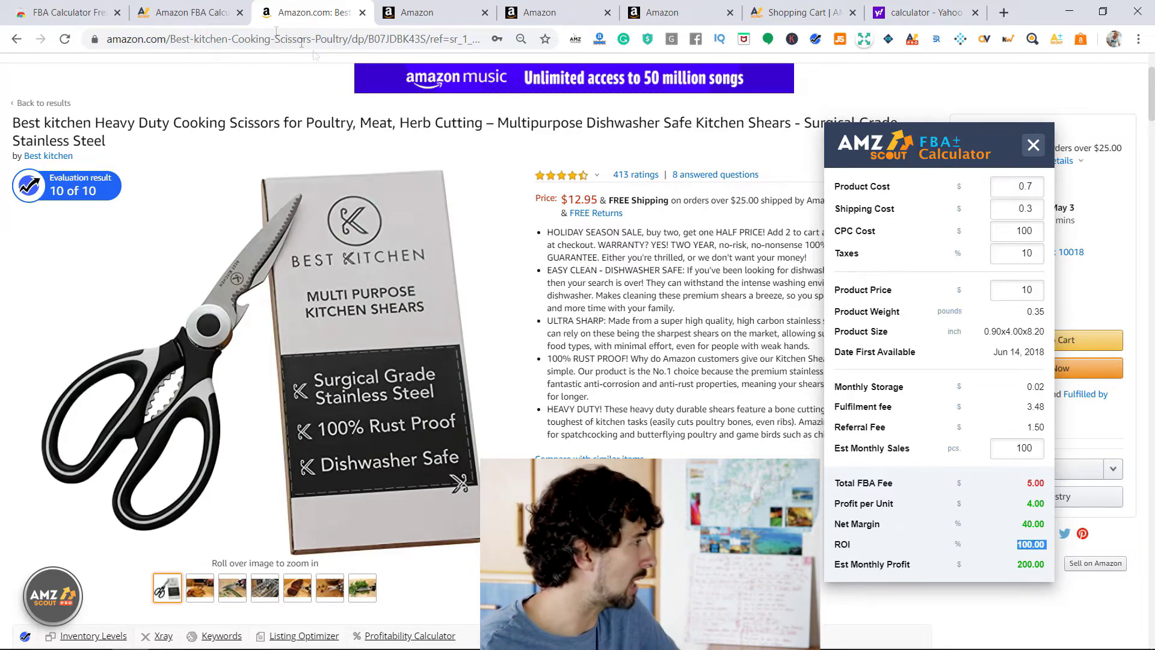
Open the AMZScout FBA fee calculator page and review the article's table of contents
click(192, 12)
scroll(475, 299, down, 10)
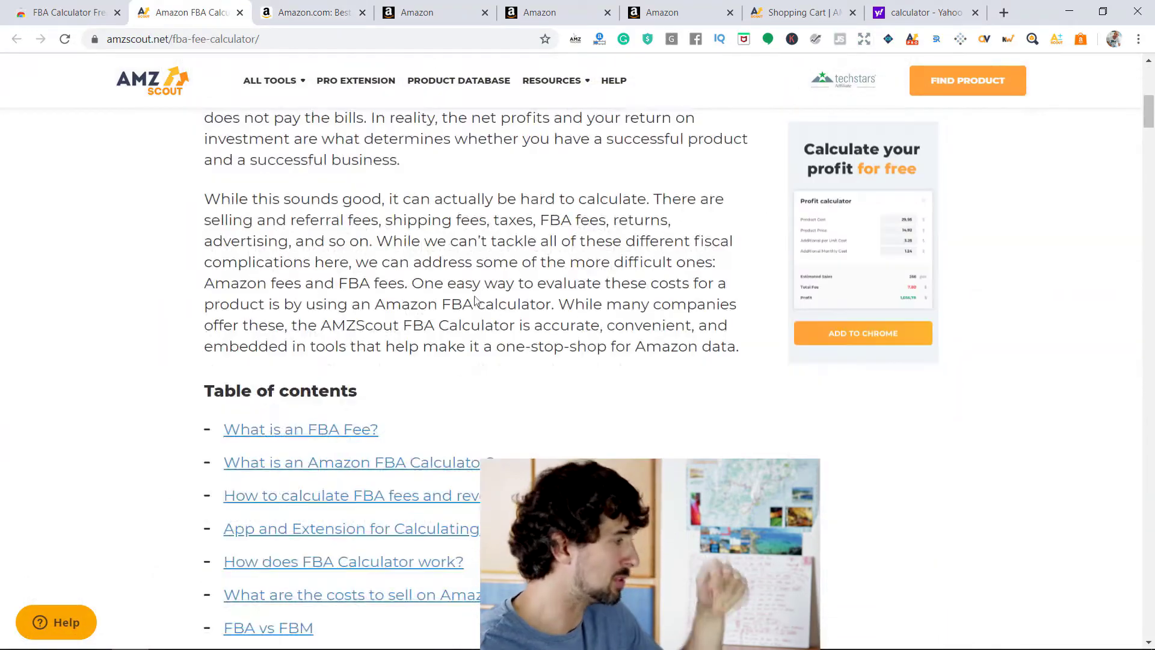
scroll(475, 299, down, 3)
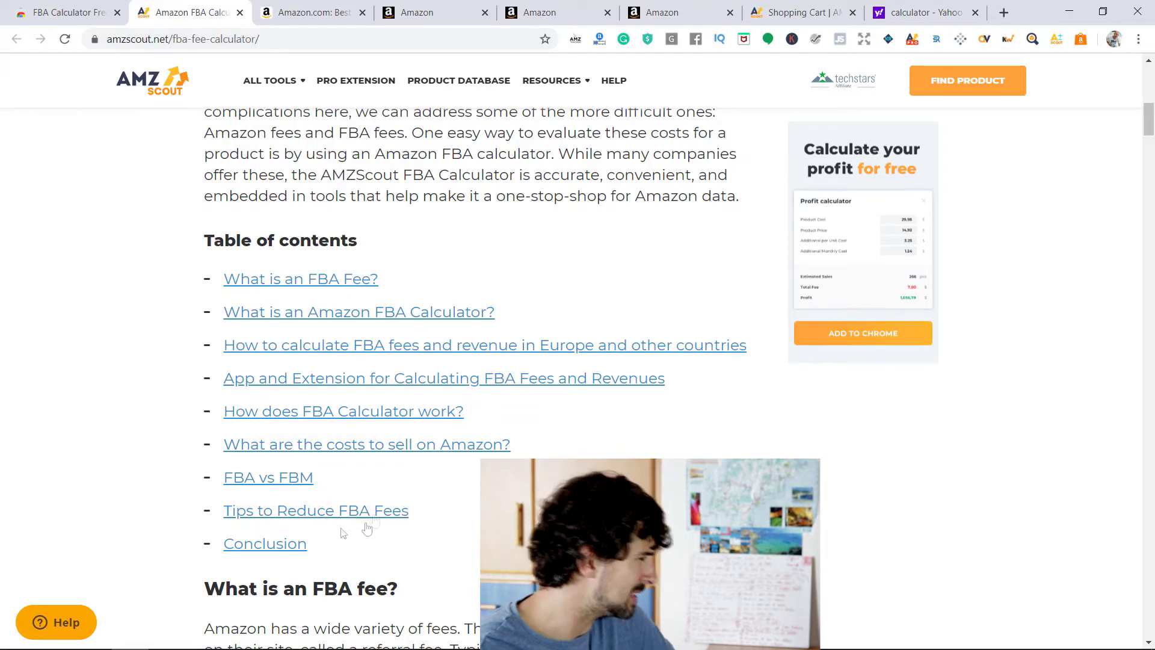
scroll(409, 457, down, 3)
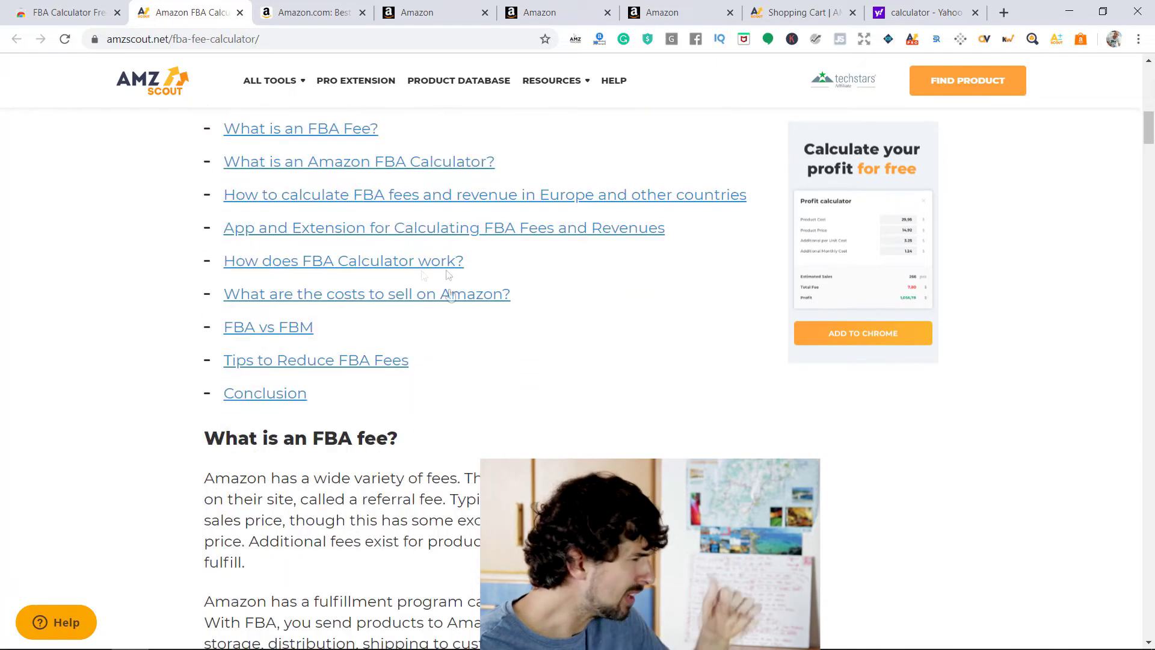
drag(1149, 127, 1150, 69)
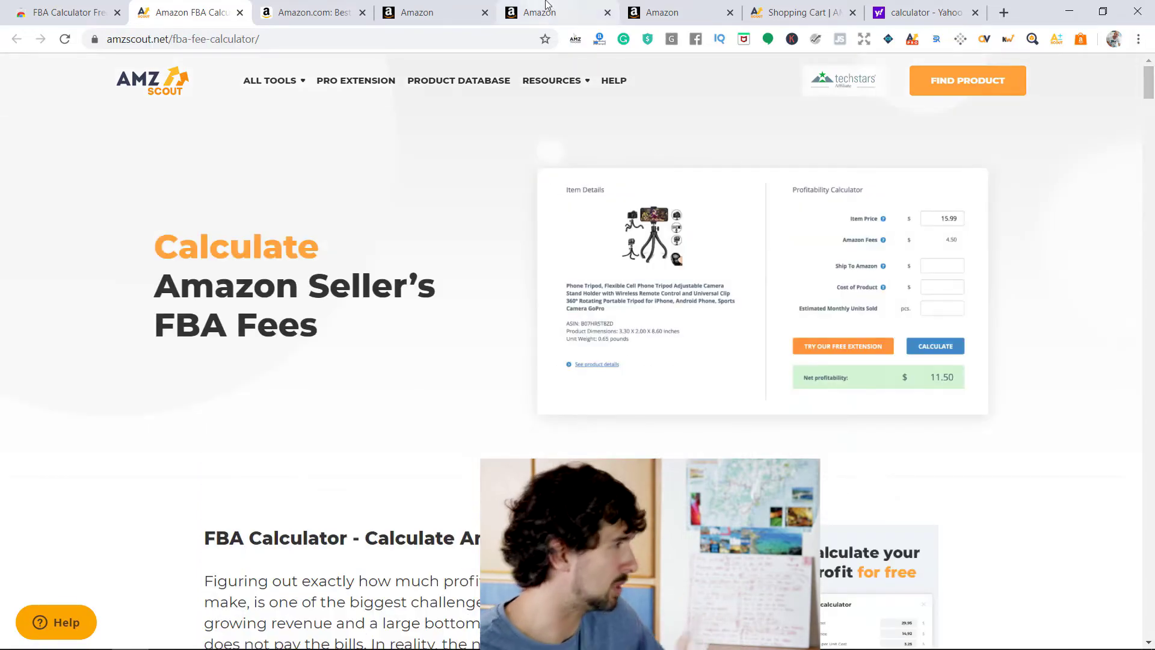
Return to the scissors listing, try a product price of 15 in the FBA calculator and set it back to 10
click(327, 9)
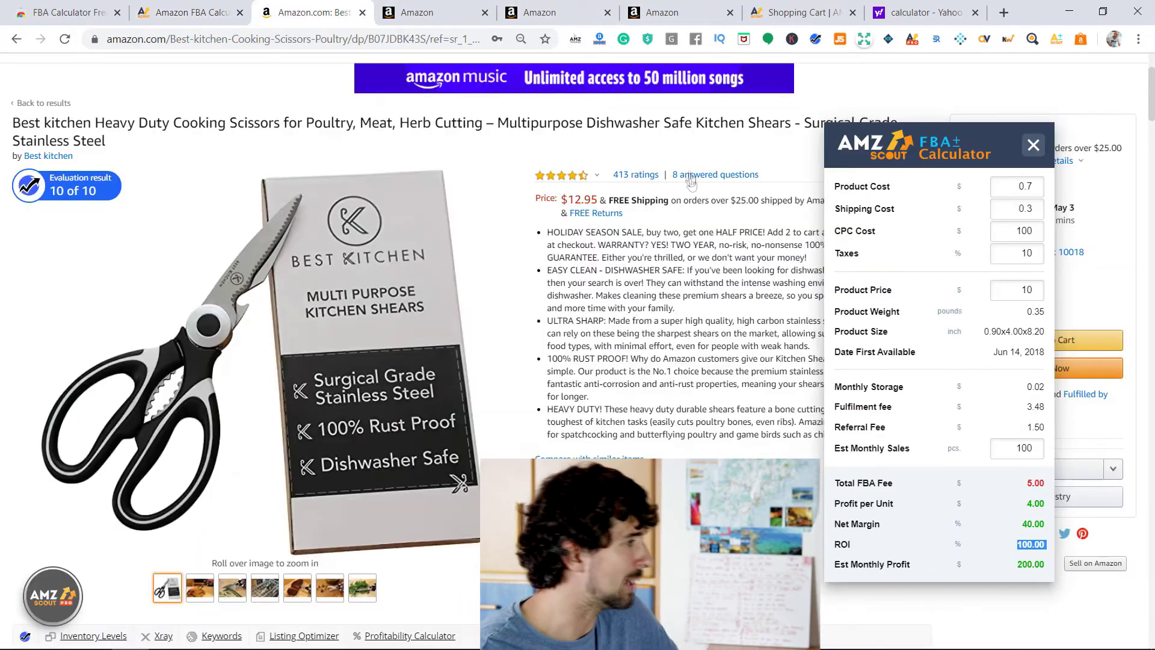
click(1001, 525)
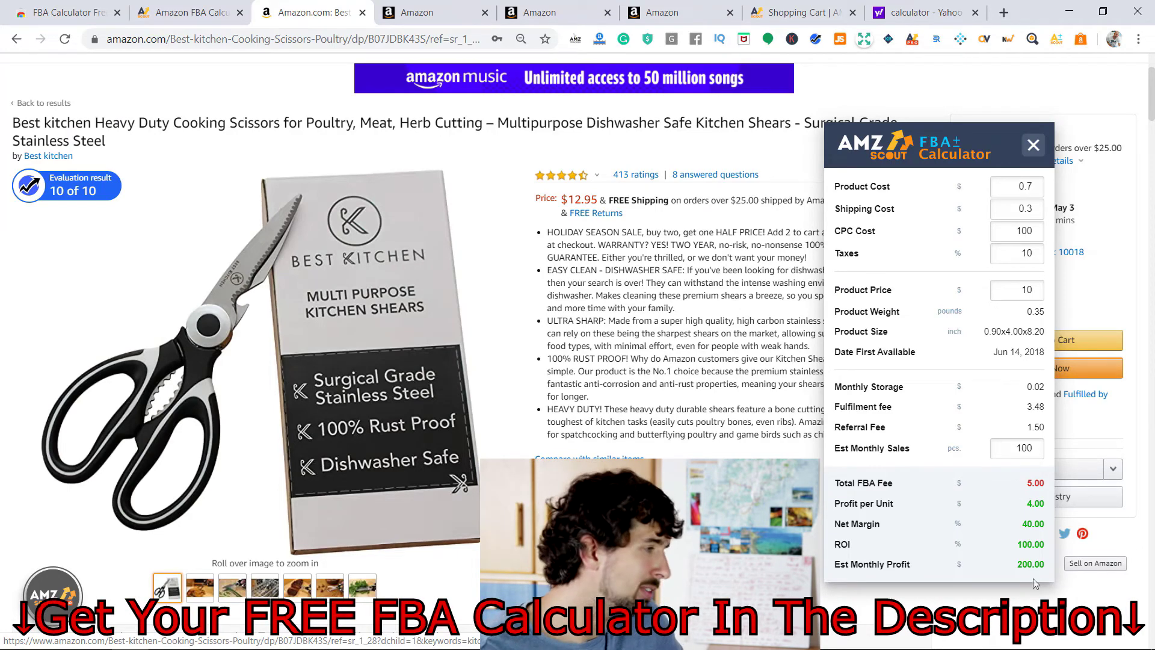
click(1011, 295)
text(15)
double_click(1002, 290)
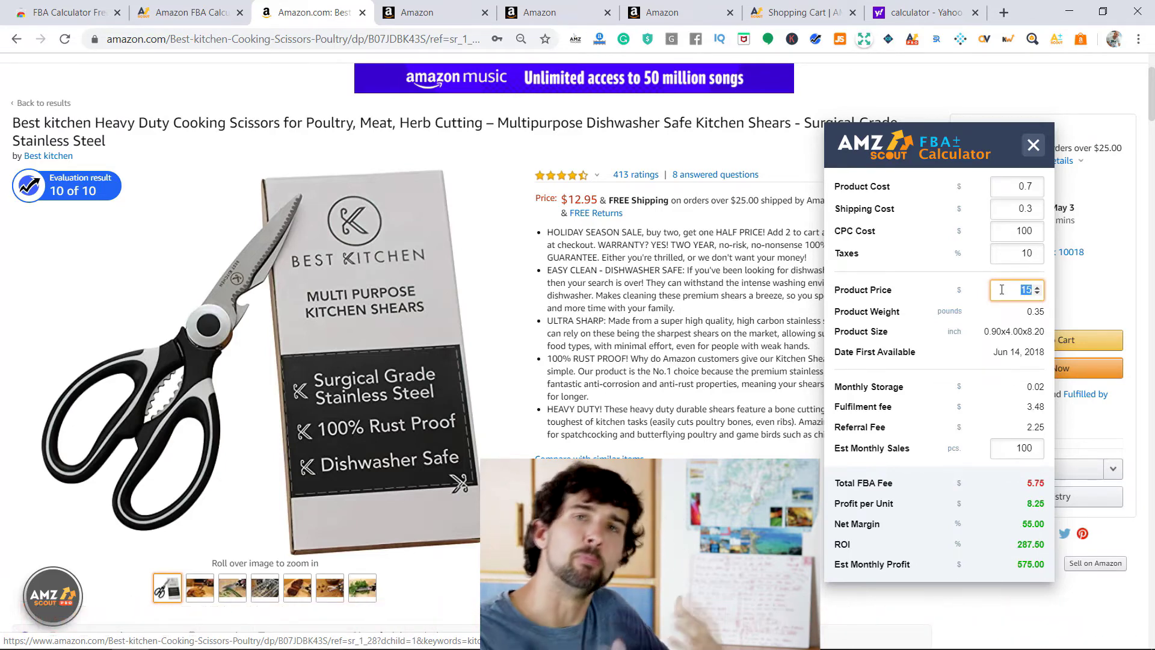
text(10)
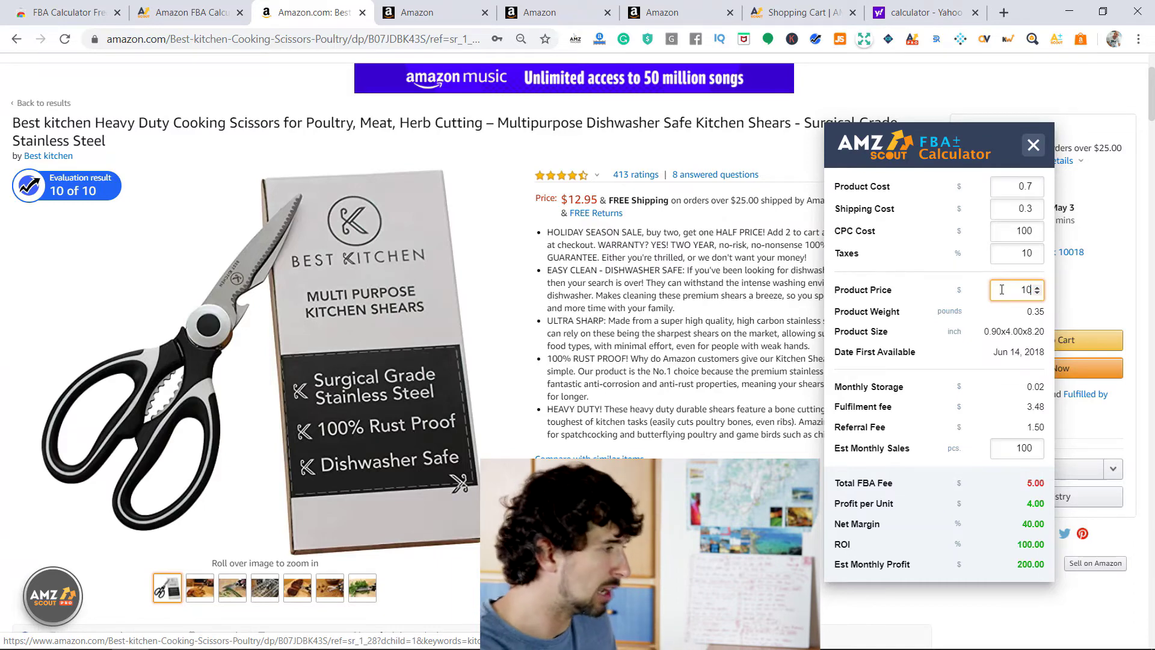
Set the scissors' product price to 11 and check the estimated monthly profit
double_click(1024, 565)
click(1020, 290)
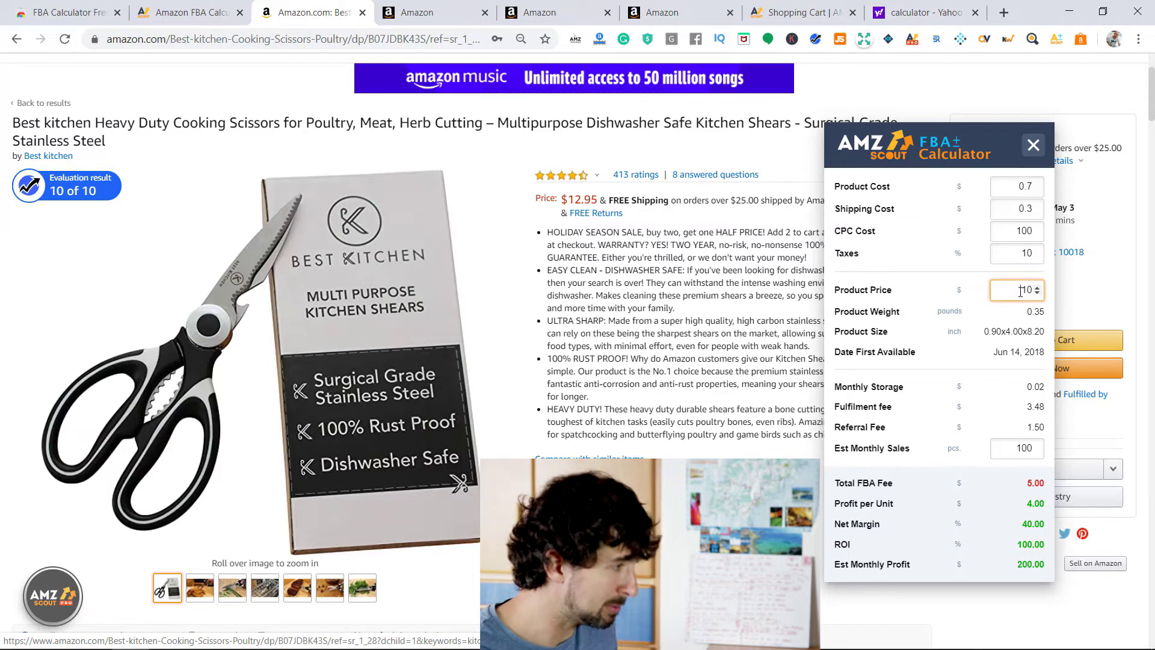
text(11)
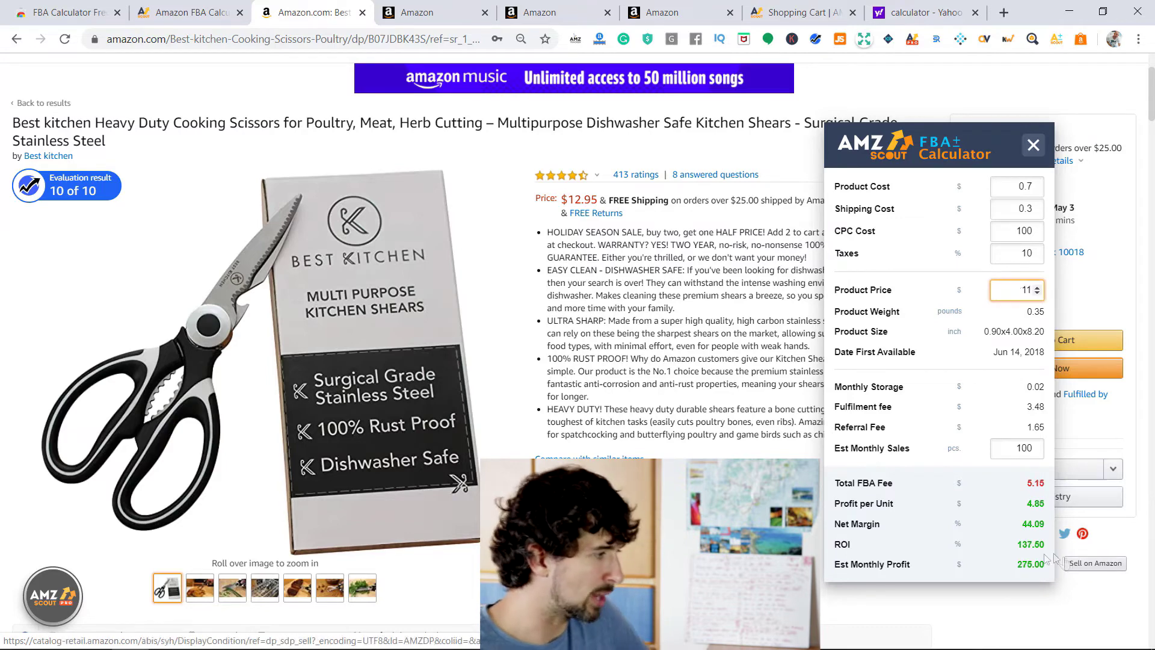
drag(1020, 568, 1029, 569)
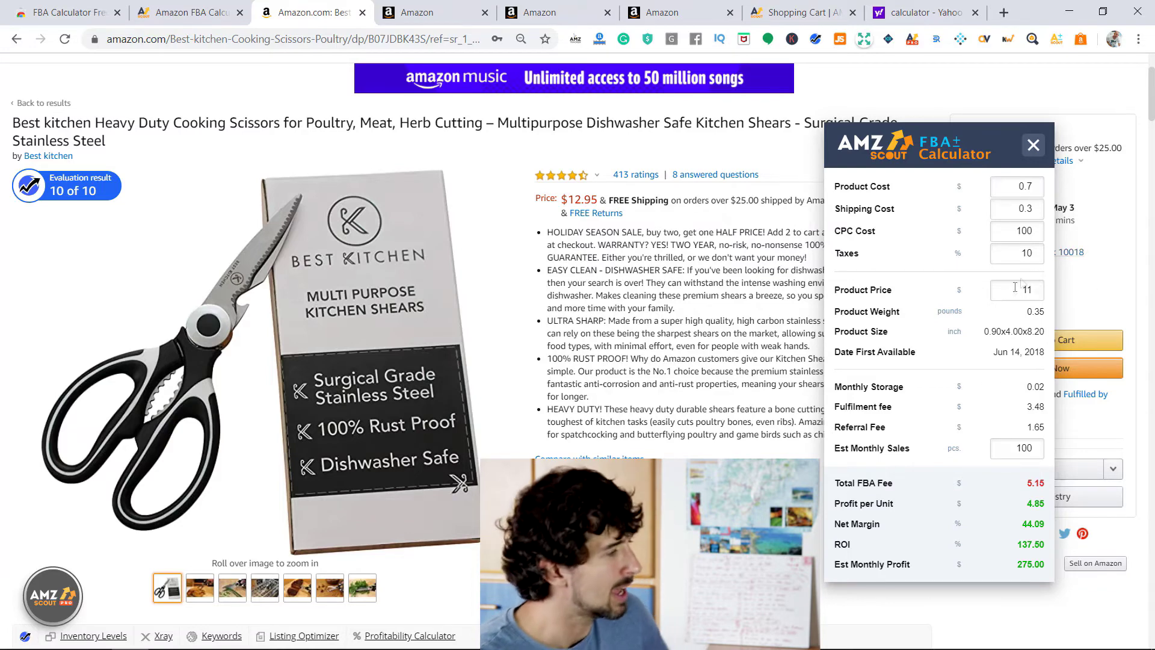
Open the AMZScout shopping cart and review the Extension Pro, Web App and Keyword Tracker entries in the bundle
click(787, 13)
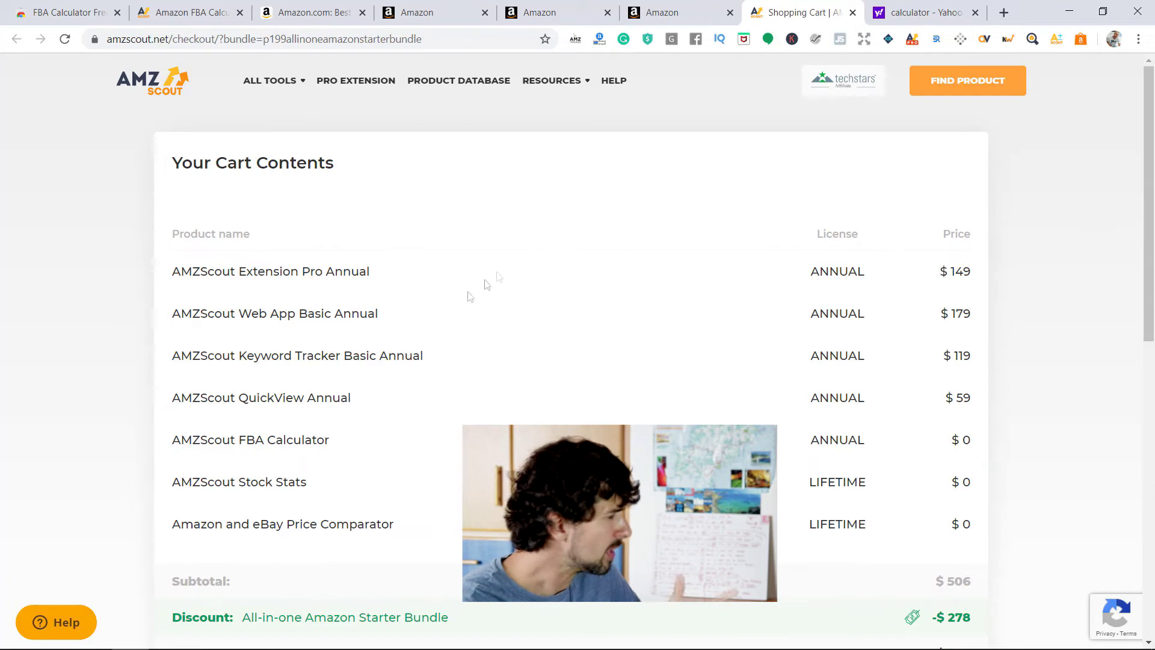
mouse_move(180, 271)
mouse_down()
mouse_move(361, 269)
mouse_move(173, 269)
mouse_up()
click(174, 271)
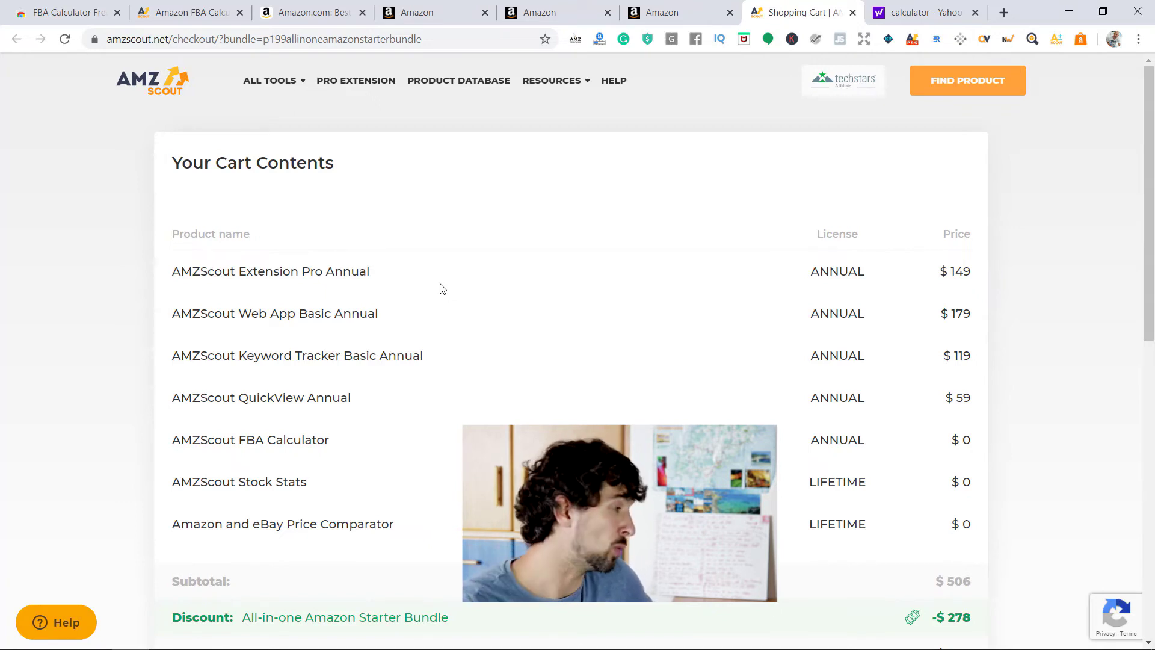
drag(287, 313, 353, 314)
click(361, 313)
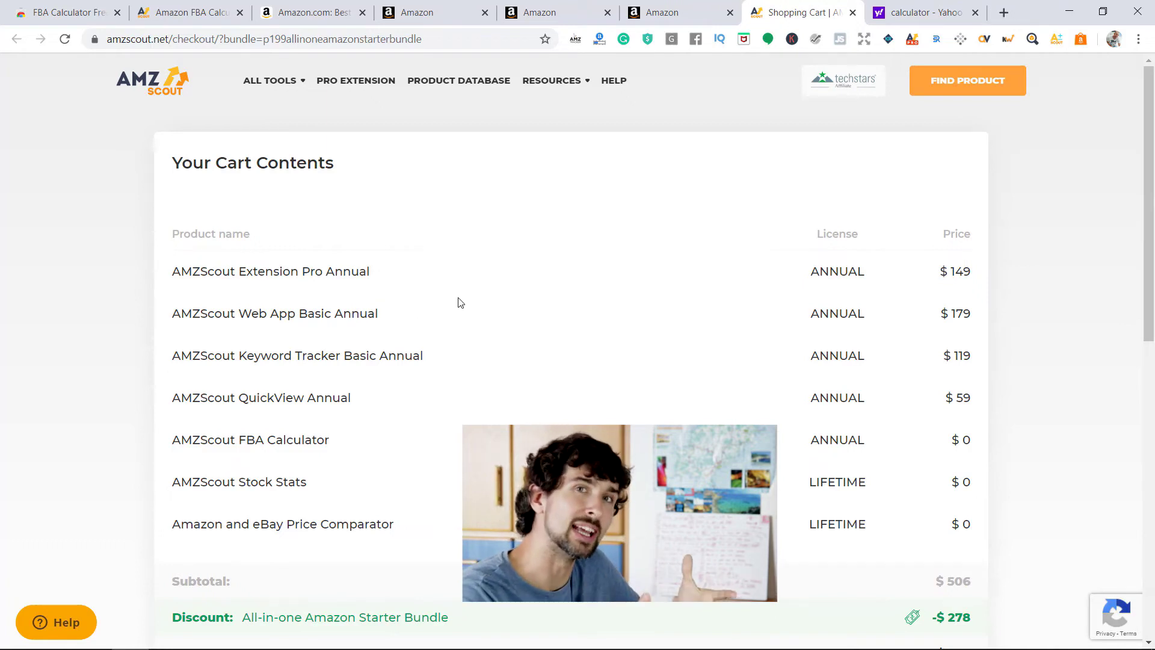
drag(265, 374, 470, 345)
click(469, 345)
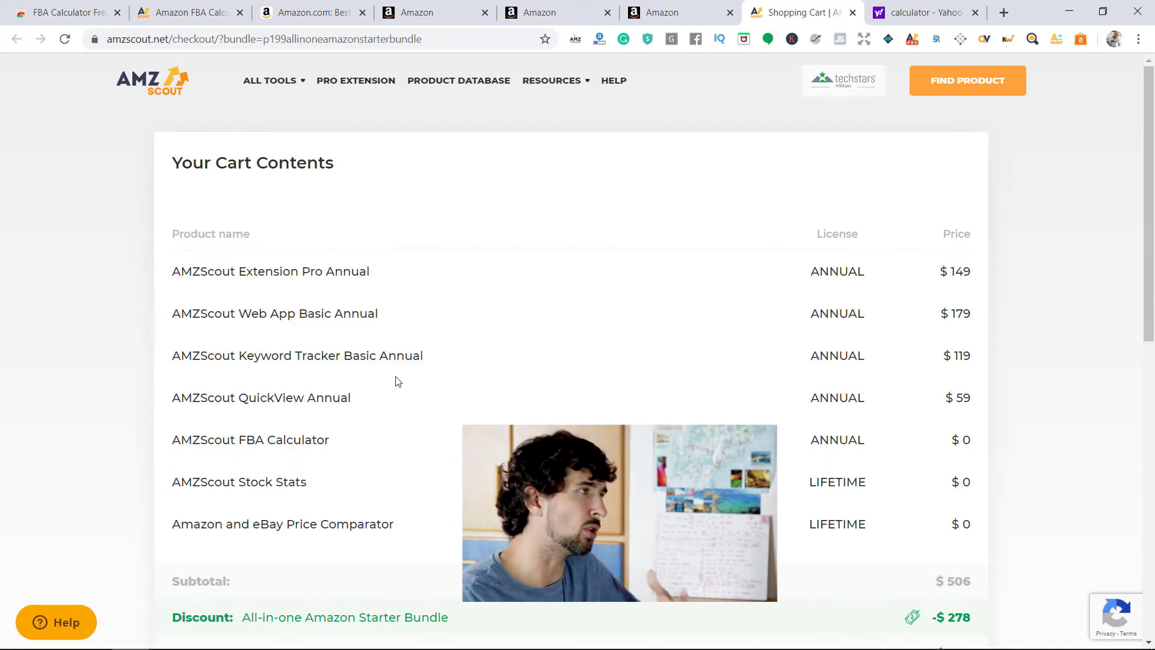
Review the QuickView and FBA Calculator entries in the cart contents
drag(249, 397, 361, 413)
click(253, 404)
drag(243, 399, 356, 397)
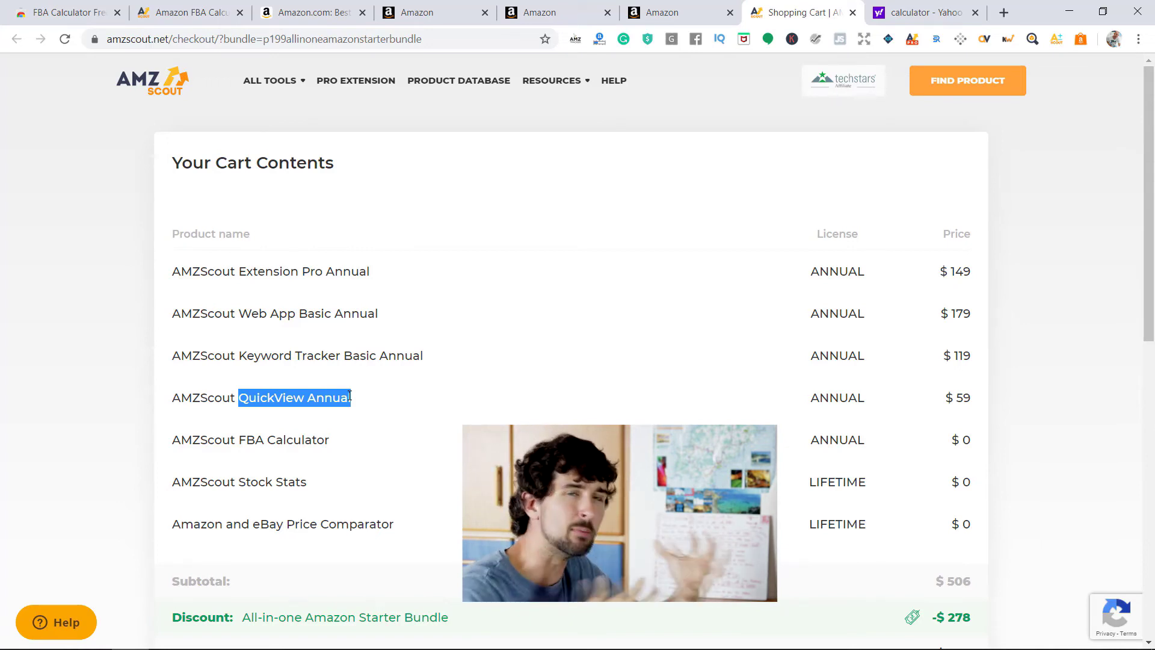
click(279, 454)
drag(267, 442, 312, 442)
click(313, 443)
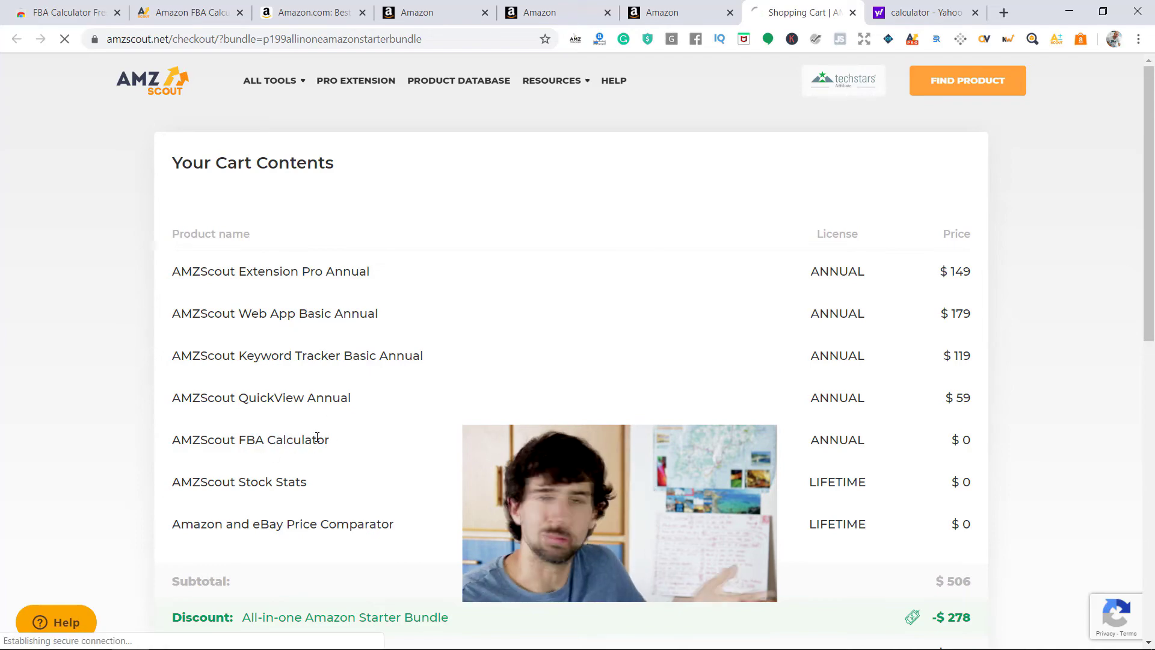
Review the Stock Stats and the Amazon and eBay Price Comparator entries in the cart
scroll(317, 437, down, 1)
drag(191, 406, 374, 405)
click(257, 407)
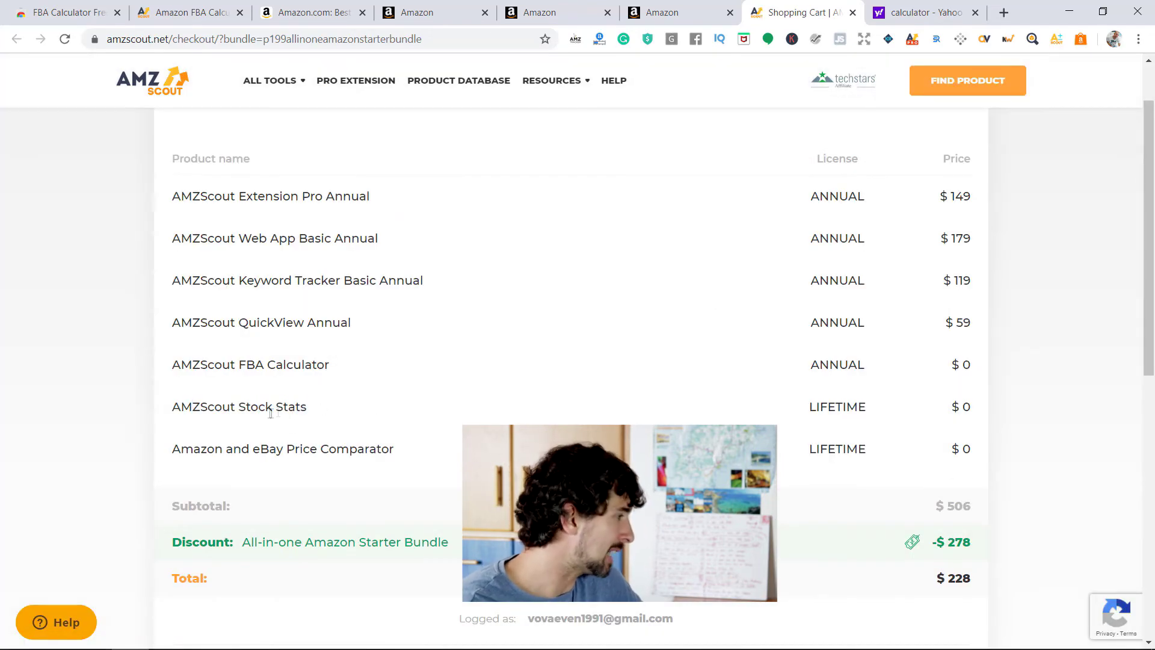
drag(223, 407, 364, 409)
click(401, 397)
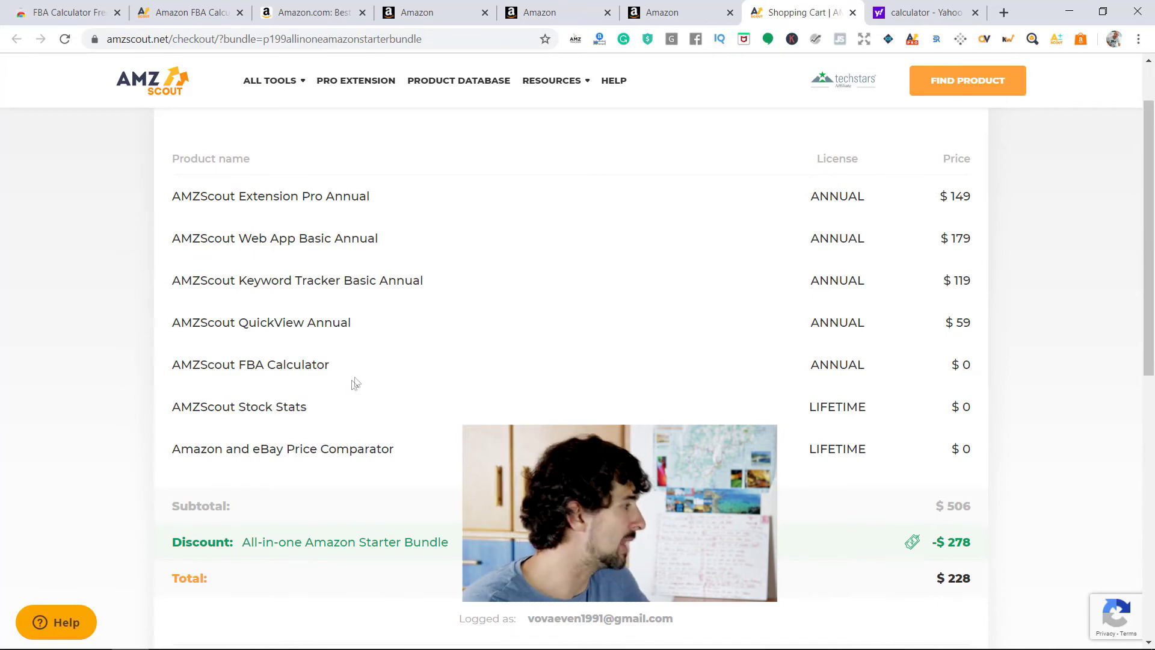
scroll(322, 388, down, 1)
drag(243, 374, 456, 377)
click(779, 397)
Compare the cart's subtotal with the All-in-one Amazon Starter Bundle discount
scroll(779, 397, up, 2)
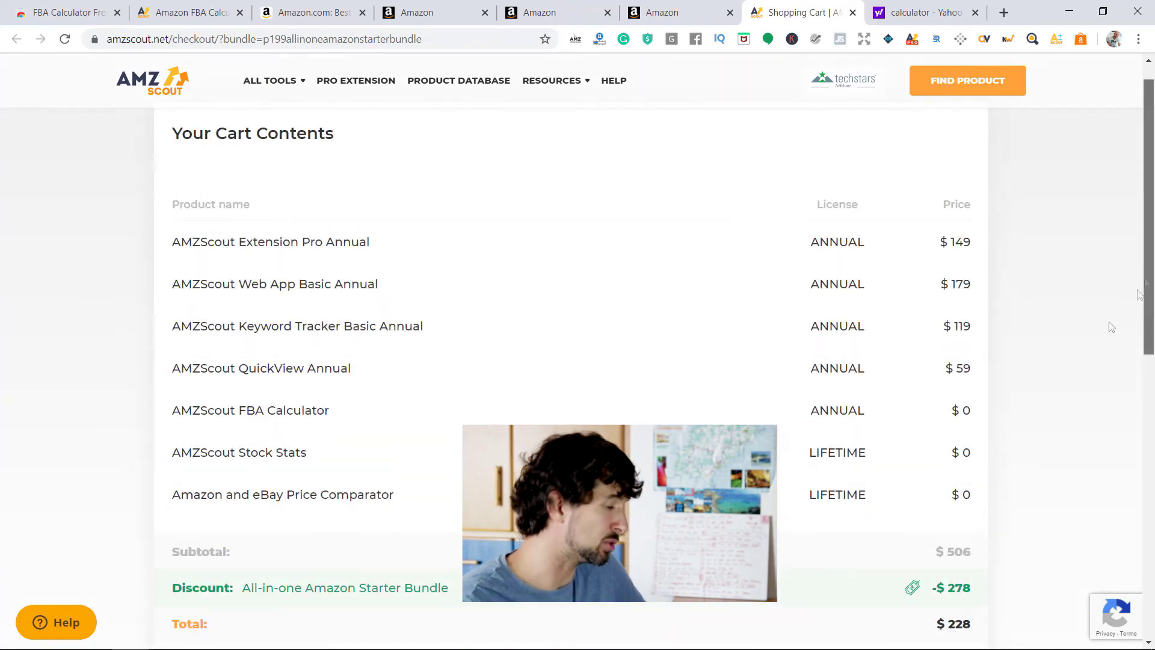
drag(931, 552, 997, 547)
click(998, 550)
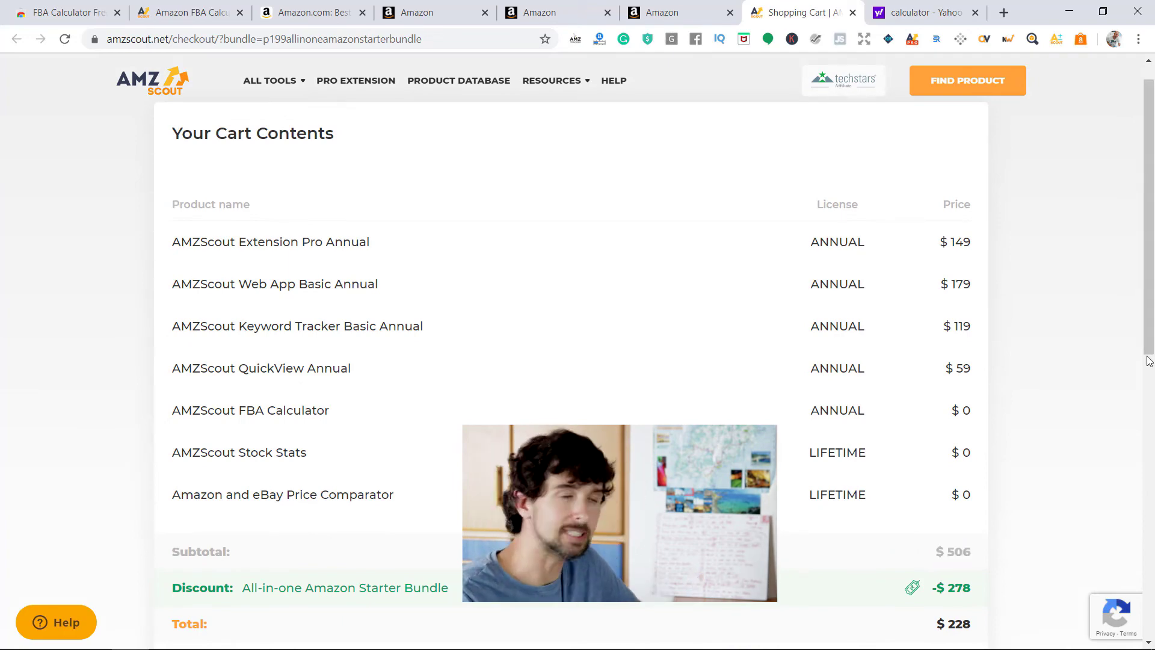
drag(1148, 361, 1149, 430)
drag(940, 438, 1047, 443)
click(987, 438)
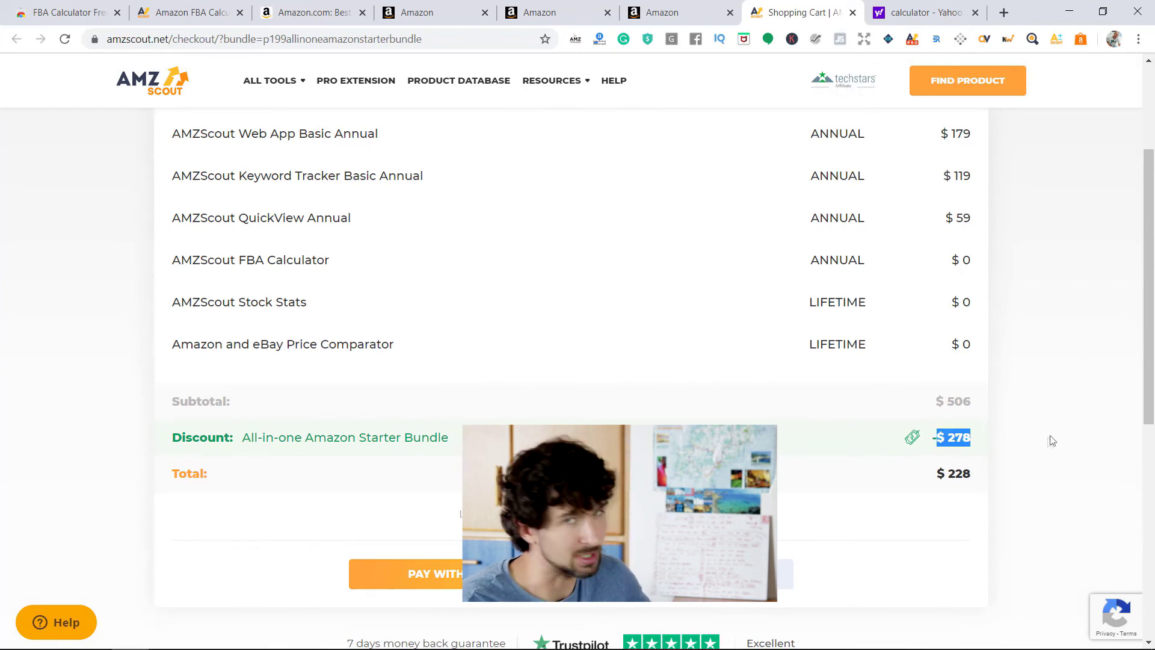
Check the cart's total price after the bundle discount against the listed products
click(1105, 396)
scroll(1150, 361, up, 1)
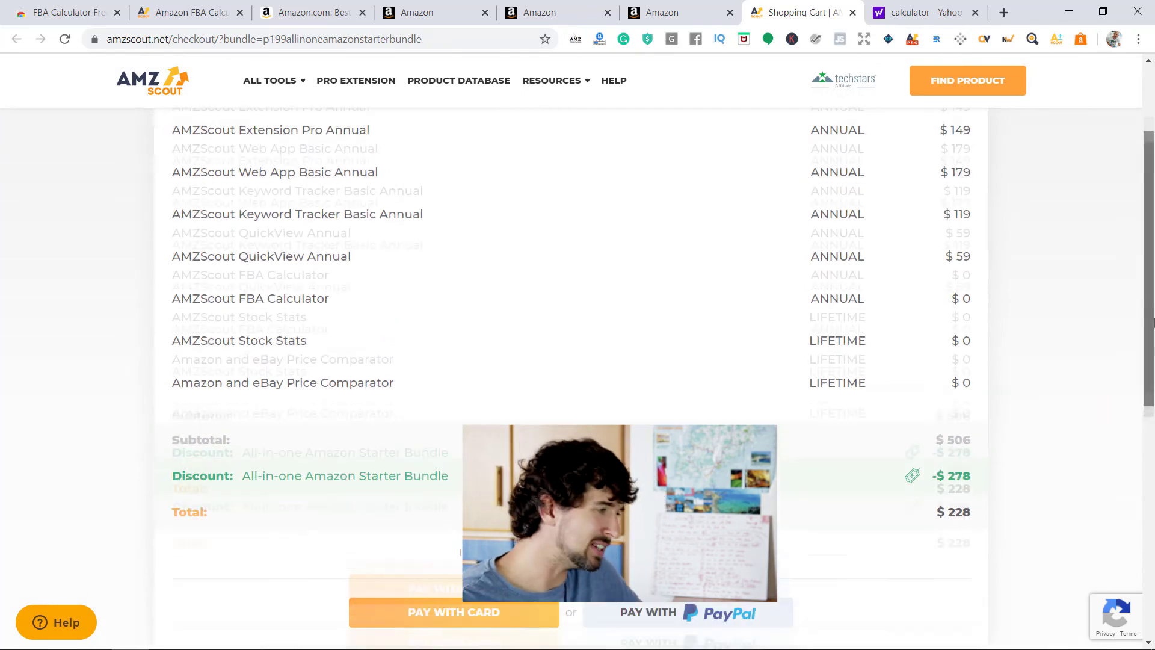
scroll(1150, 352, up, 2)
scroll(993, 444, down, 1)
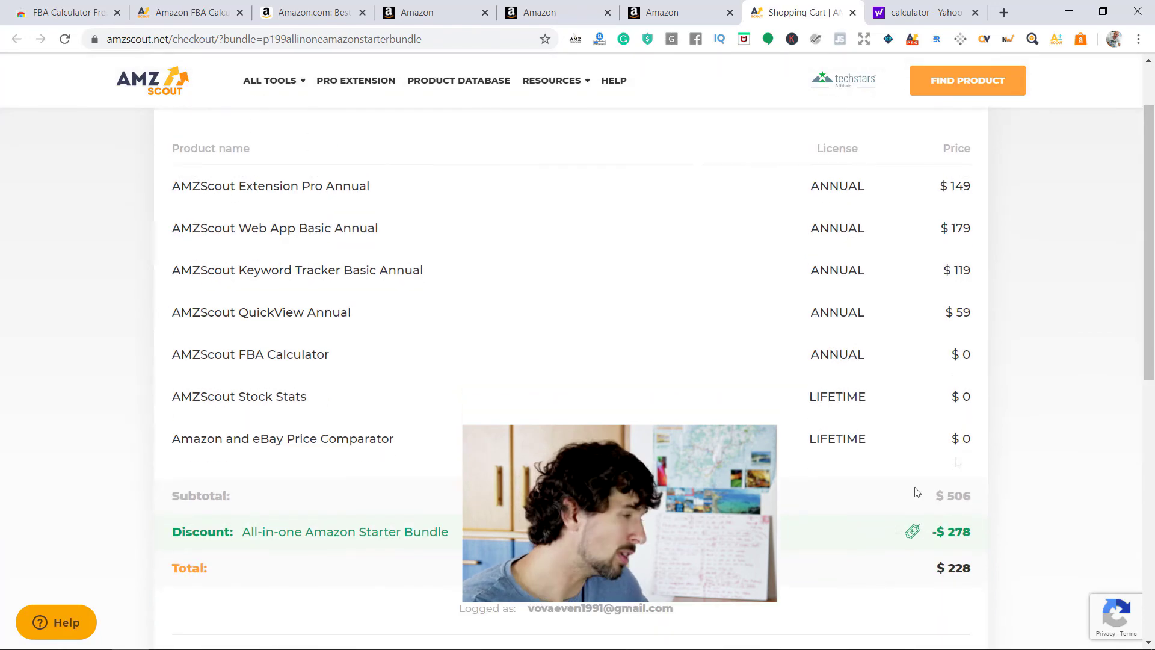
drag(981, 571, 936, 567)
click(1038, 511)
scroll(1152, 256, up, 1)
scroll(1143, 313, down, 2)
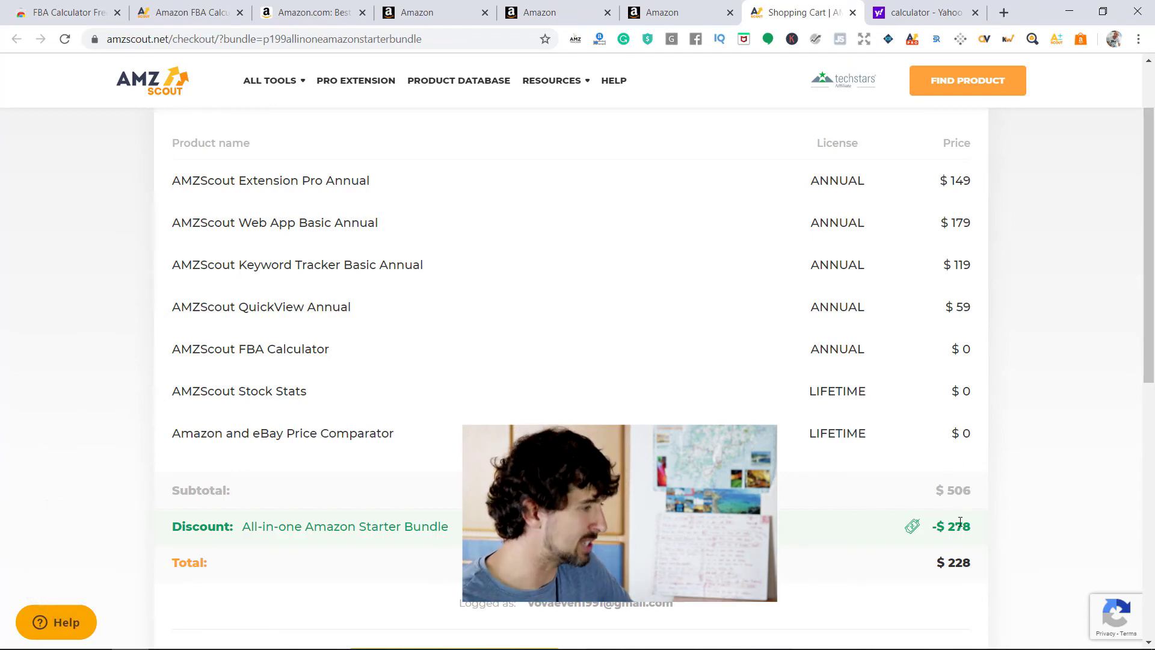
drag(938, 559, 980, 567)
click(962, 566)
click(953, 566)
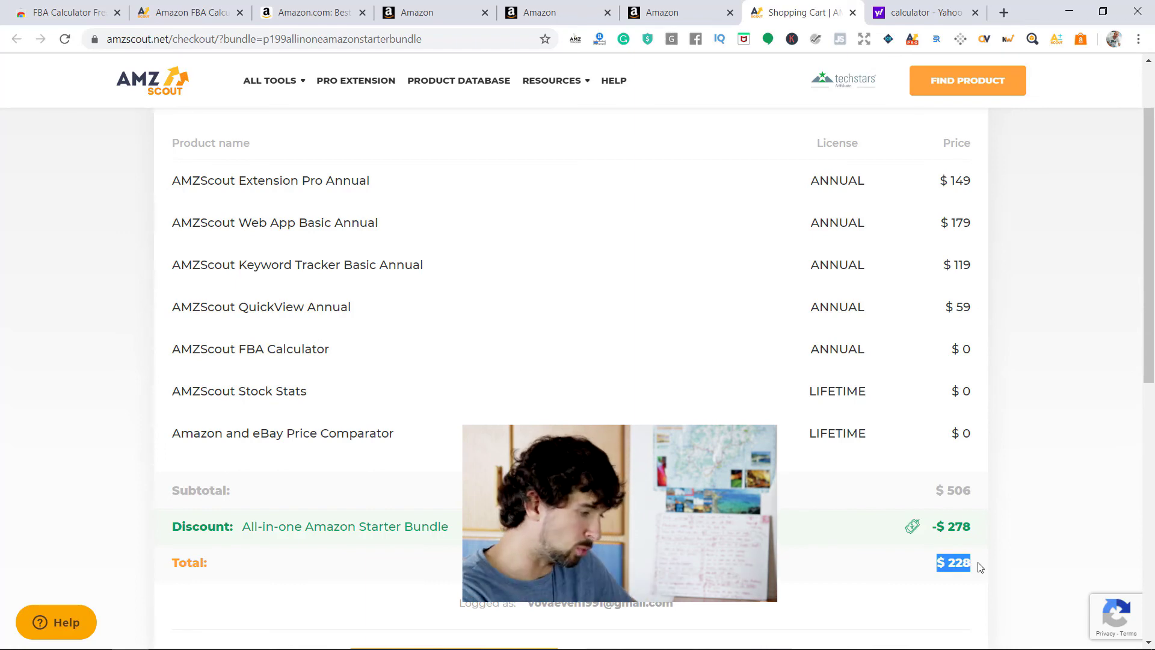